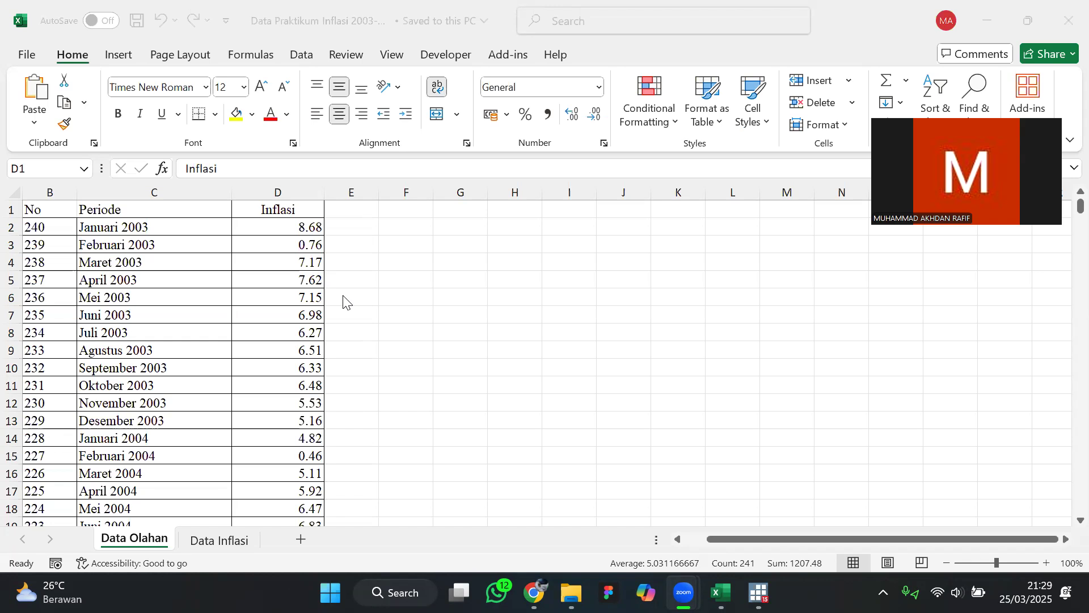
Look through the monthly inflation data from Januari 2003 down to Desember 2022 on the Data Olahan sheet
scroll(194, 307, down, 15)
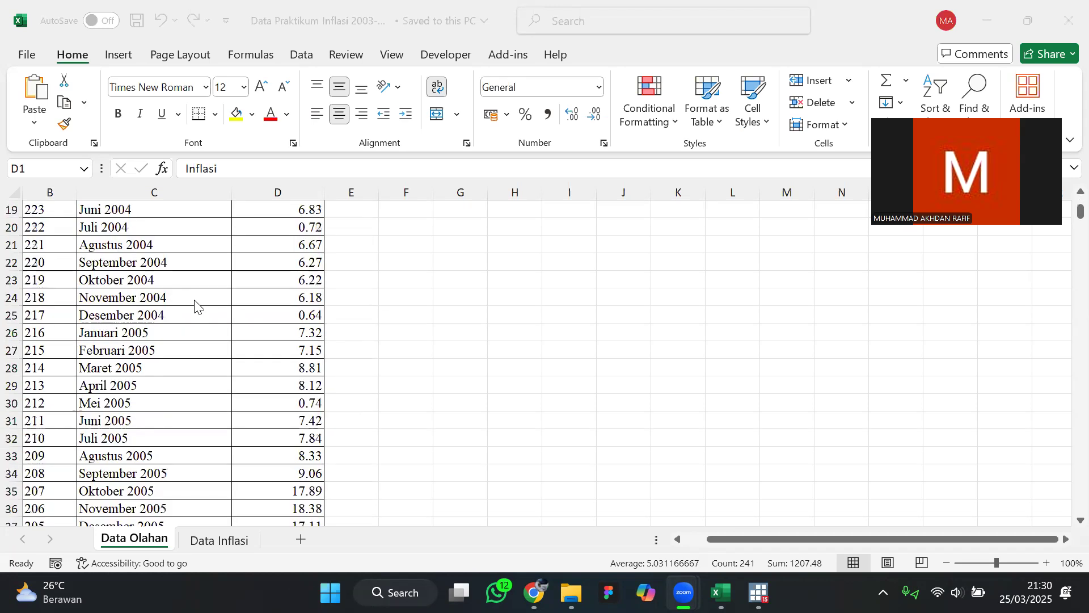
scroll(194, 306, down, 20)
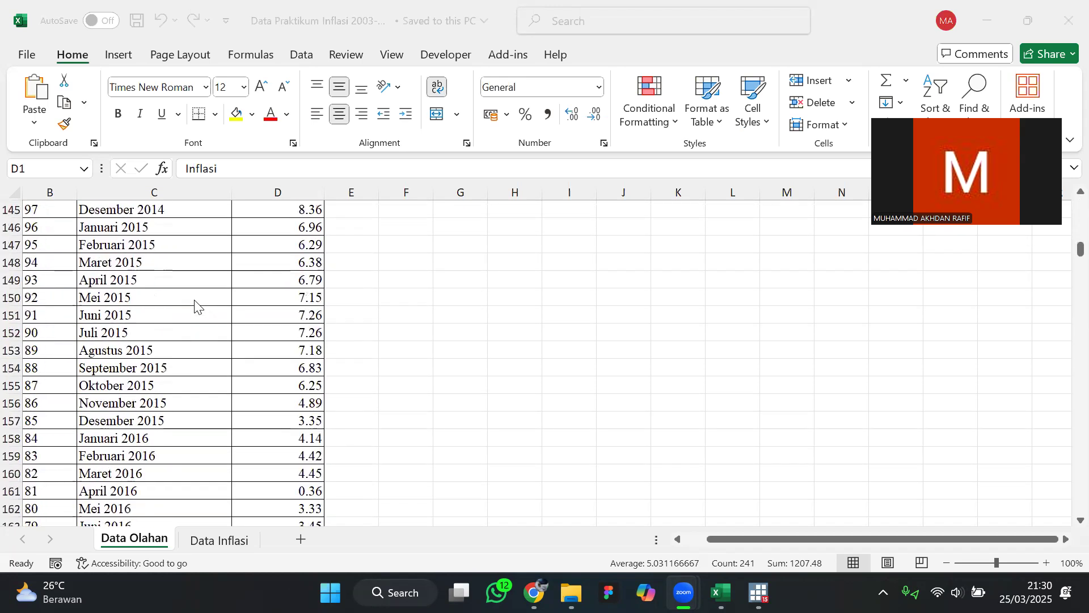
scroll(194, 307, down, 20)
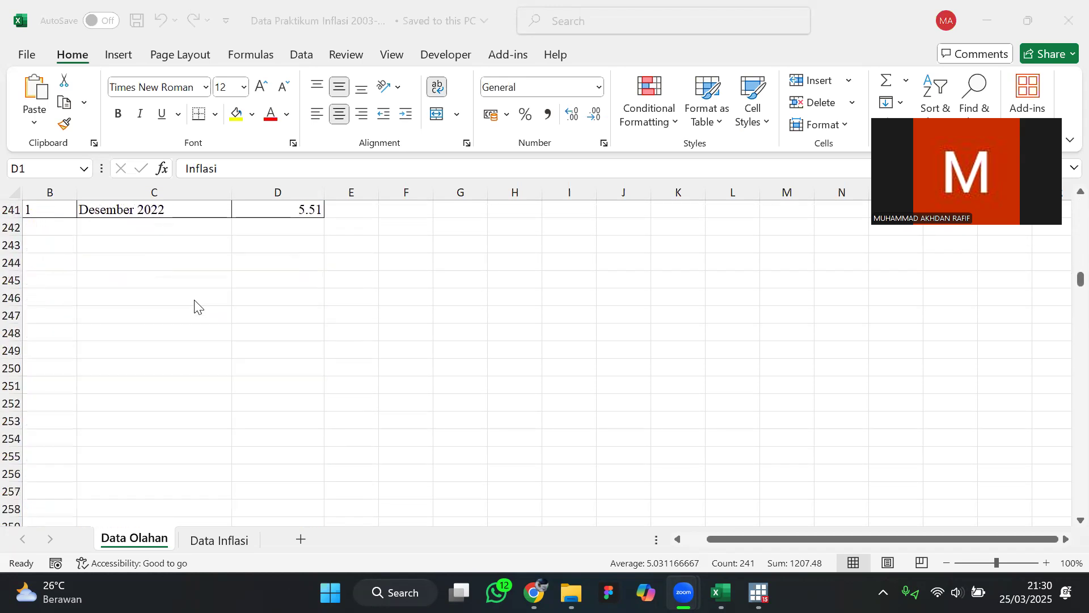
scroll(194, 306, up, 14)
scroll(194, 306, up, 20)
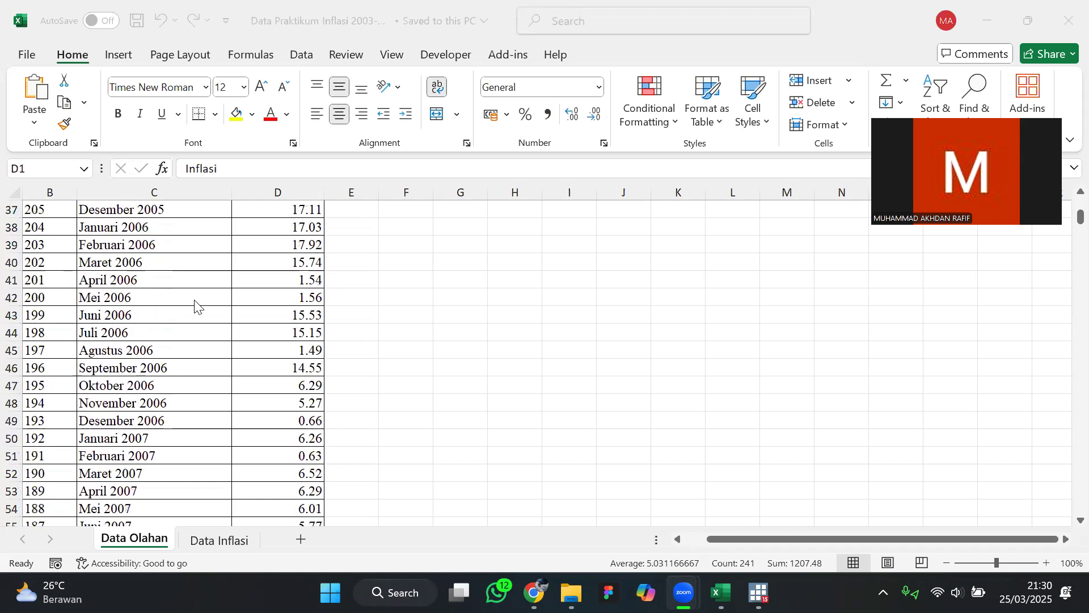
scroll(195, 306, up, 12)
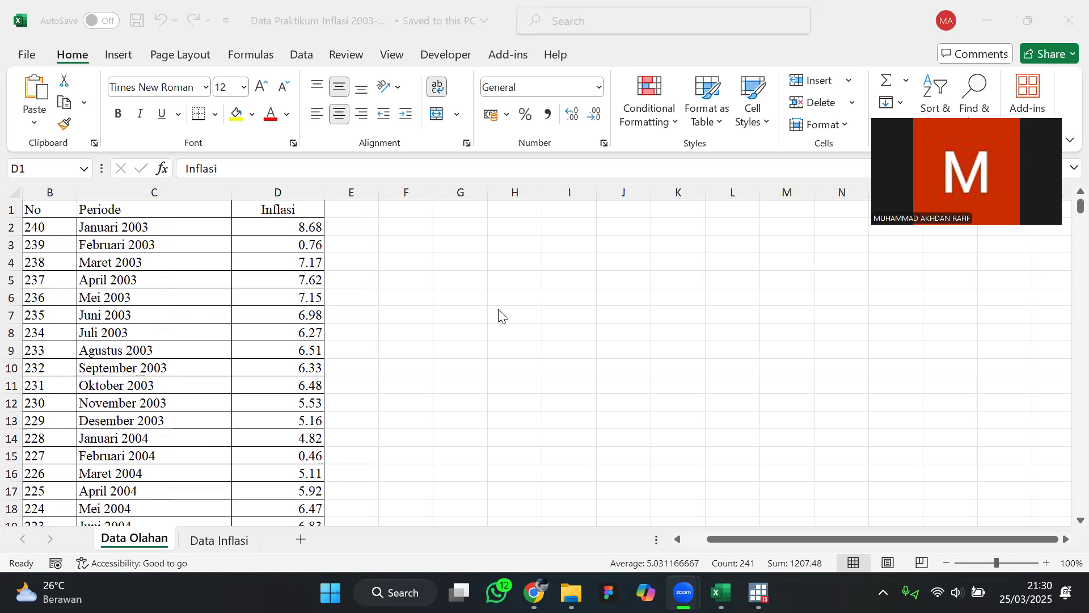
Copy the Inflasi column from its header in D1 down to the Desember 2022 value in D241
click(292, 209)
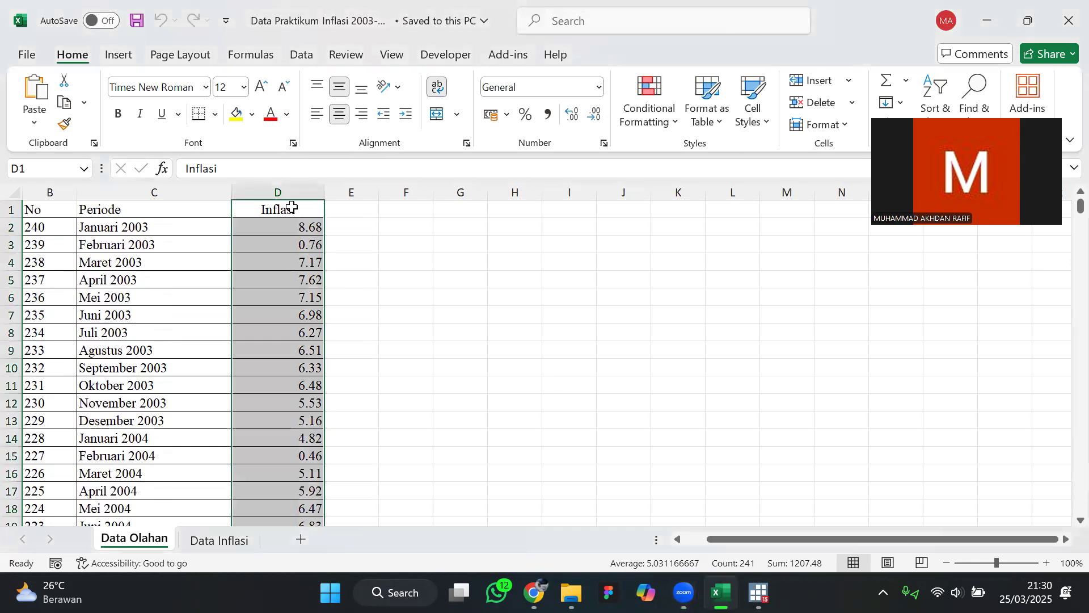
click(292, 209)
click(298, 255)
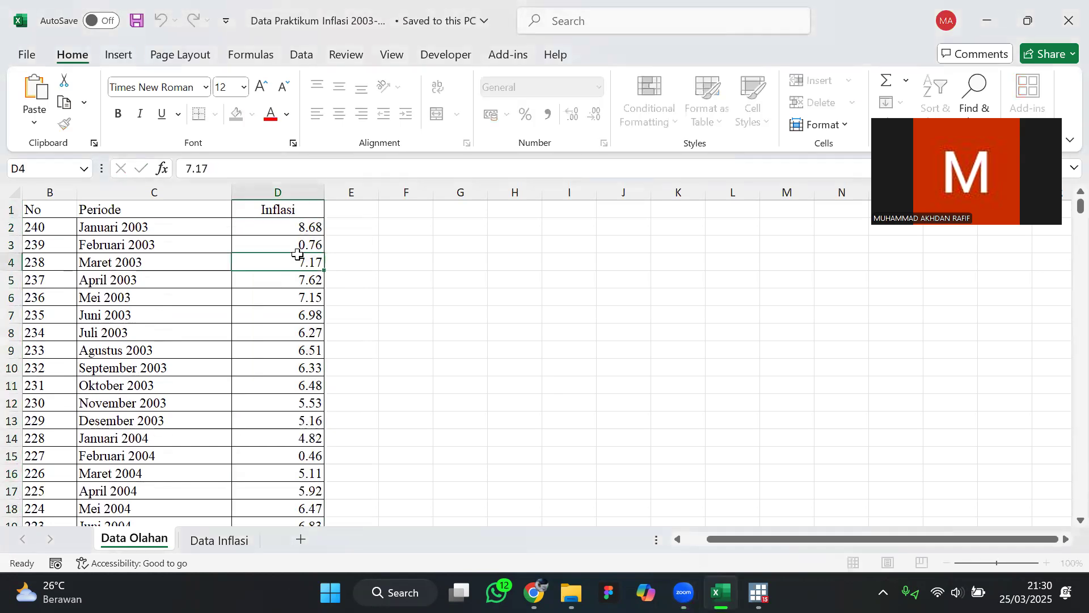
click(303, 211)
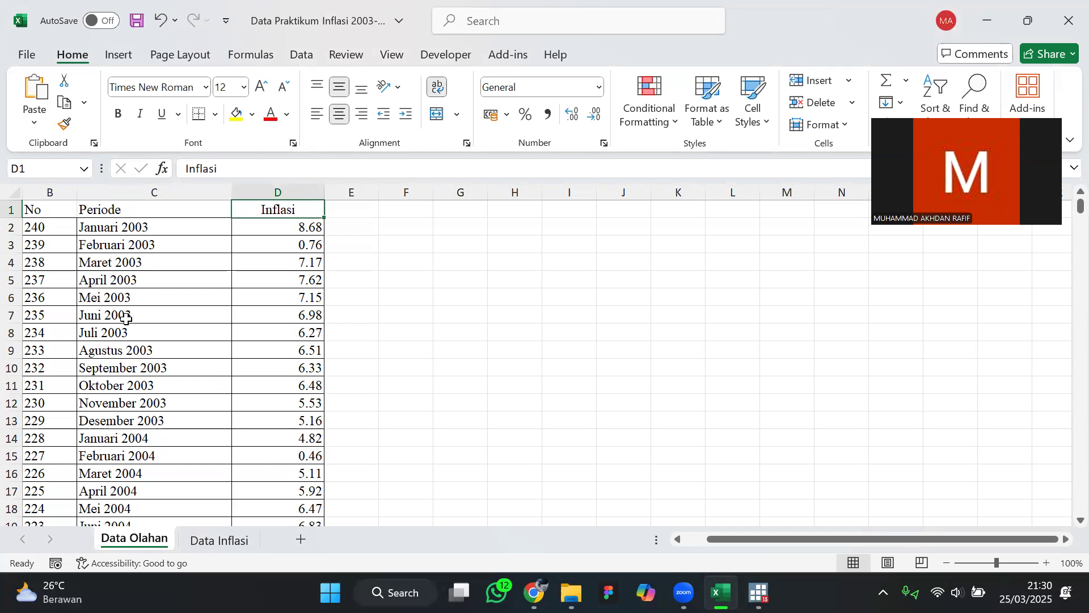
drag(299, 217, 289, 486)
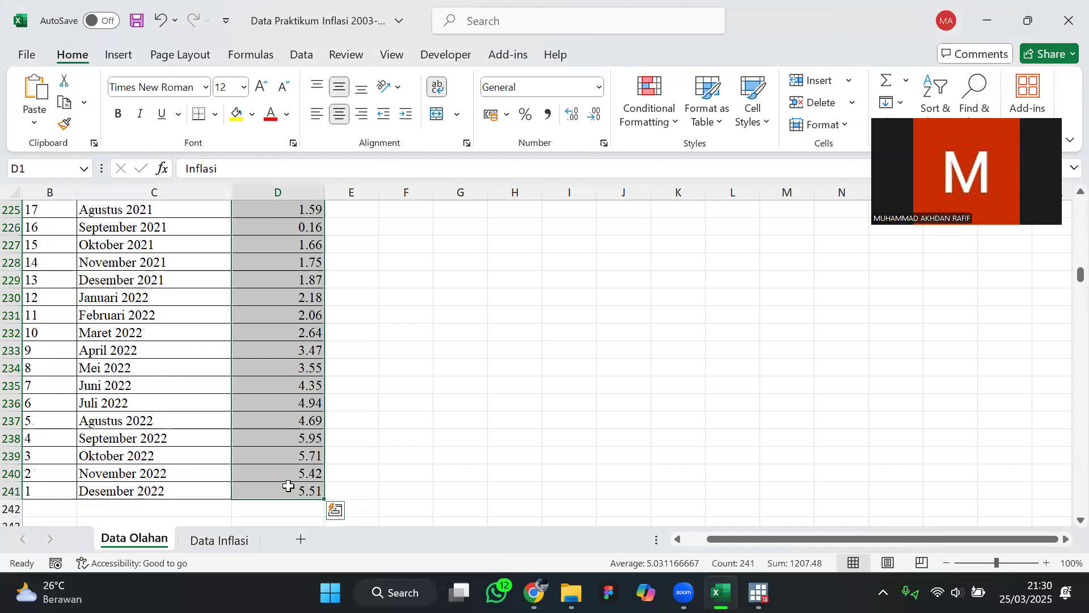
key(ctrl+c)
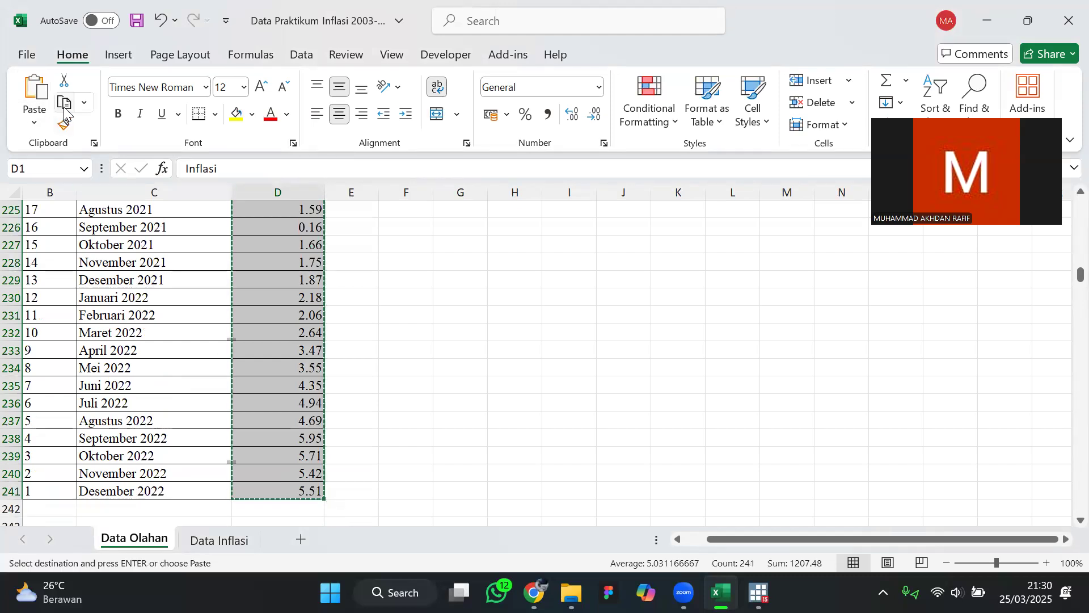
Switch to Stata and open the Data Editor in edit mode
key(alt+Tab)
key(alt+Tab)
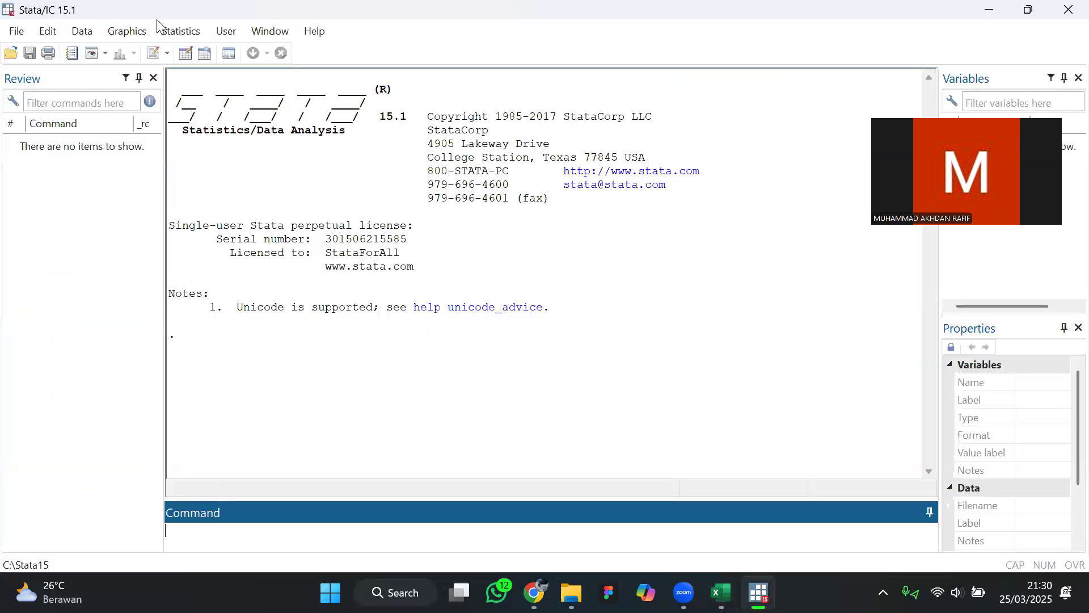
click(184, 57)
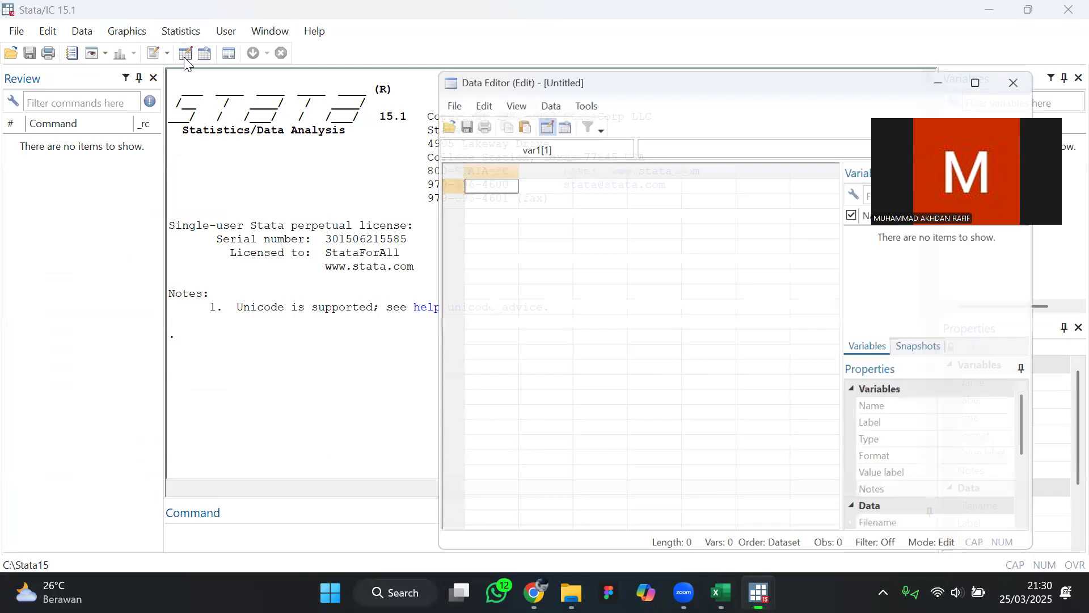
right_click(490, 181)
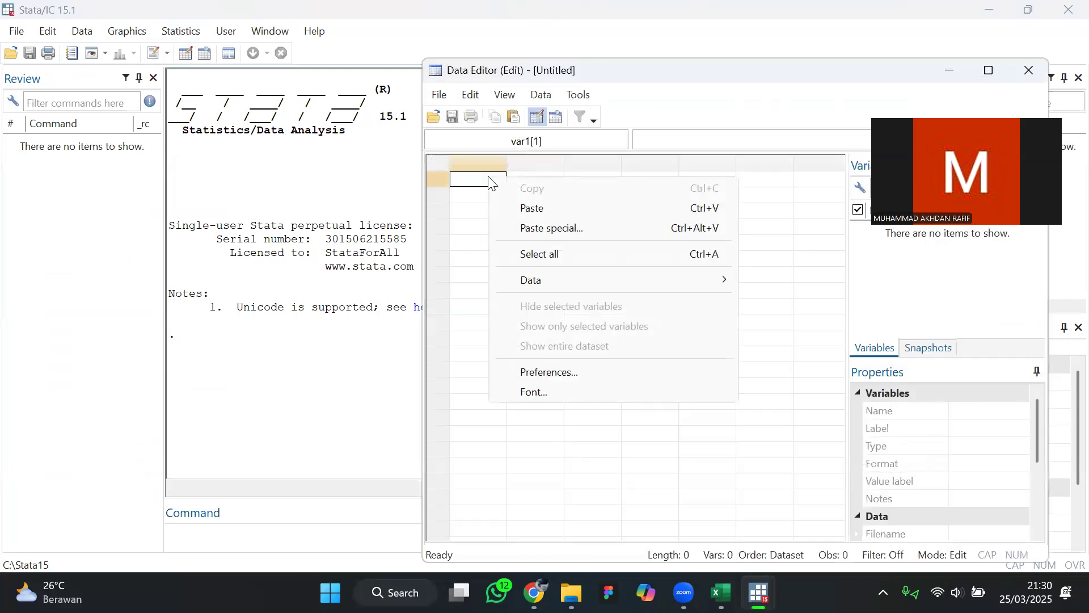
click(480, 185)
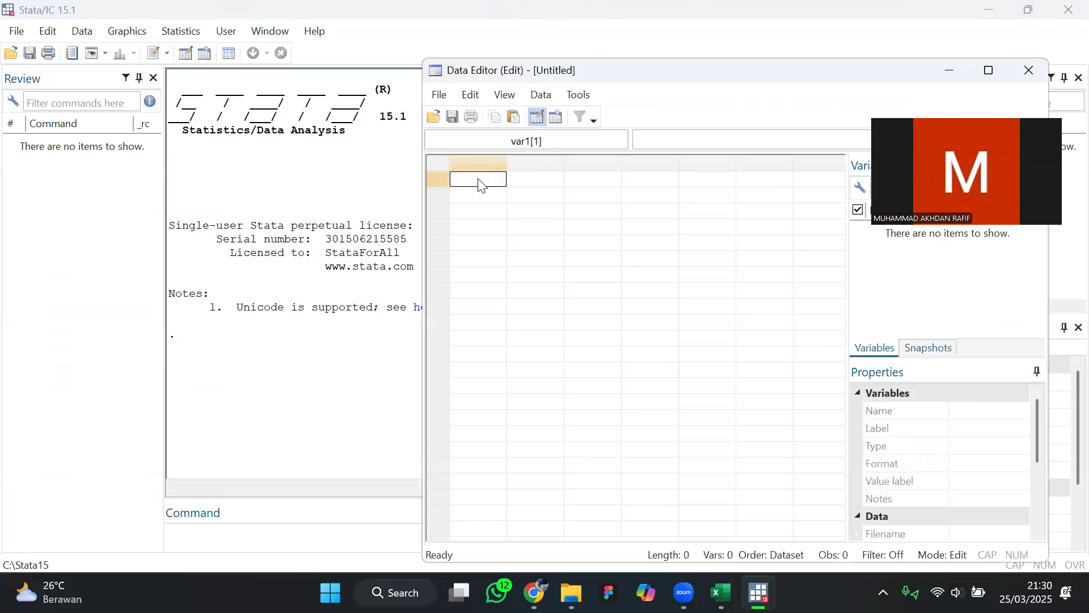
right_click(479, 186)
click(466, 177)
text(1C)
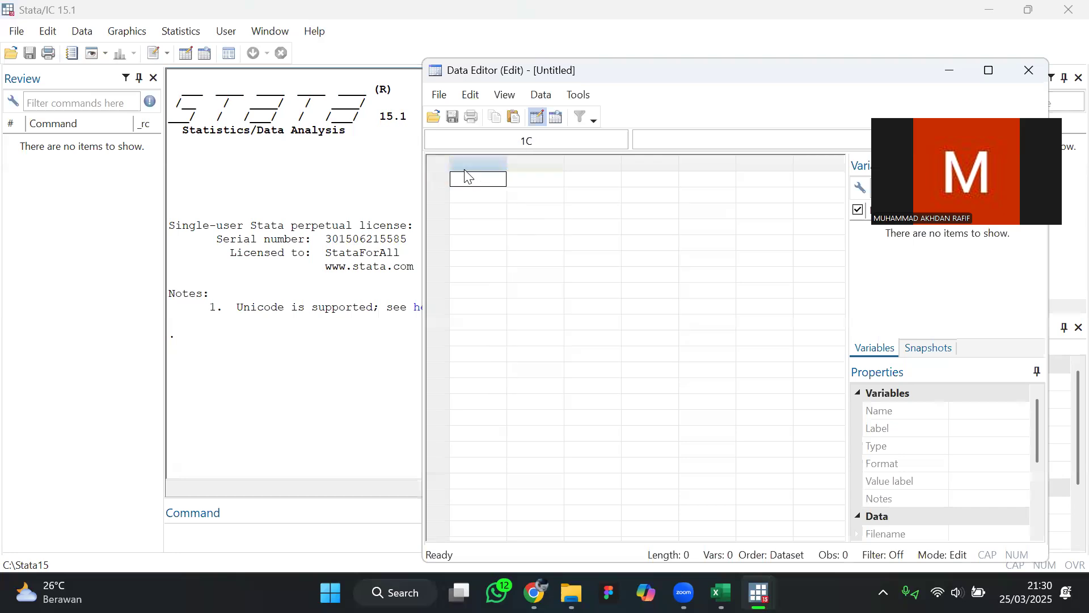
key(Escape)
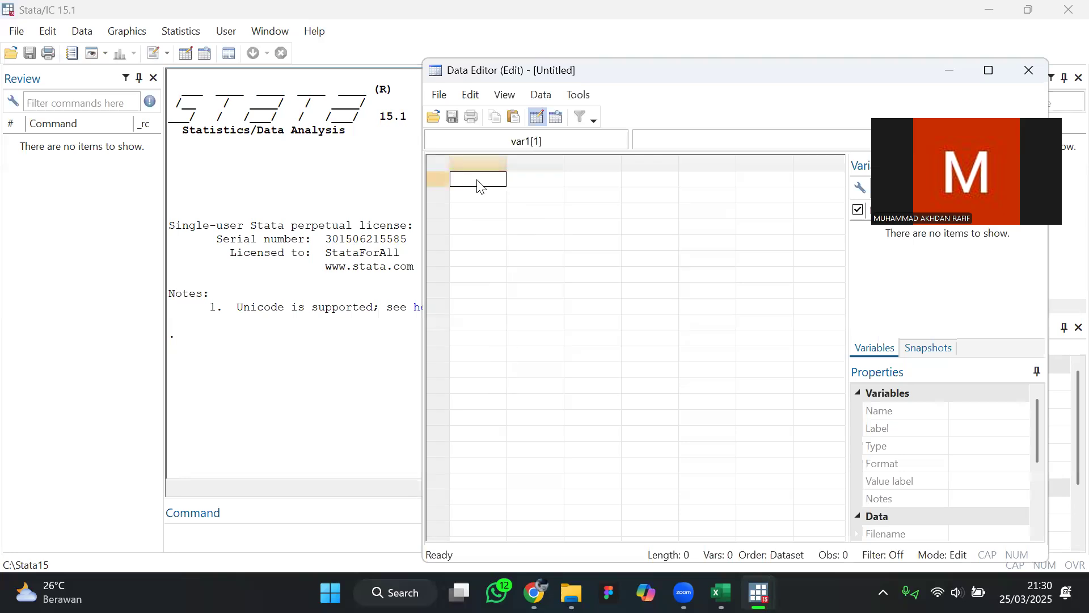
Paste the copied inflation data into the first cell, treating the first row as variable names, and check the pasted values
key(ctrl+v)
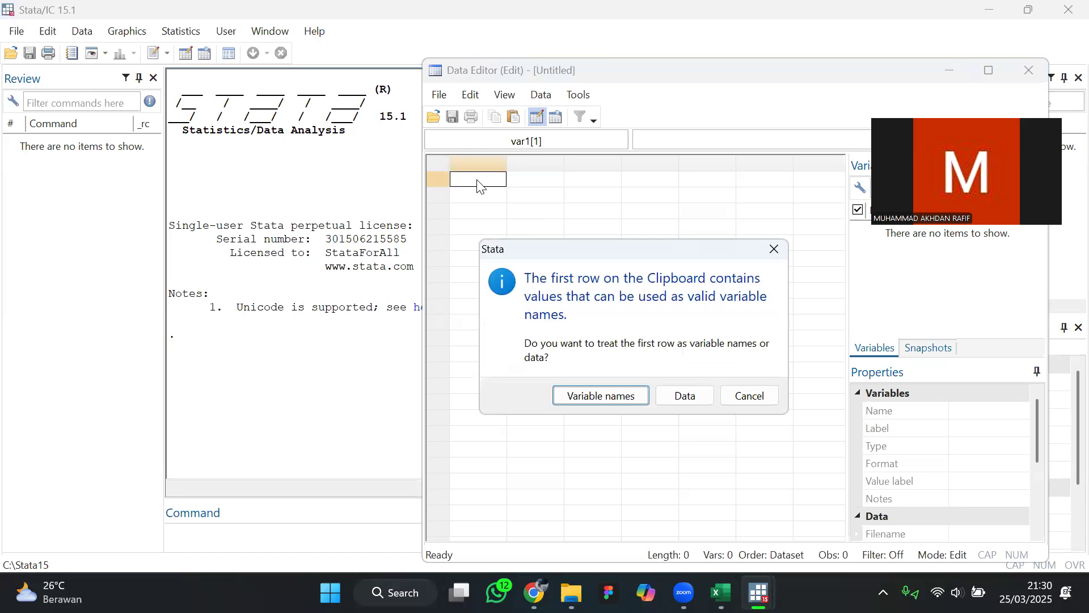
click(584, 397)
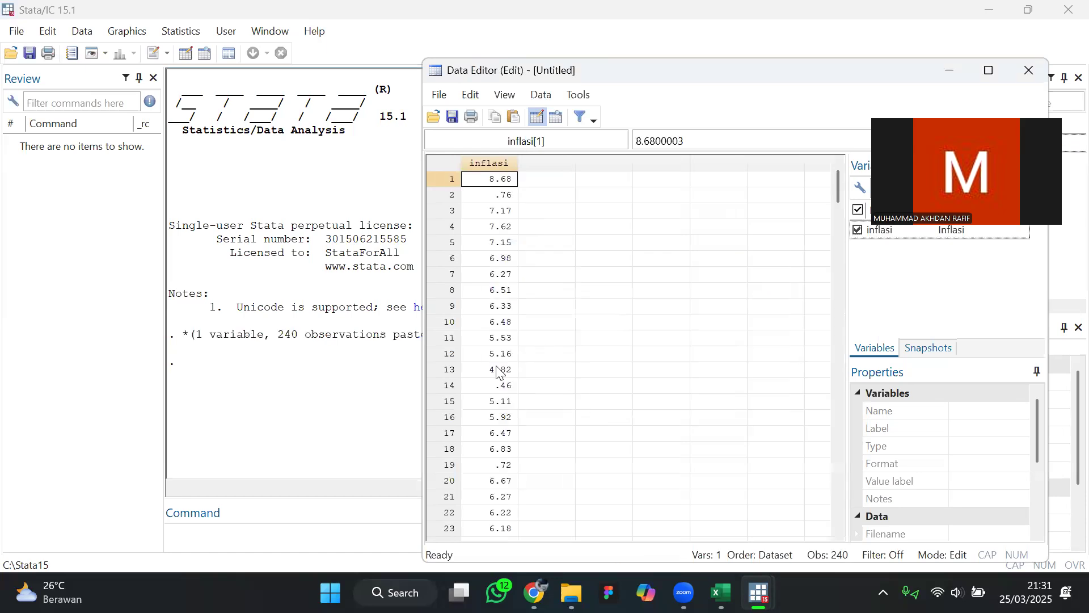
scroll(516, 397, down, 3)
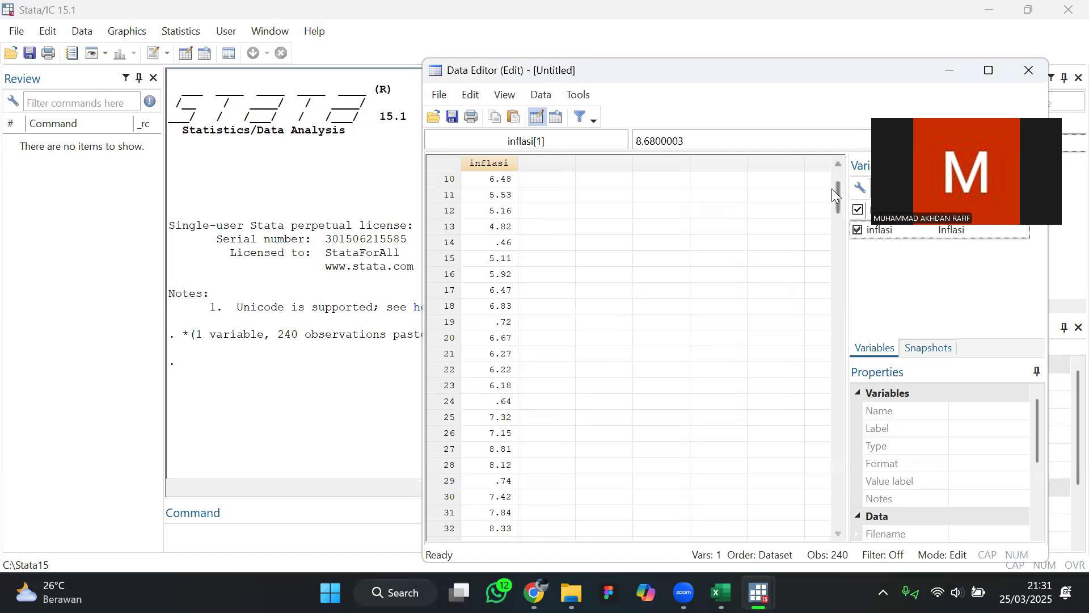
drag(833, 205, 870, 102)
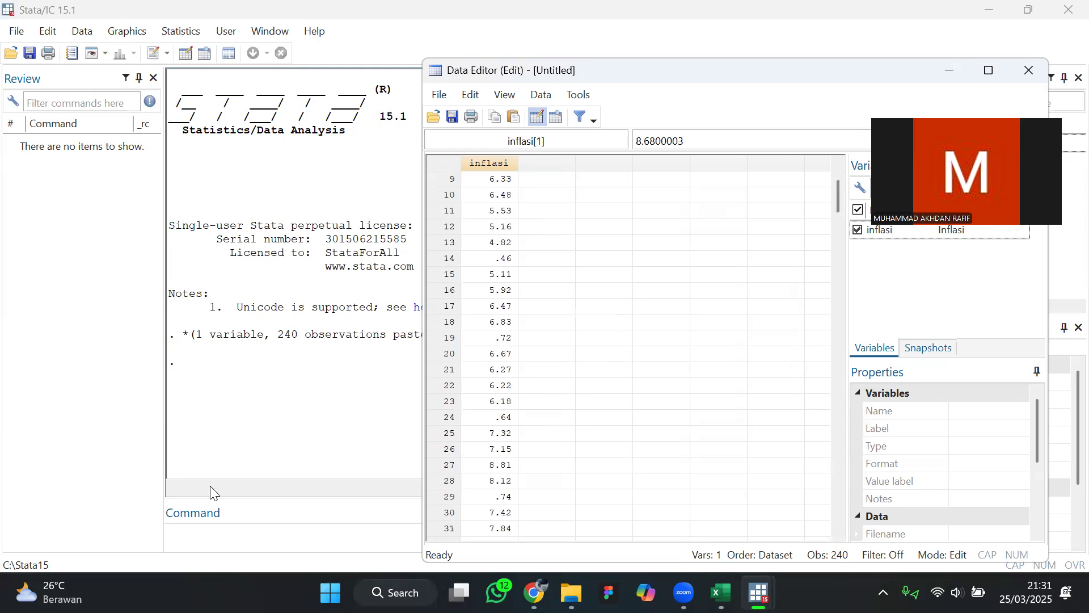
Try to generate a monthly time variable with the command gen time = tm (2003m1)+_n-1
click(201, 528)
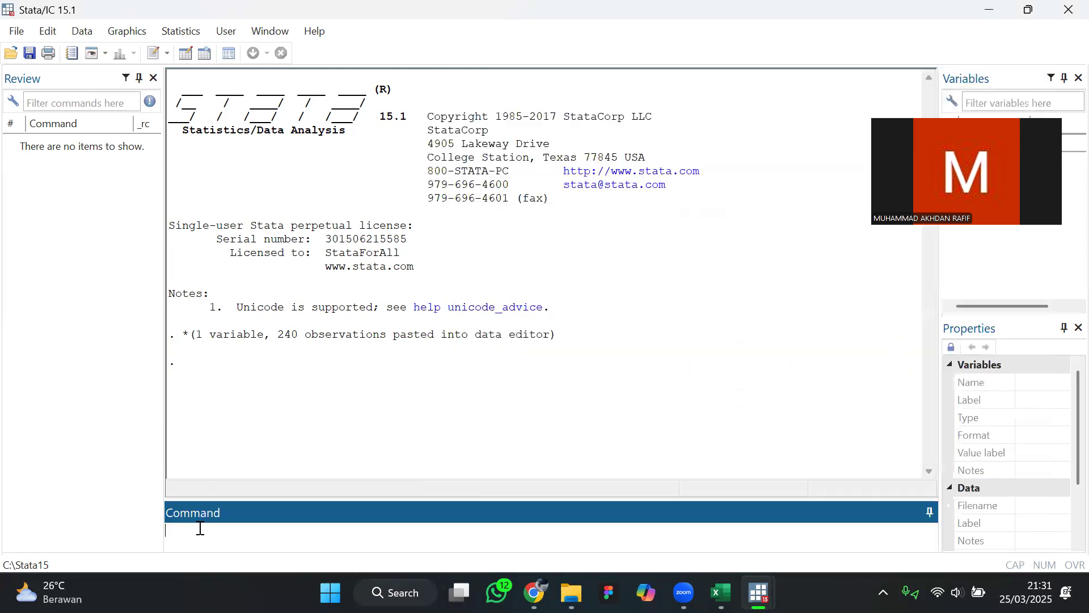
text(gen time)
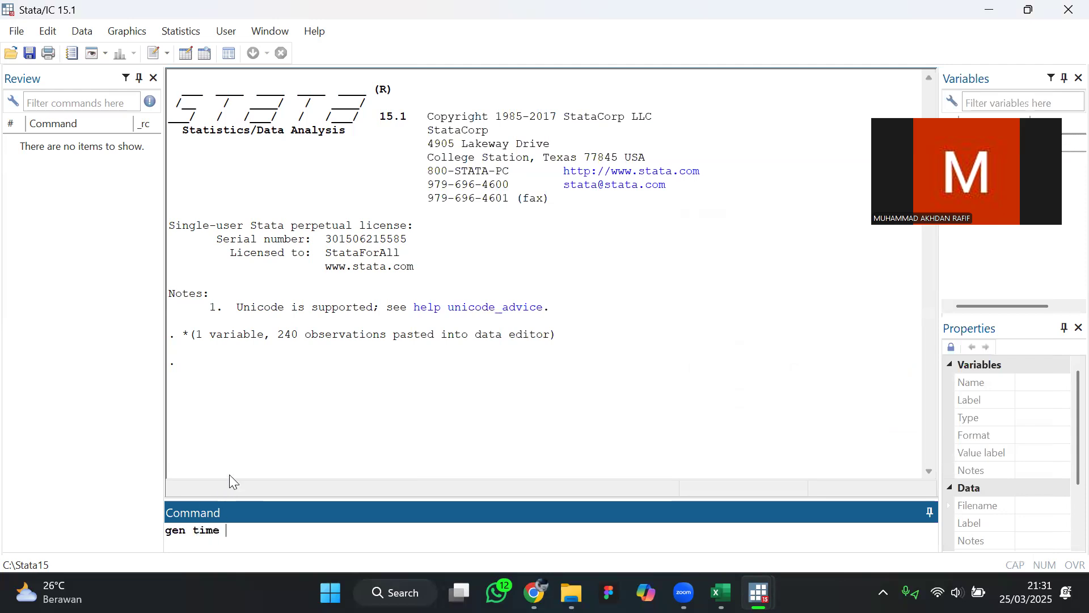
text( = tm (2003)
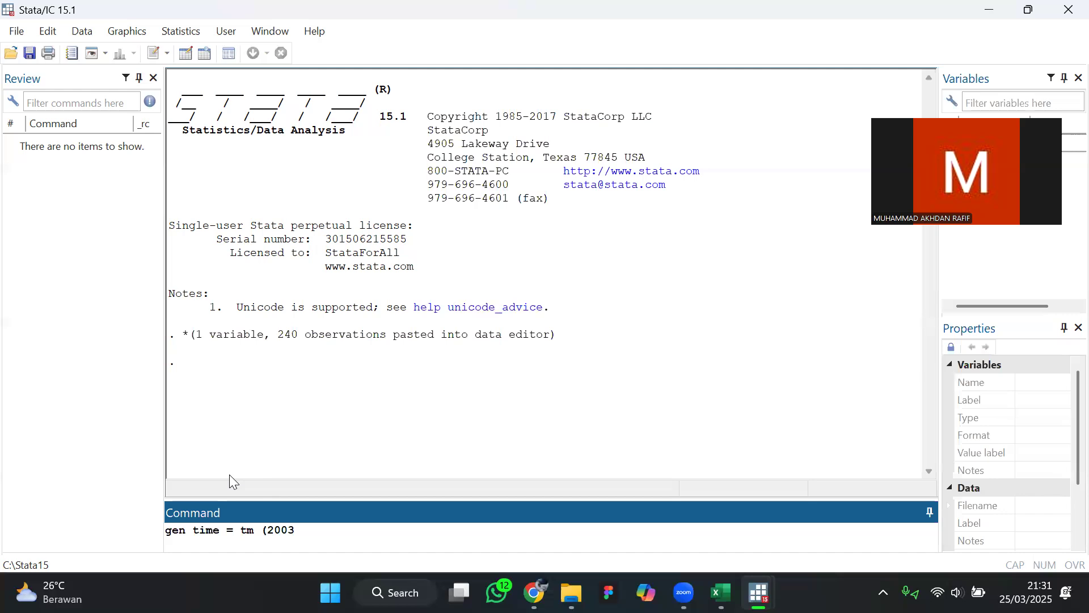
text(m1))
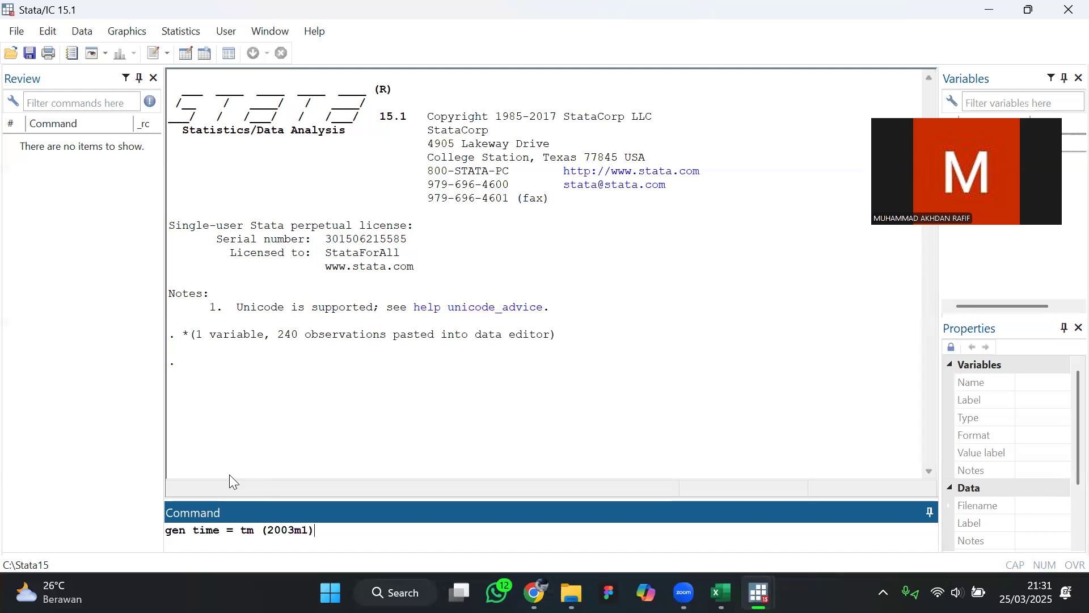
text(+_n-1)
key(Return)
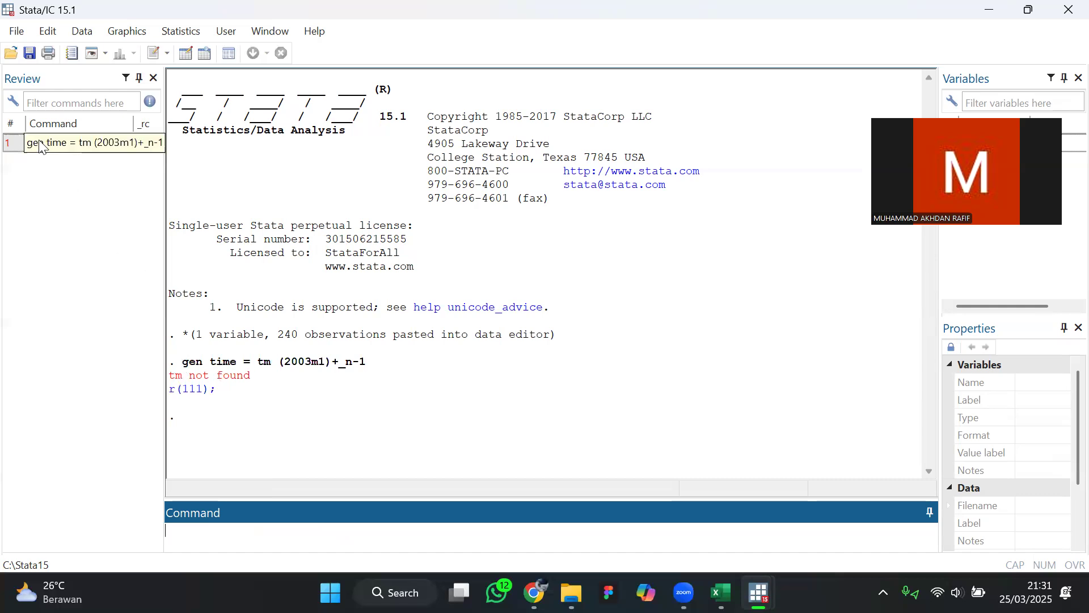
Reuse the previous command without the space after tm and run it as gen time = tm(2003m1)+_n-1
click(369, 372)
drag(369, 372, 186, 368)
key(ctrl+c)
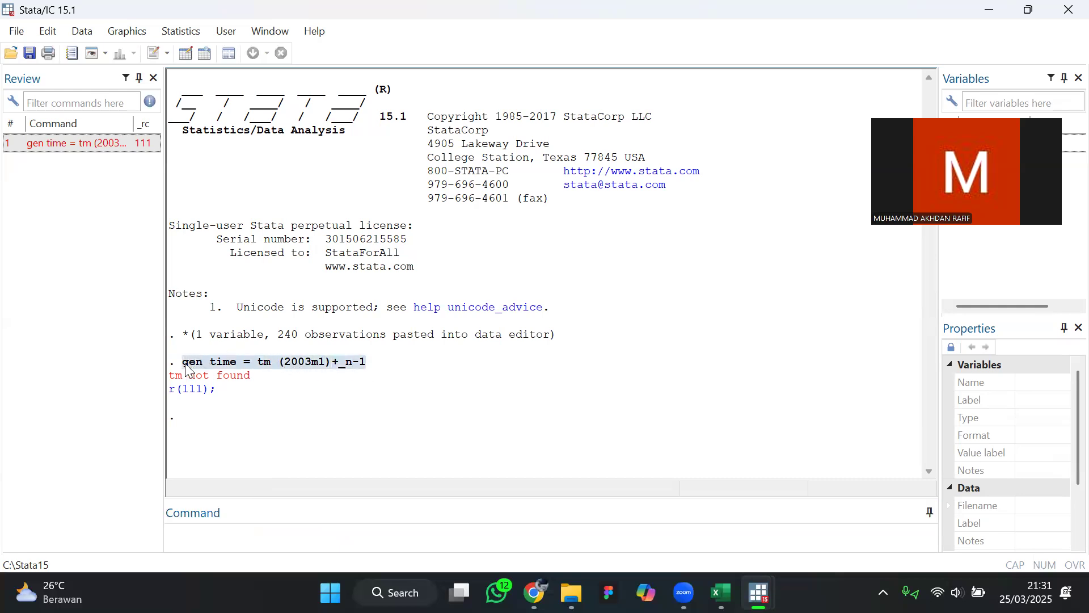
click(189, 533)
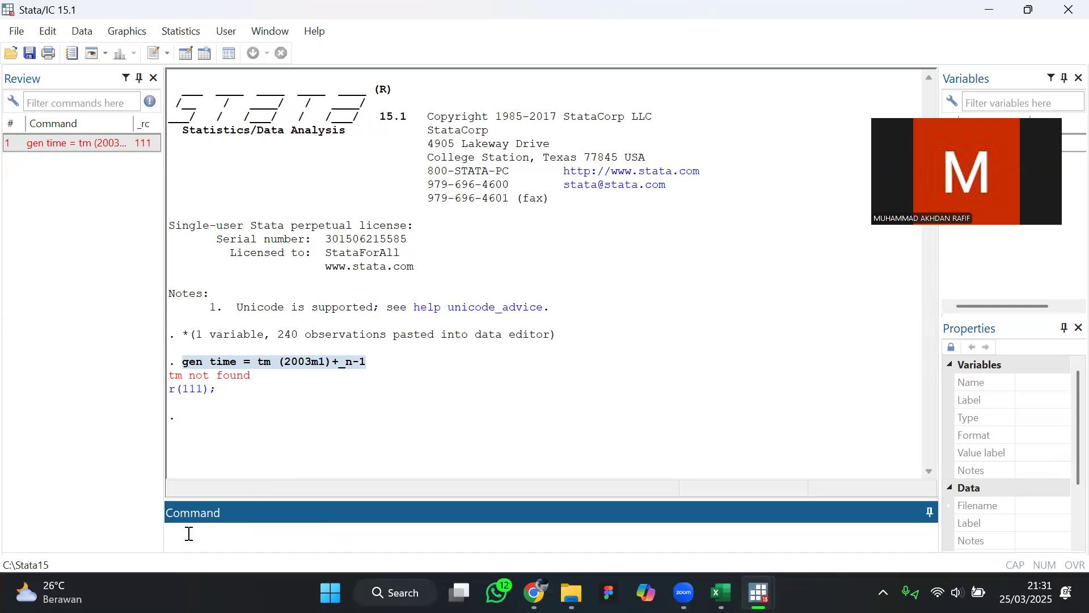
key(ctrl+v)
key(Delete)
key(BackSpace)
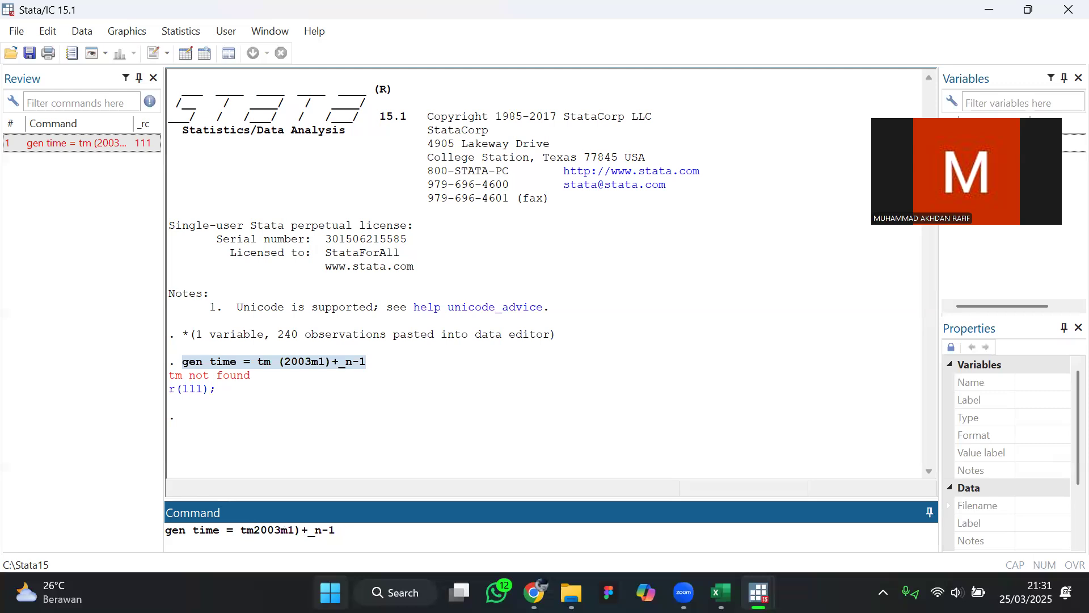
text(()
key(Return)
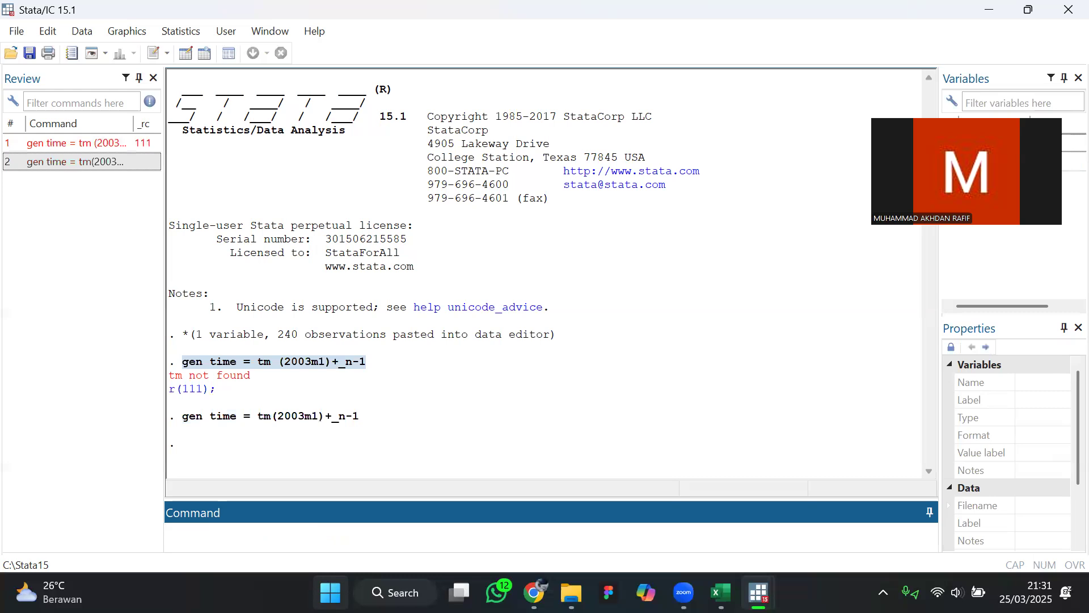
Check the generated time values in the Data Editor down to the last observation, and close the editor
click(187, 54)
scroll(567, 312, down, 1)
scroll(590, 336, down, 1)
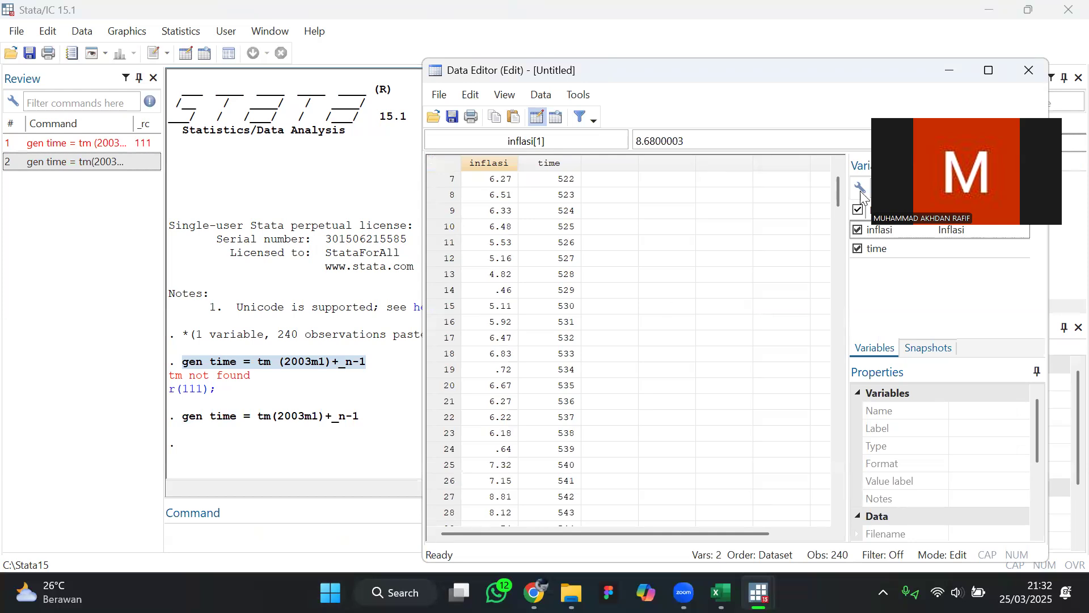
scroll(837, 196, up, 1)
drag(836, 196, 839, 493)
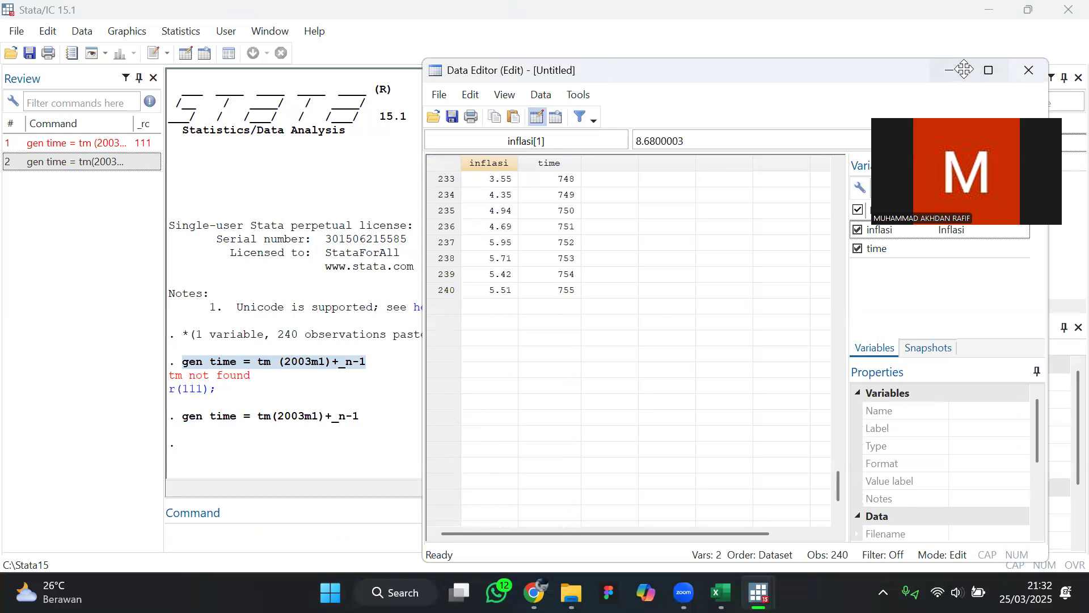
click(1025, 72)
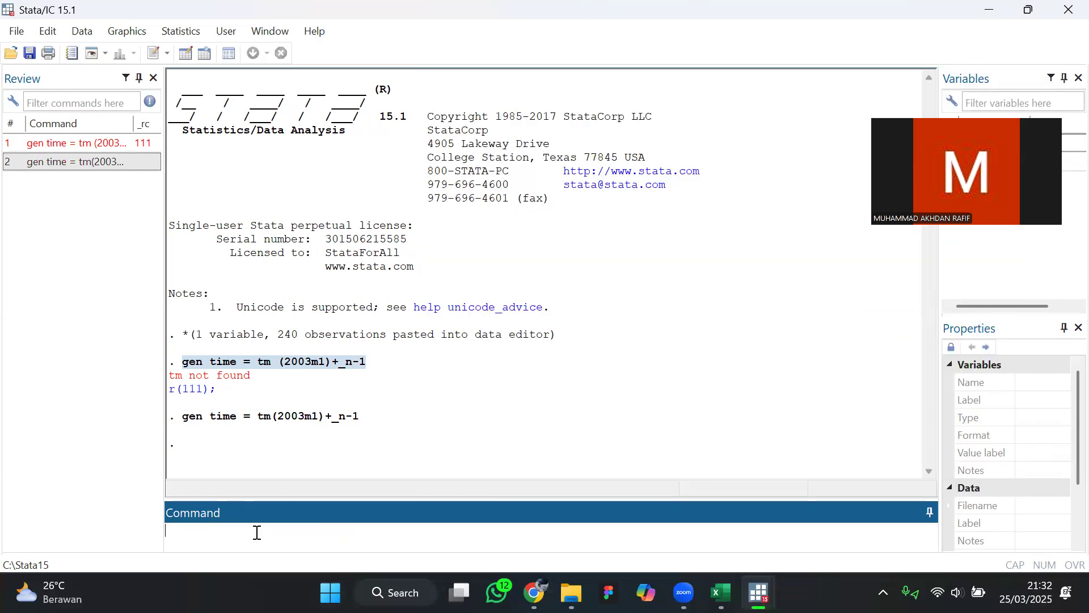
Apply the monthly date format to the time variable with the command format time %tm
text(for)
text(mat)
text( tim)
text(e)
key(BackSpace)
text(e %tm)
key(Return)
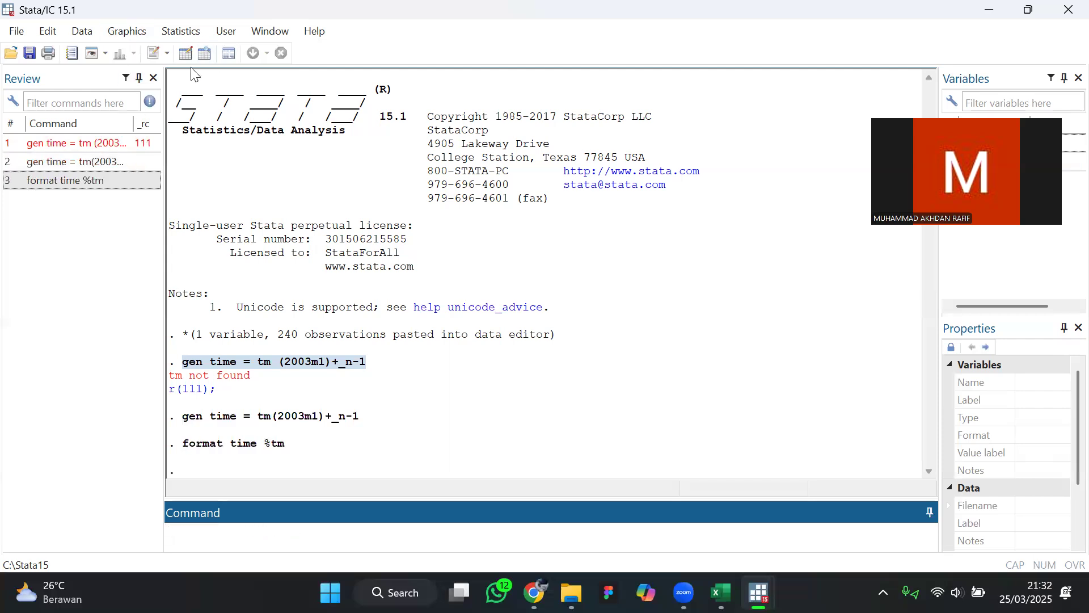
Check the month-formatted time values in the Data Editor down to the last observation, and close the editor
click(184, 54)
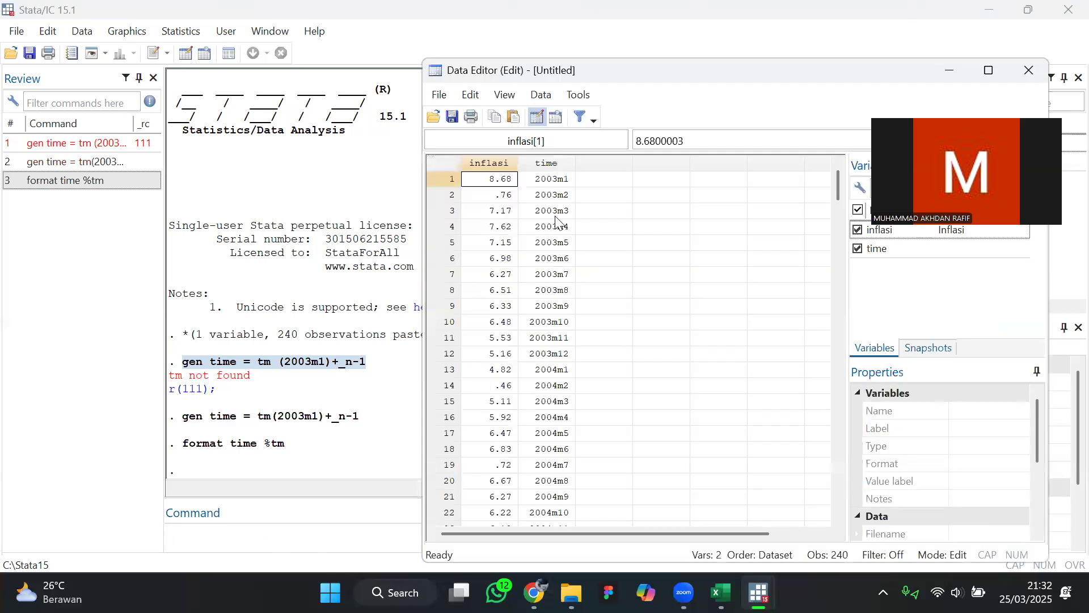
scroll(572, 264, down, 4)
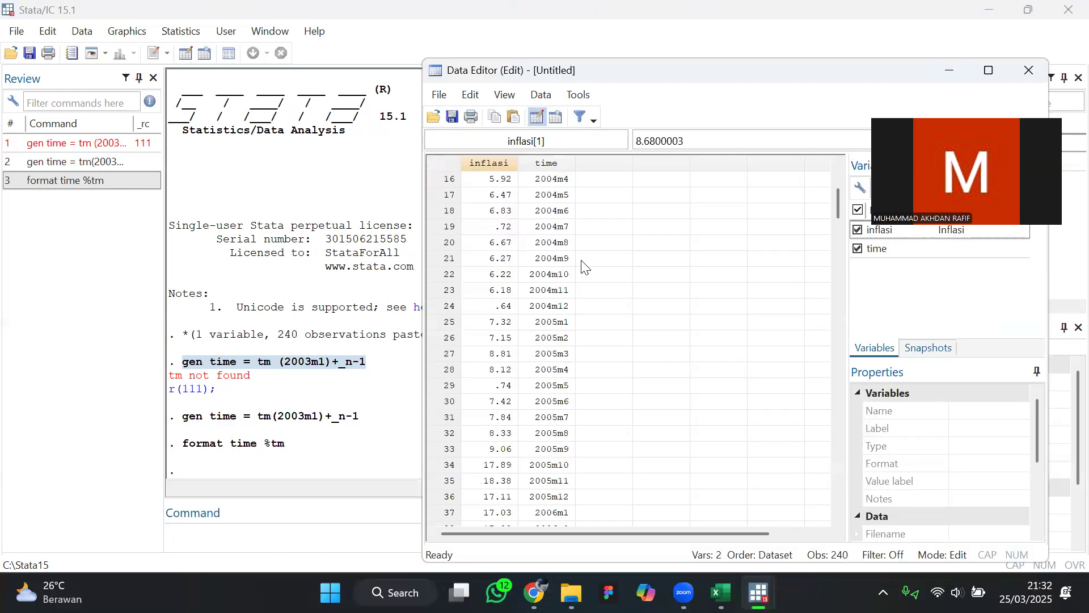
drag(840, 206, 872, 490)
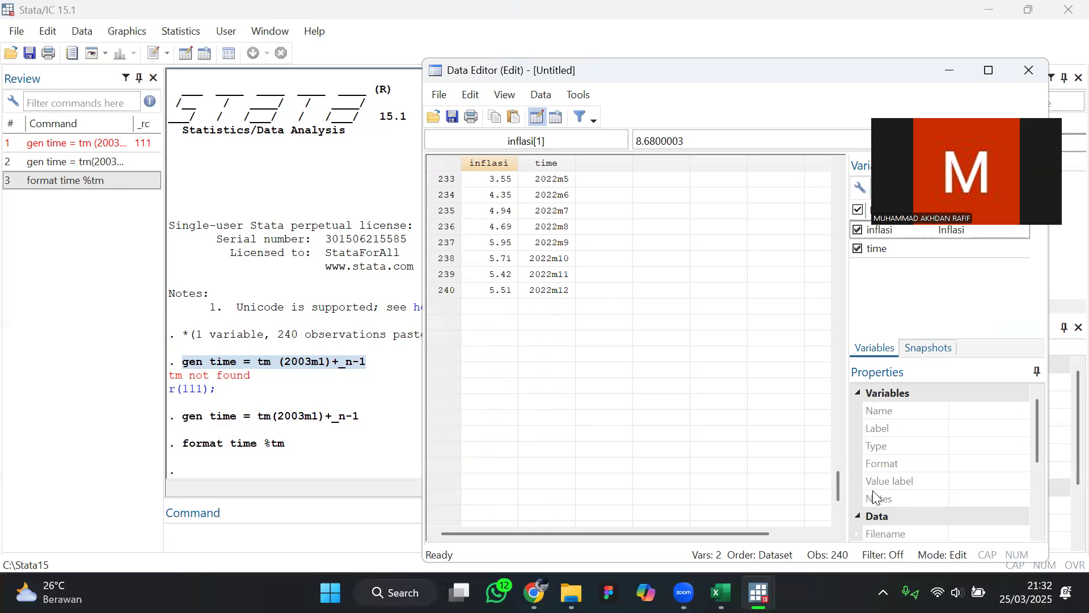
click(561, 292)
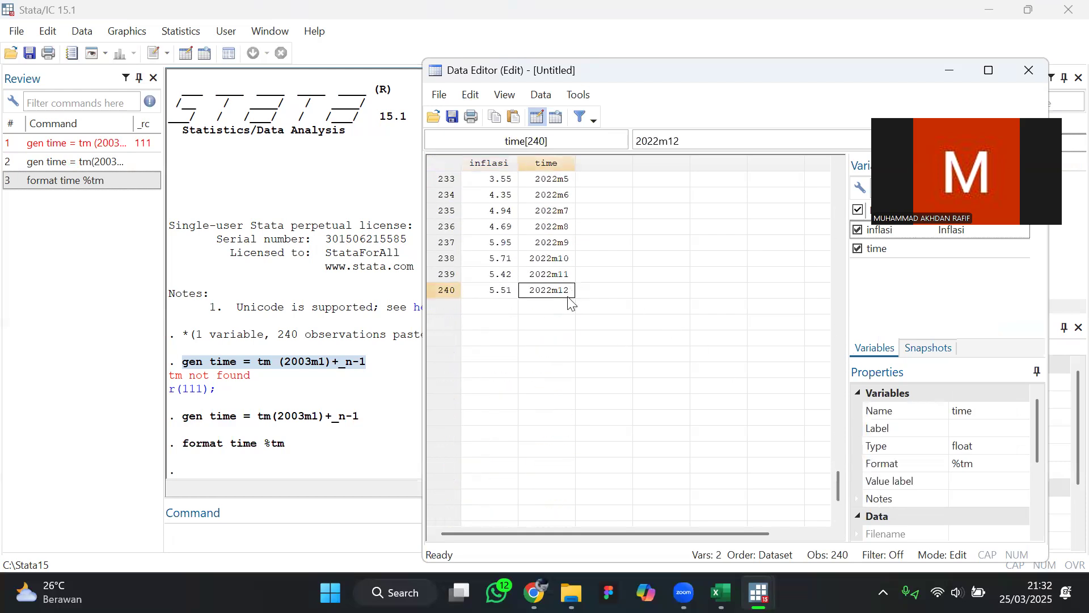
drag(838, 478, 843, 412)
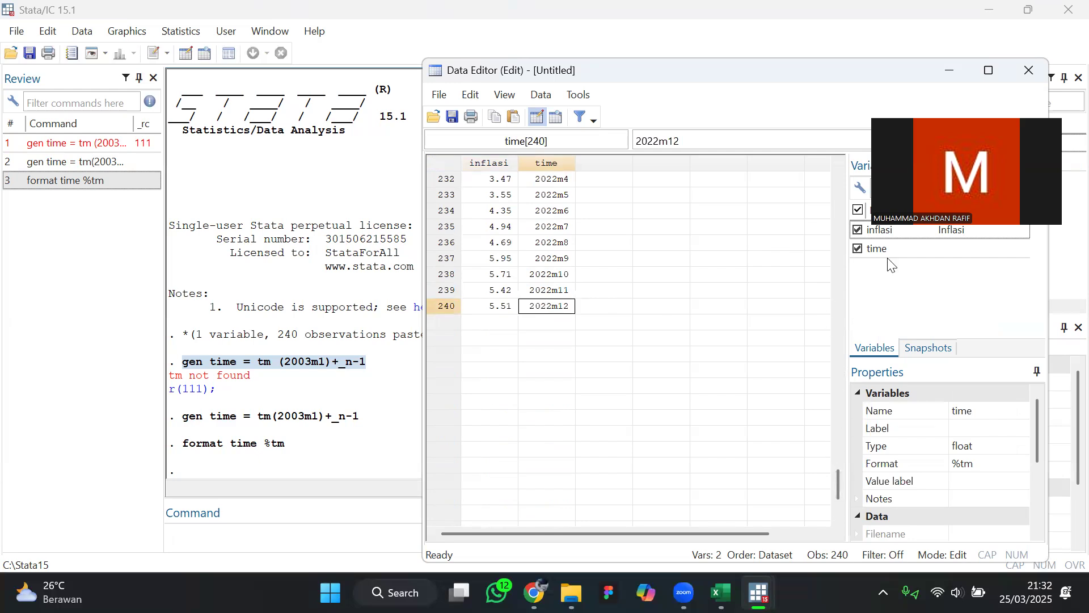
click(1029, 71)
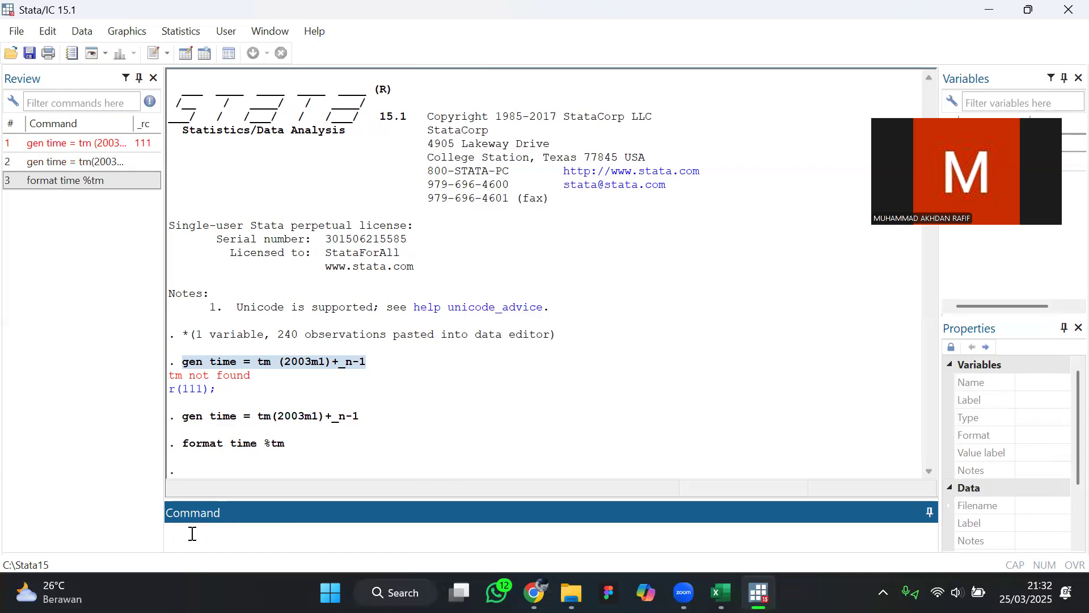
Declare the data as time series with tsset time, and plot inflation with twoway(tsline inflasi), closing the graph after viewing
text(tsset time)
key(Return)
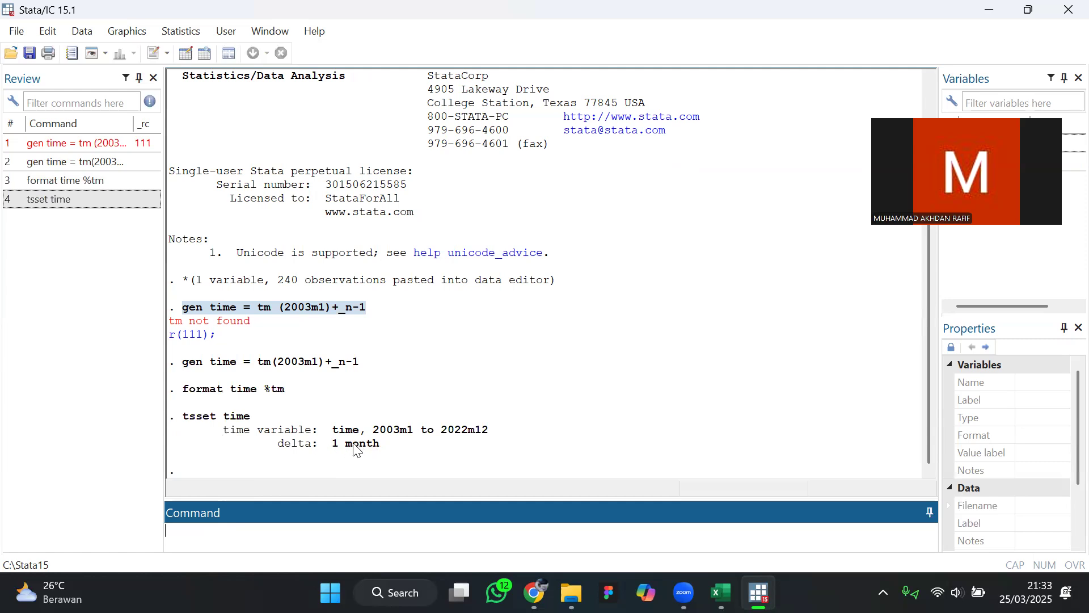
text(twoway(tsline inflasi))
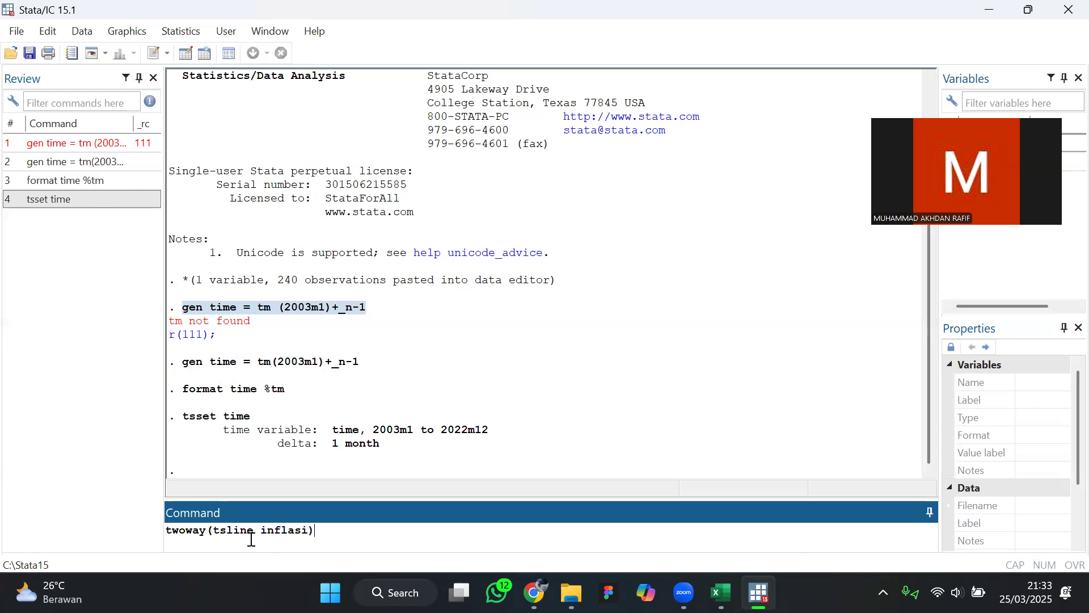
key(Return)
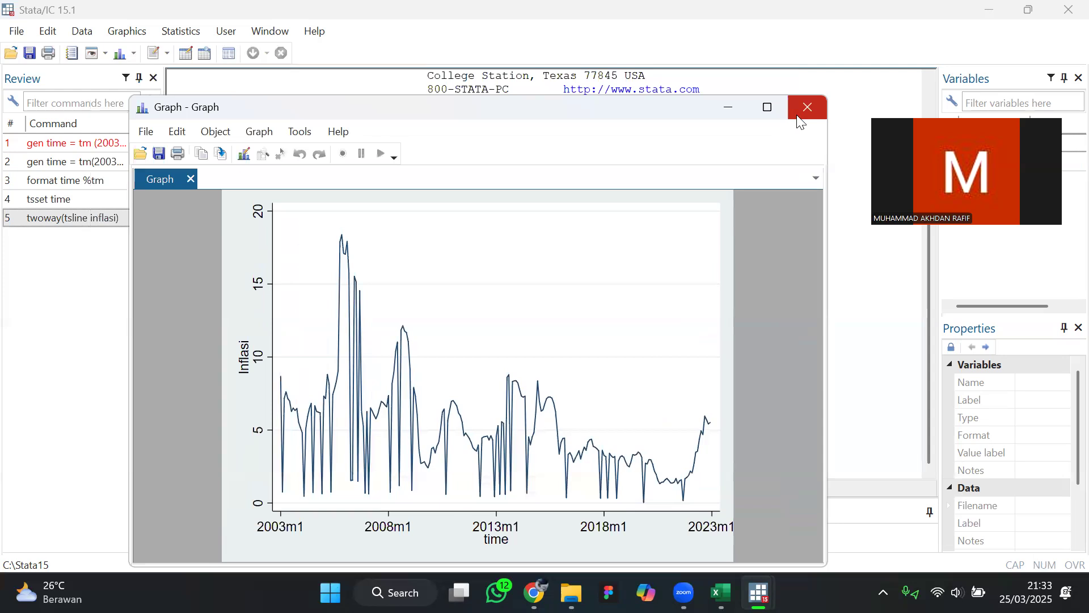
click(800, 121)
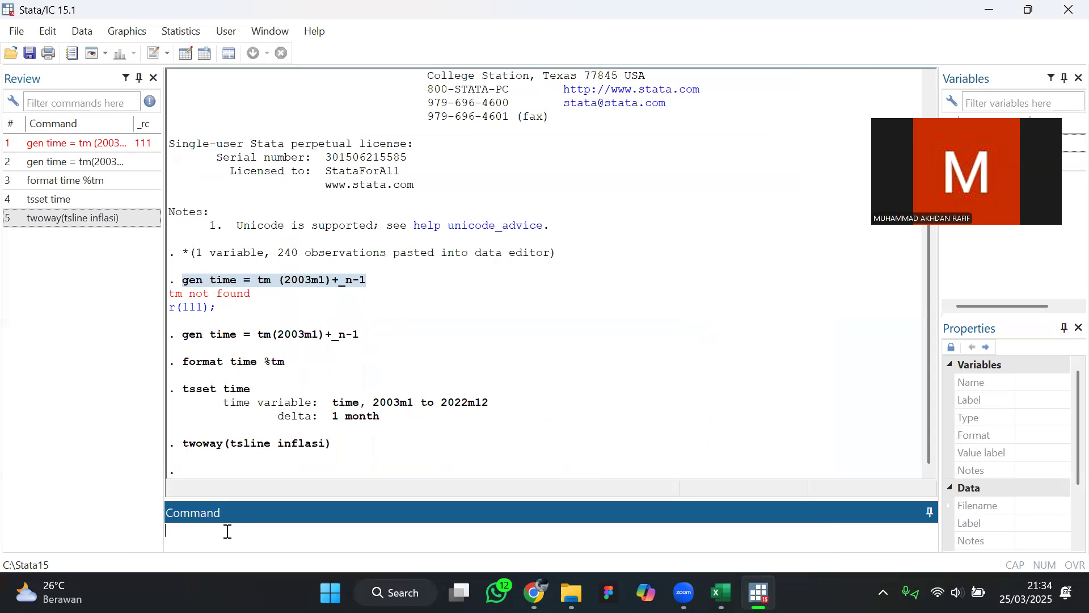
Run the Dickey-Fuller unit root test on inflation with the command dfuller inflasi
text(df)
text(uller inflasi)
key(Return)
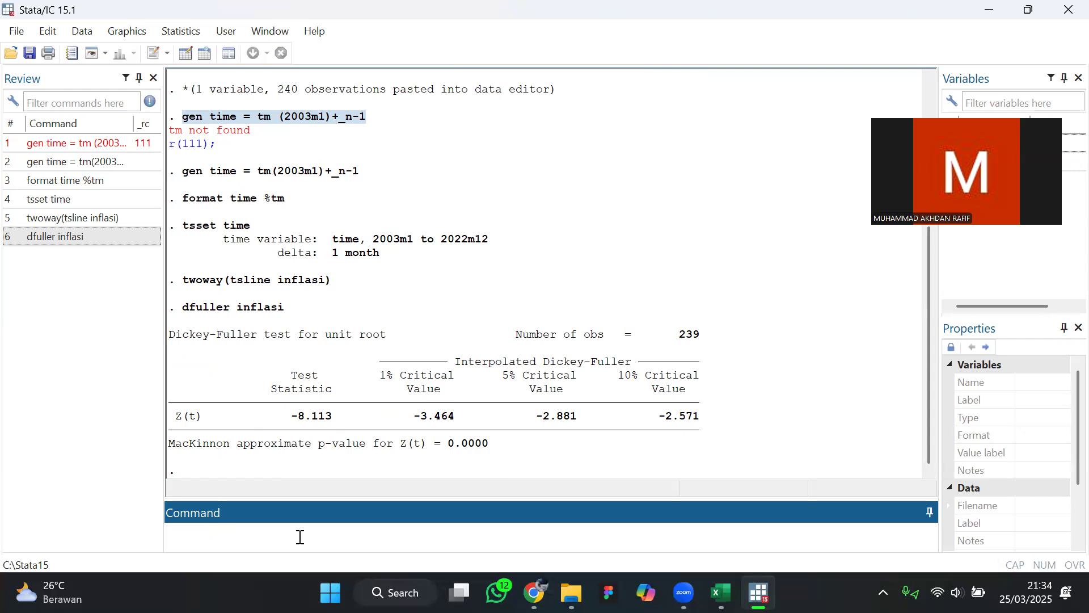
Plot the autocorrelations of inflation with the command ac inflasi, and close the graph after viewing it
text(ac inflasi)
key(Return)
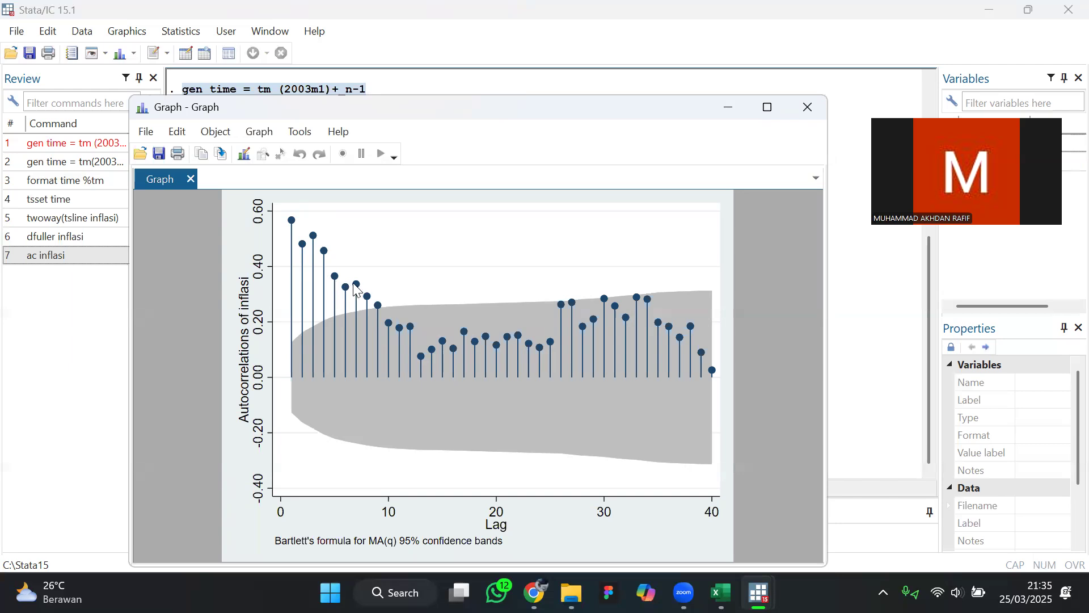
click(799, 121)
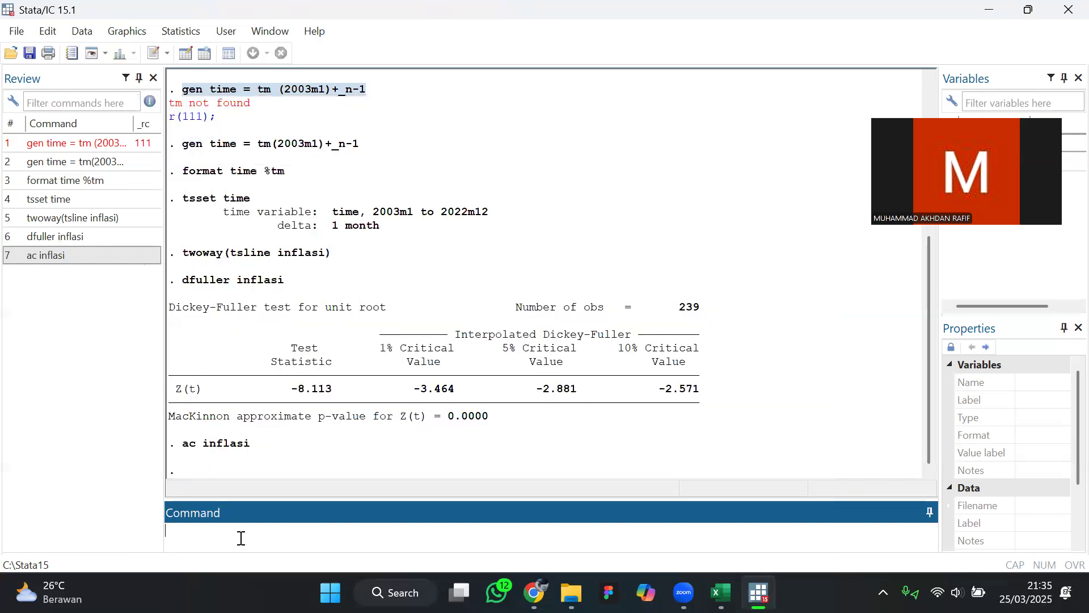
Plot the partial autocorrelations of inflation with the command pac inflasi, and close the graph after viewing it
text(pac inflasi)
key(Return)
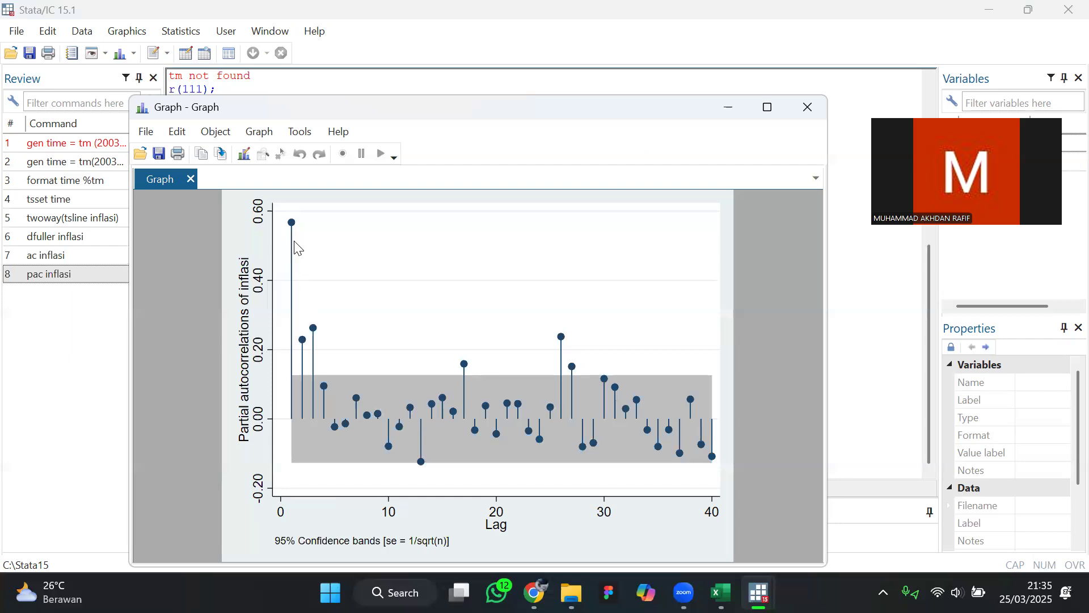
click(805, 118)
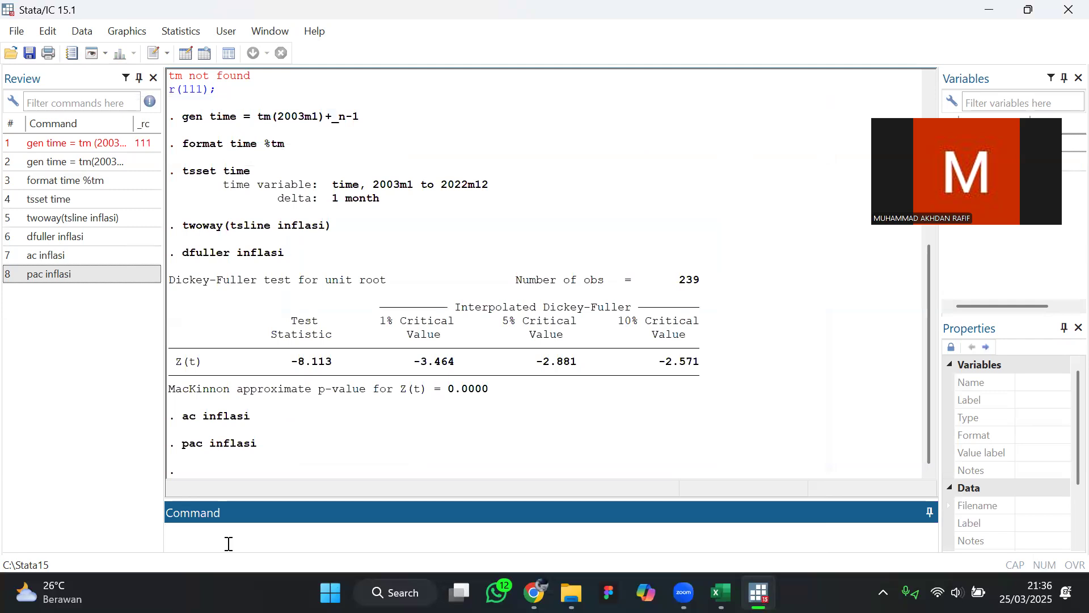
Estimate the ARIMA model with the command arima inflasi, ar(1) ma(1) nolog
text(arima inflasi, ar(1)
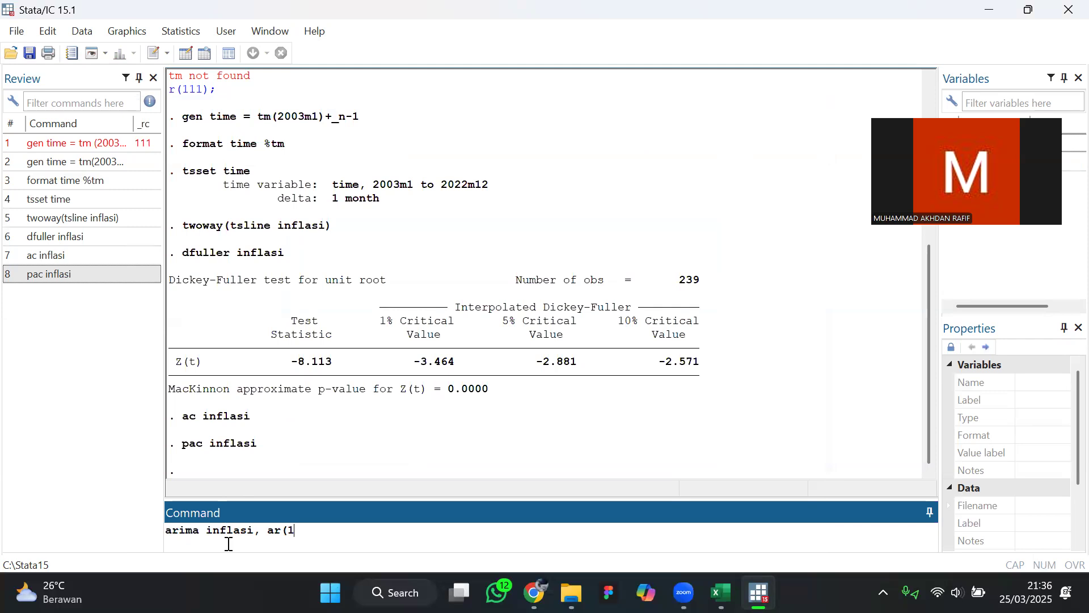
text() ma(1) nolof)
key(BackSpace)
text(g)
key(Return)
Compute the AIC and BIC of the ar(1) ma(1) model with estat ic, and review the results so far
text(estar\)
key(BackSpace)
key(BackSpace)
text(t ic)
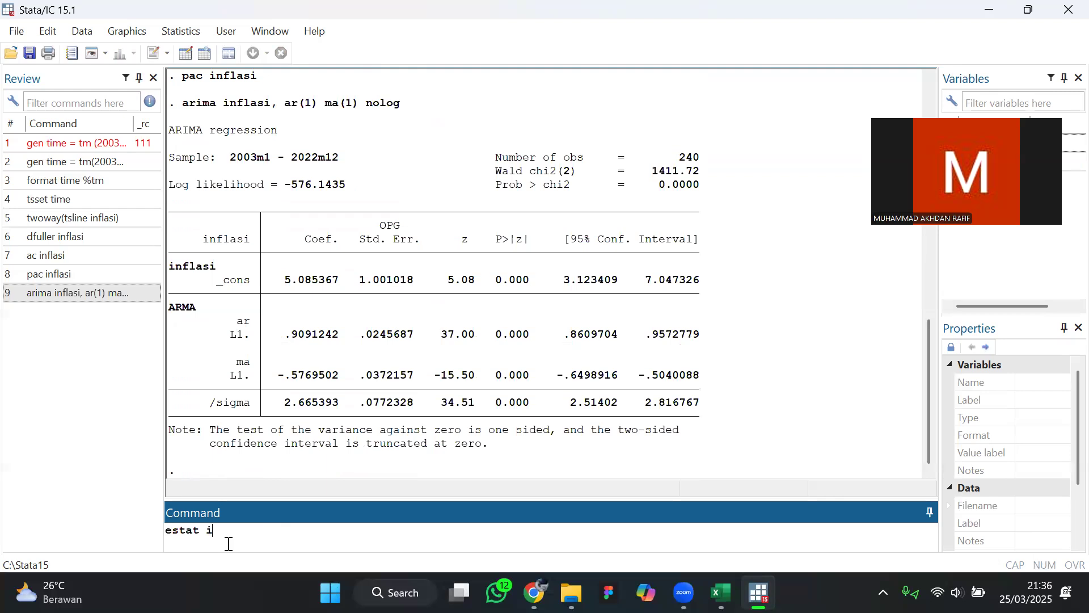
key(Return)
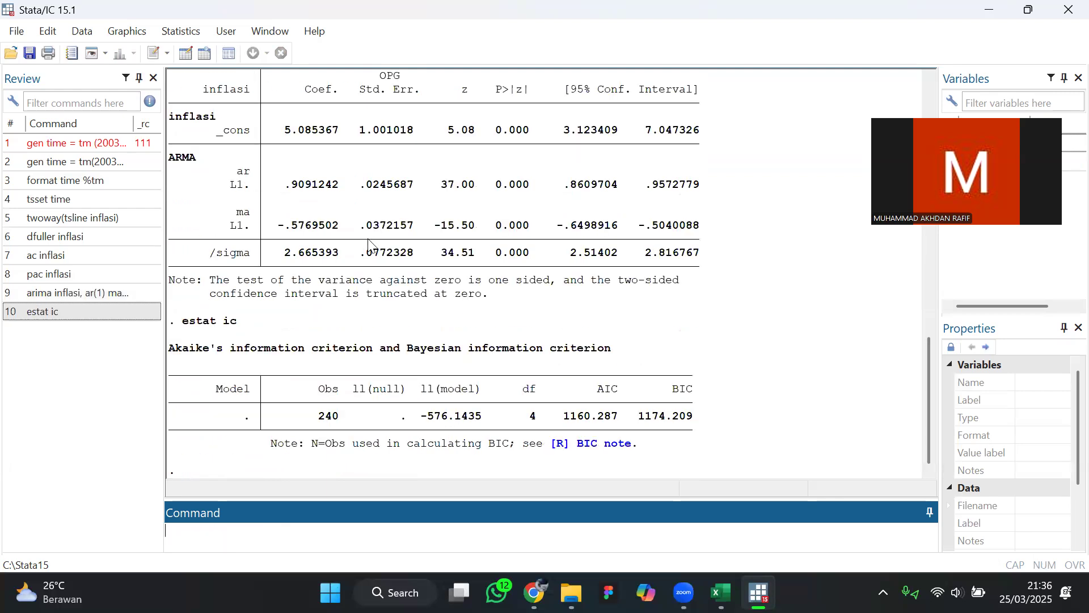
scroll(370, 245, up, 10)
scroll(370, 245, down, 8)
scroll(370, 245, up, 7)
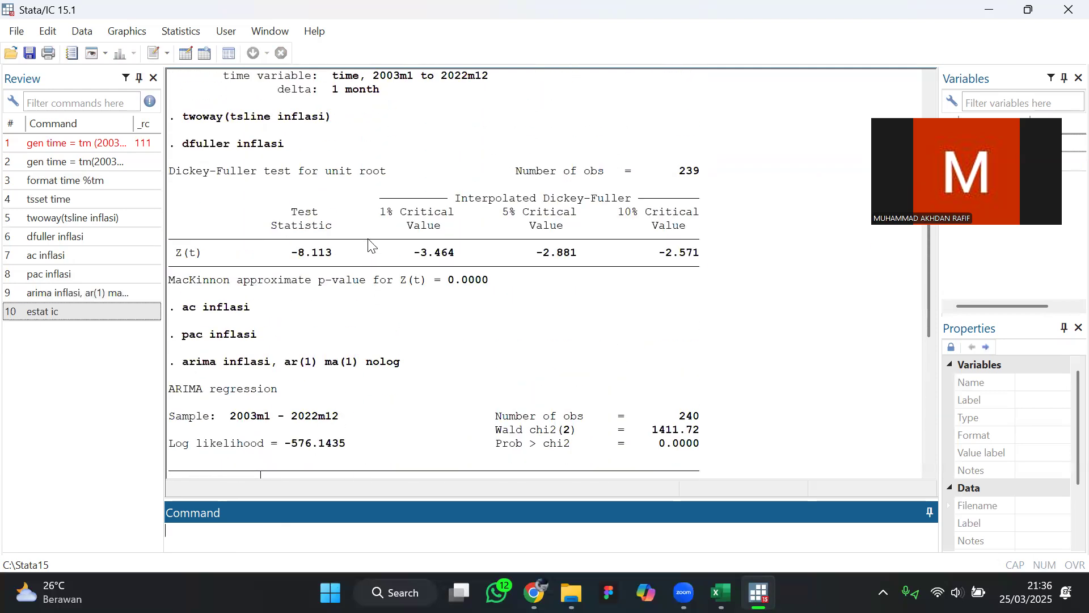
scroll(370, 246, up, 1)
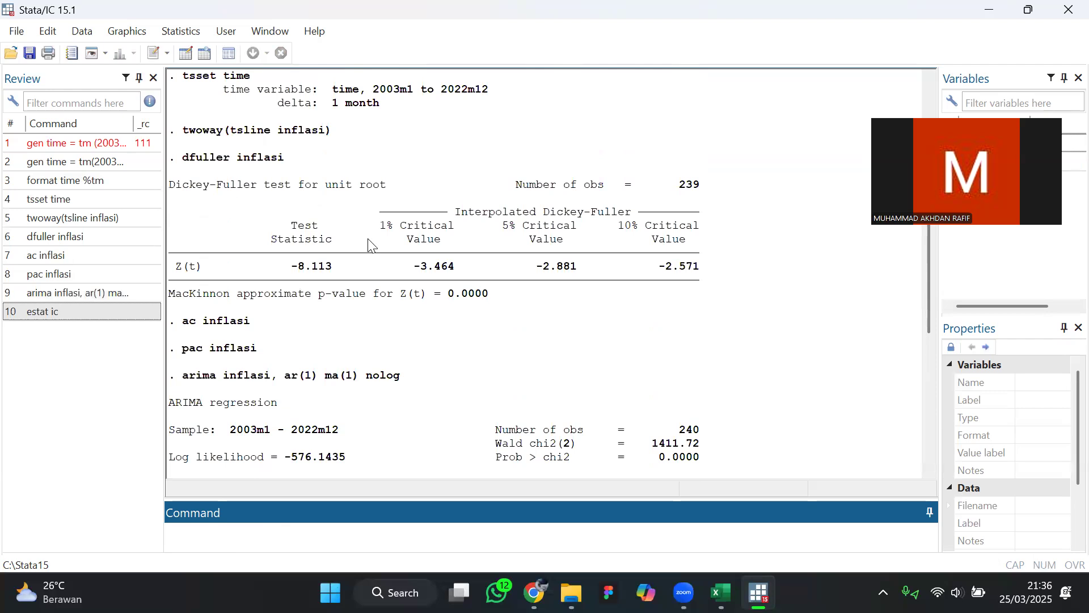
scroll(344, 421, down, 7)
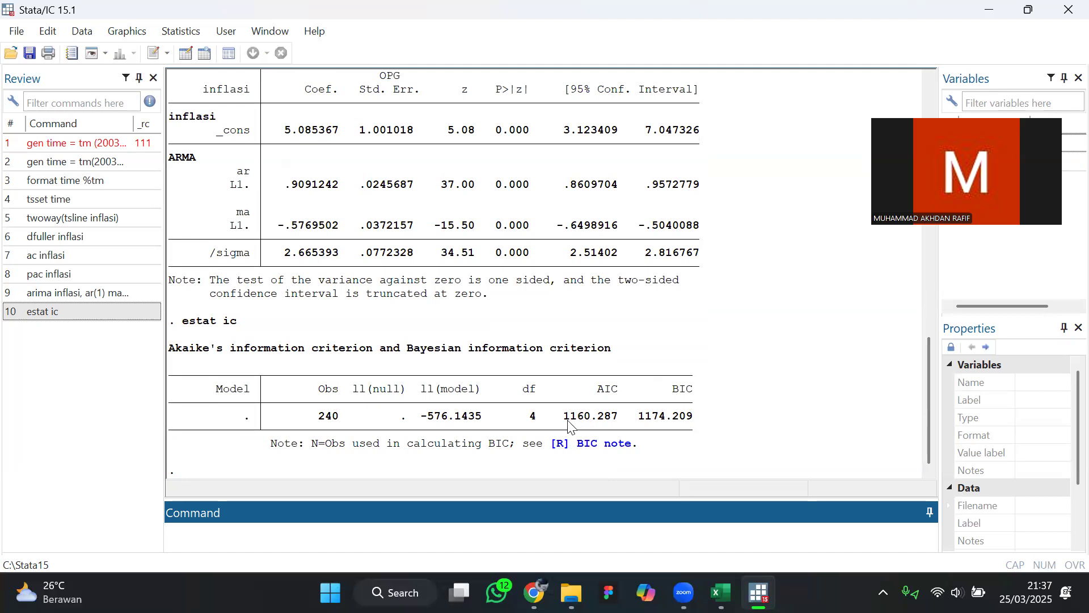
Reuse the previous ARIMA command as arima inflasi, ar(2) ma(2) nolog, and compute its information criteria with estat ic
click(59, 293)
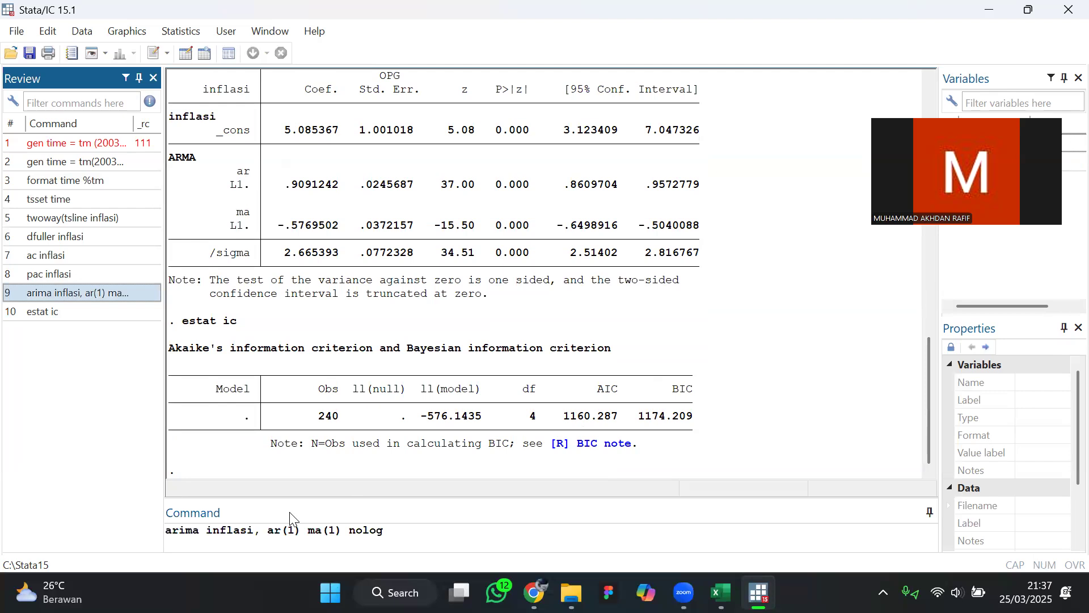
click(302, 535)
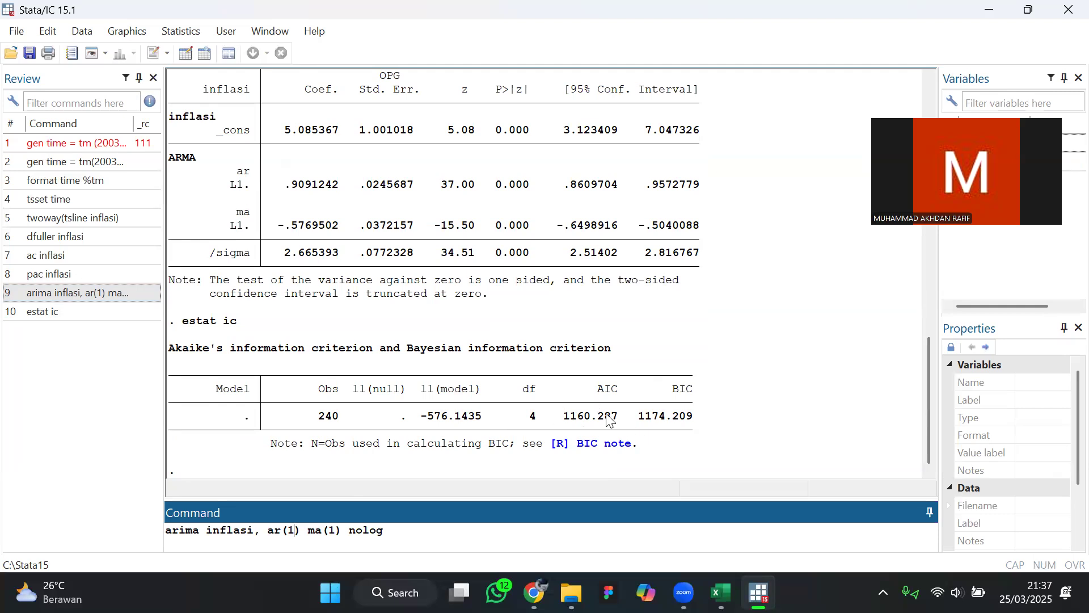
key(BackSpace)
text(2)
key(BackSpace)
text(2)
key(Return)
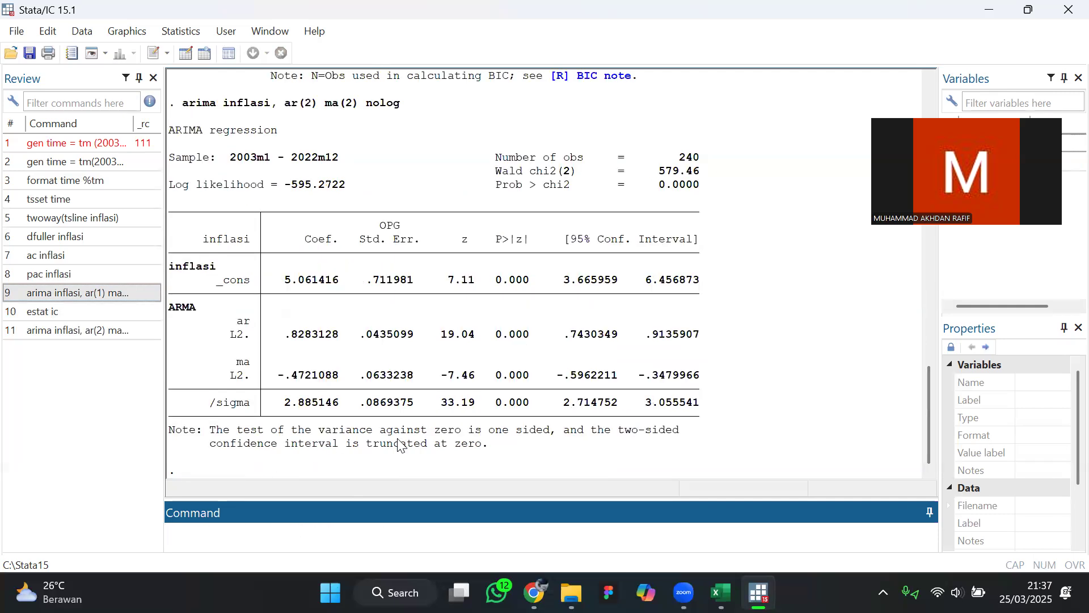
text(estat ic)
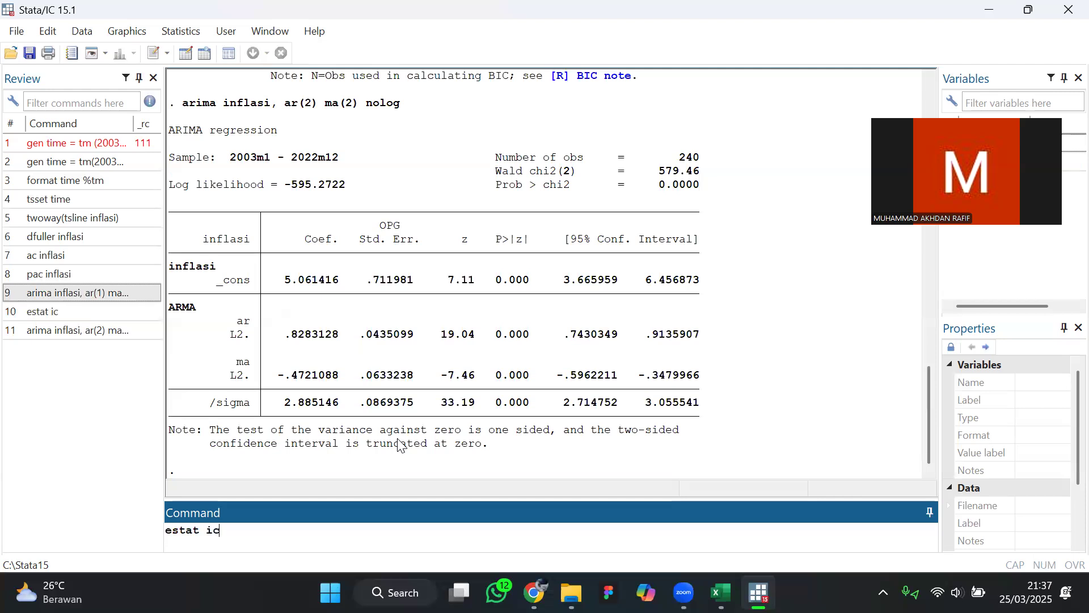
key(Return)
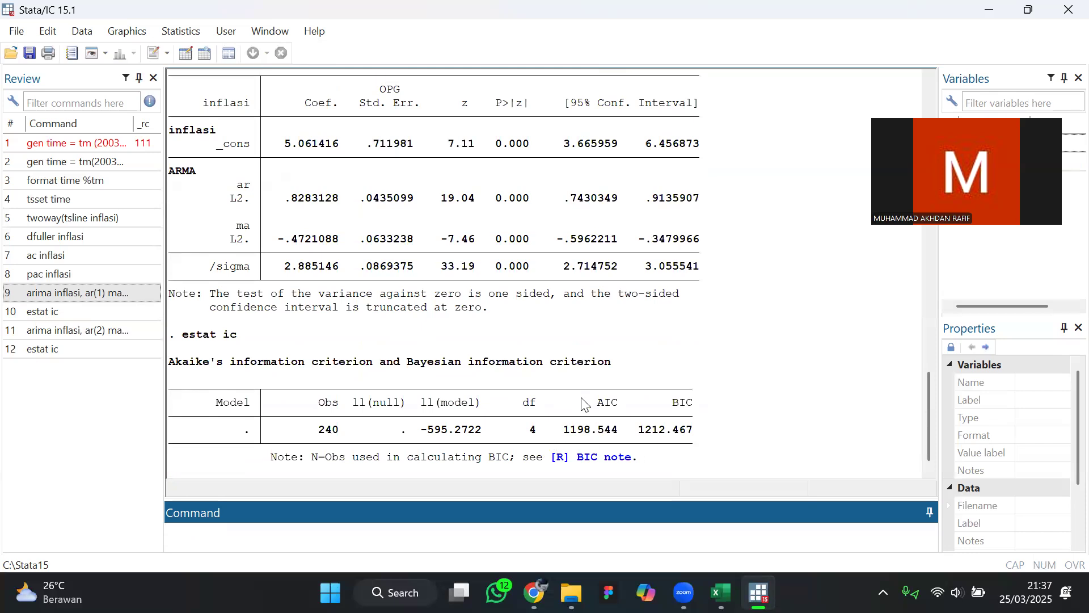
Compare the AIC and BIC of the ar(1) ma(1) and ar(2) ma(2) models in the results output
scroll(584, 404, up, 4)
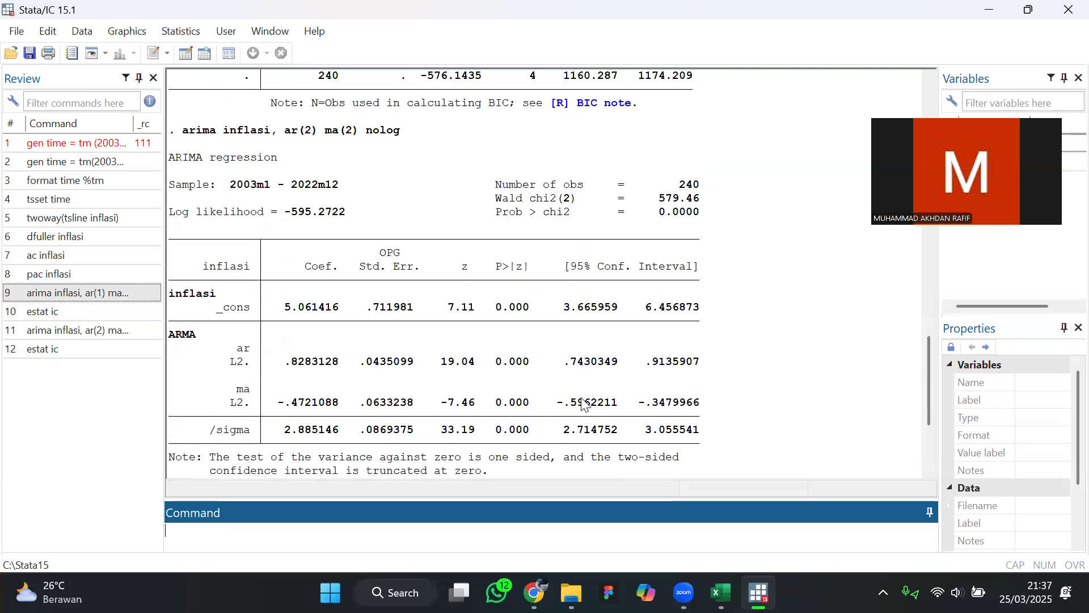
scroll(585, 404, down, 4)
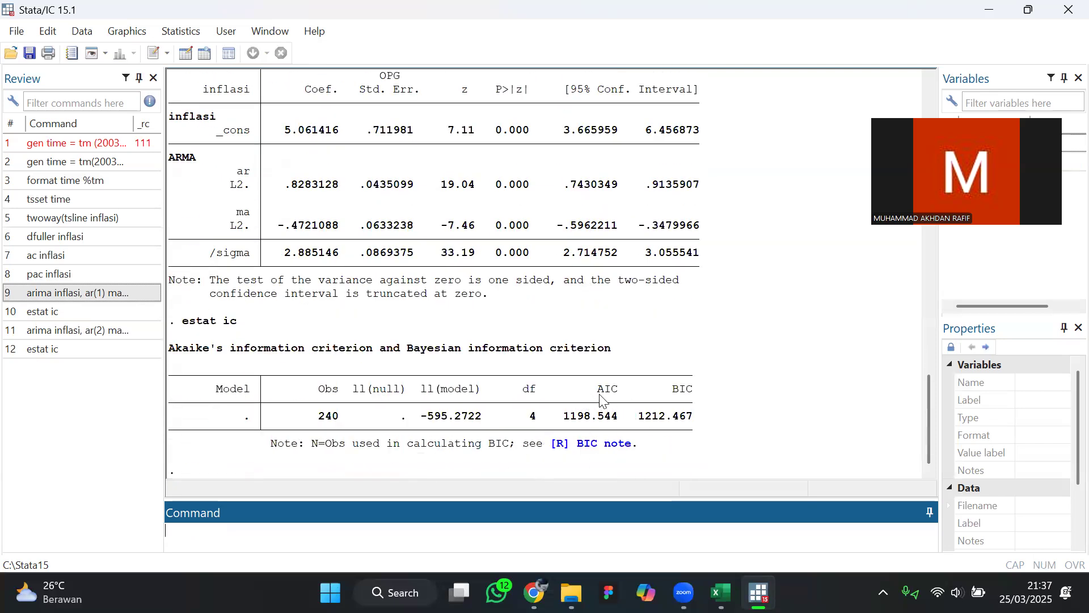
scroll(569, 299, up, 15)
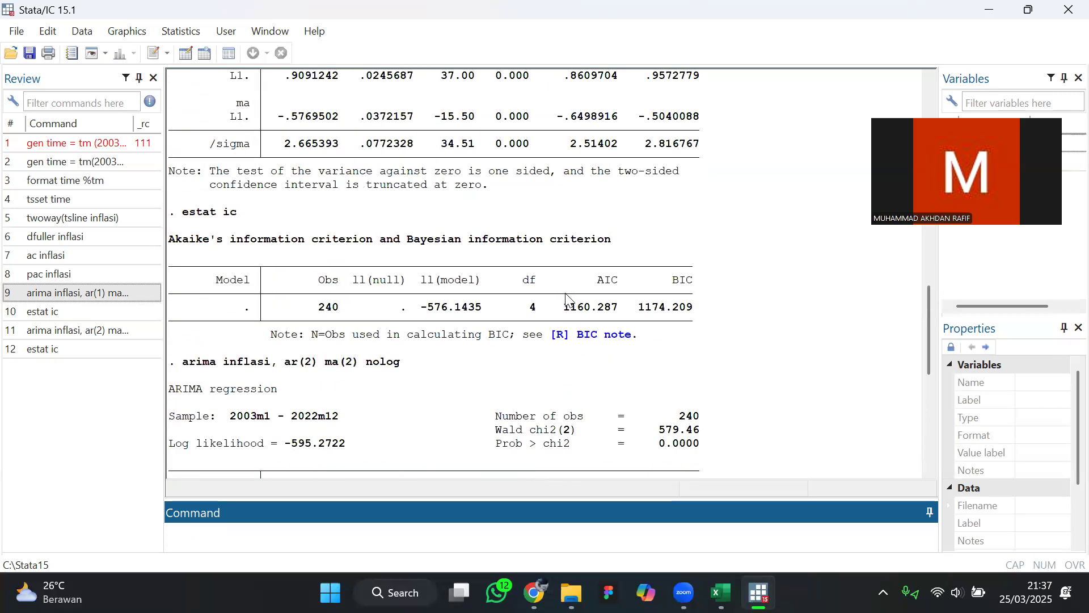
scroll(569, 299, down, 15)
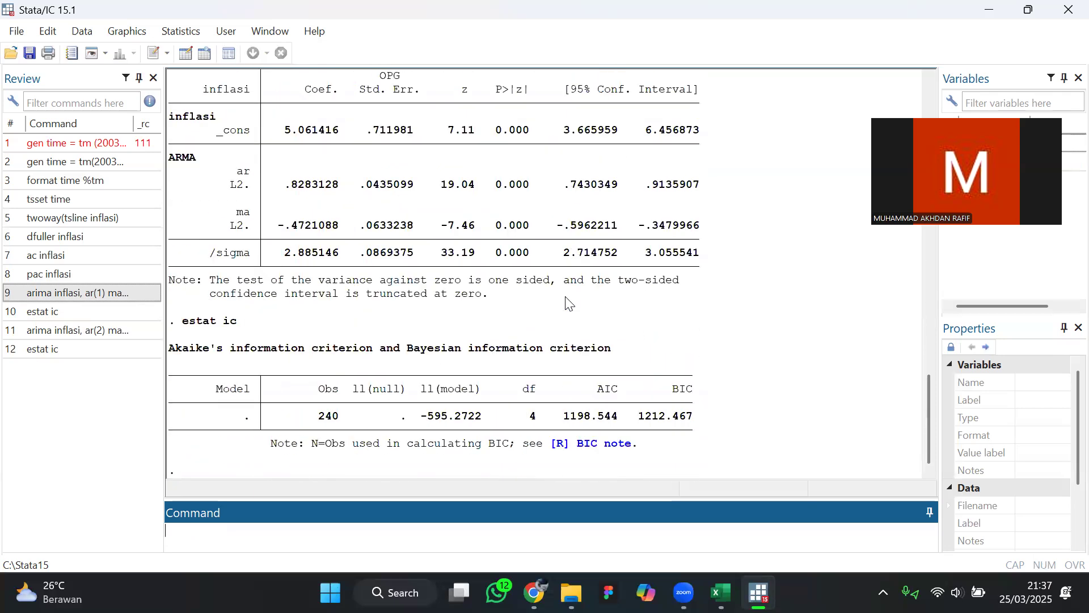
scroll(569, 420, up, 20)
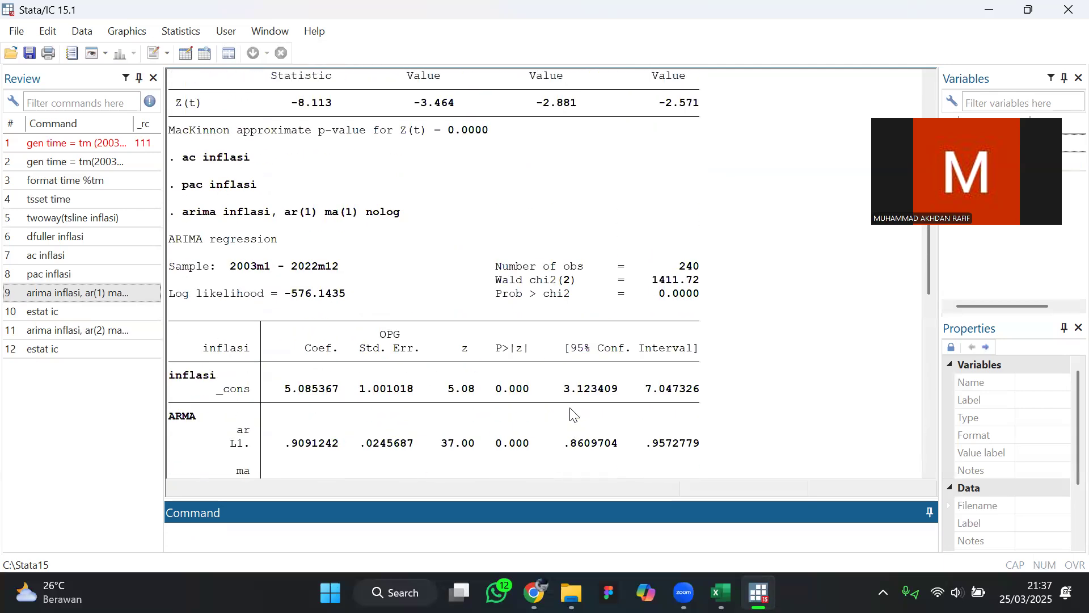
scroll(572, 415, up, 5)
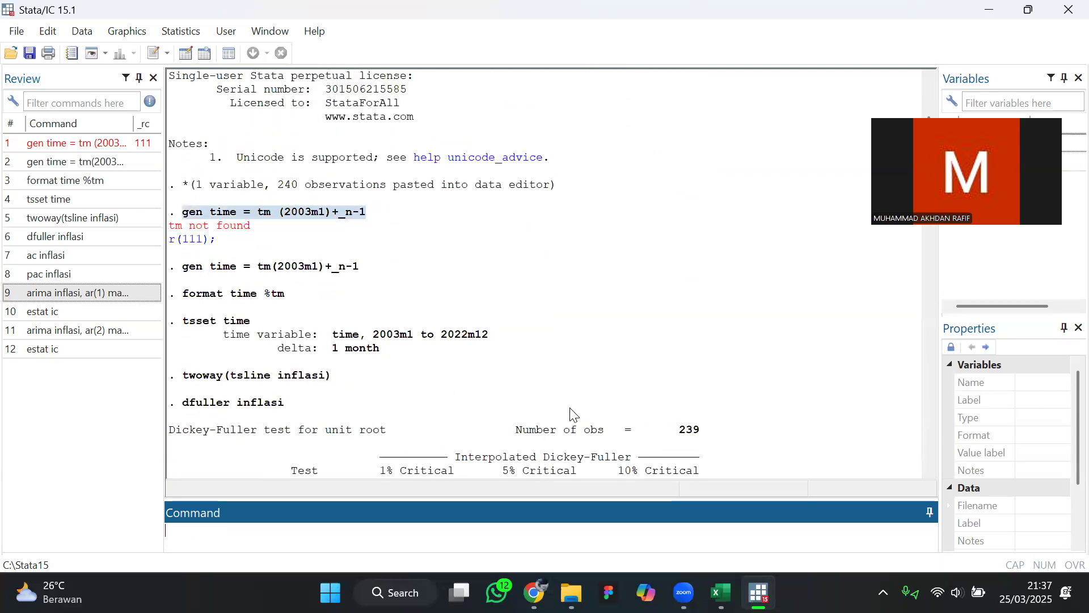
scroll(572, 414, down, 9)
scroll(572, 414, down, 8)
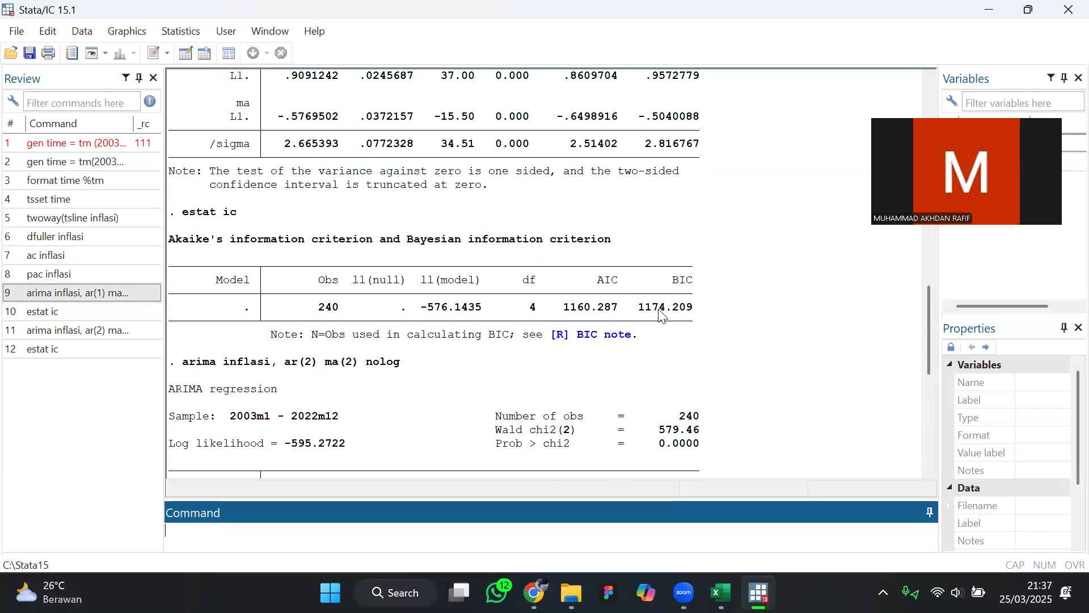
scroll(582, 312, down, 4)
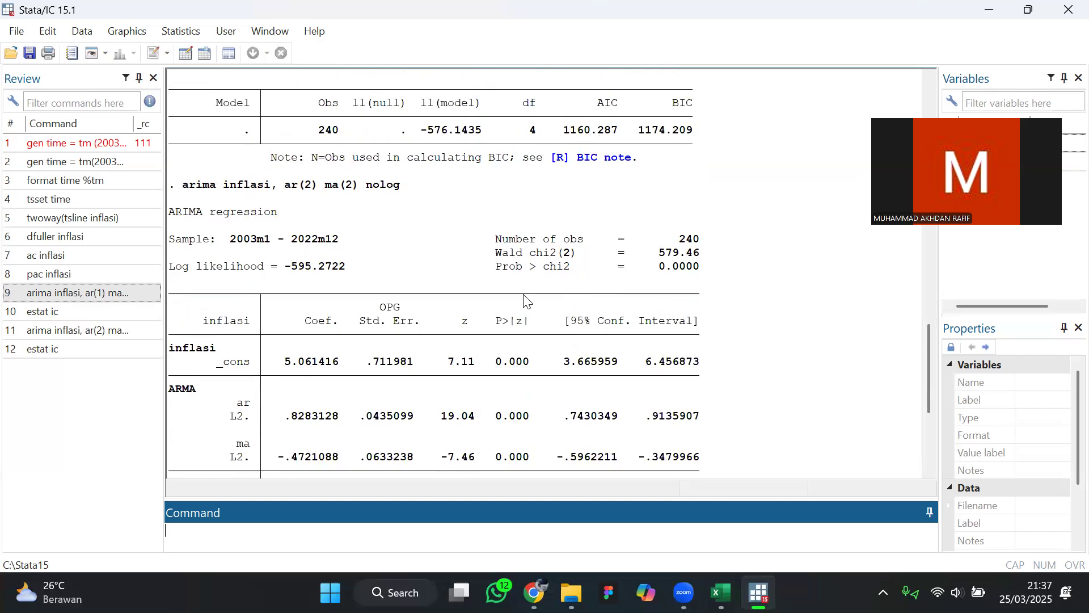
scroll(527, 302, down, 5)
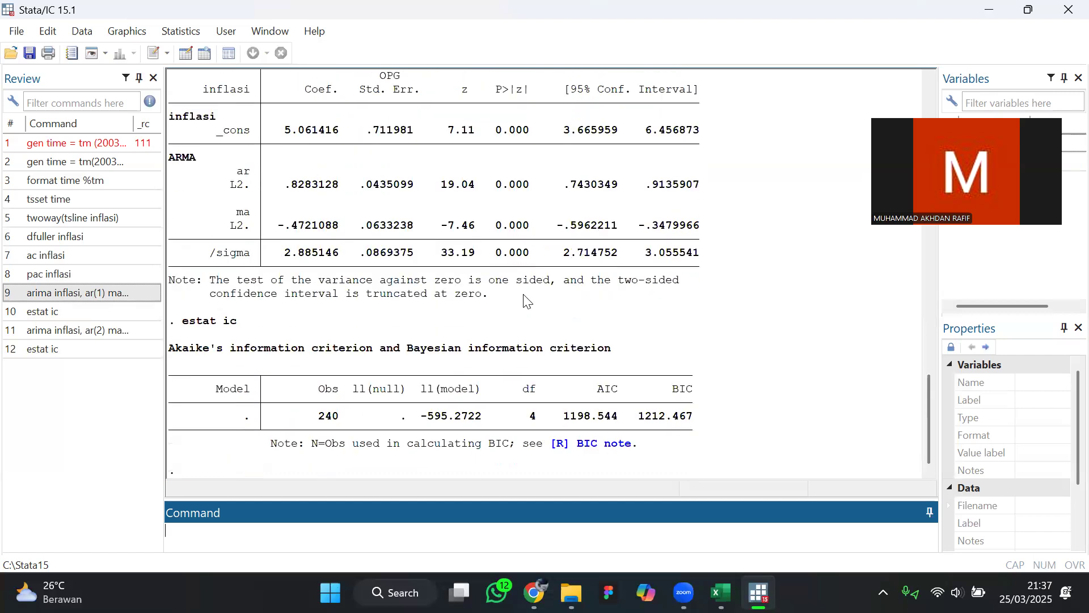
Reuse the ar(2) ma(2) command to estimate arima inflasi, ar(3) ma(3) nolog
click(81, 335)
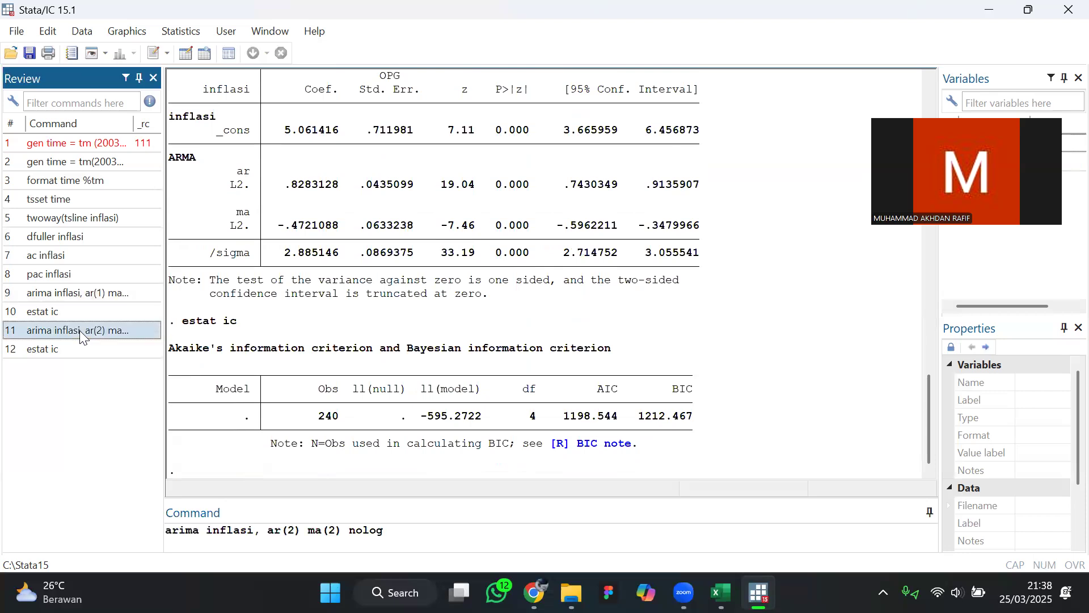
click(296, 532)
key(BackSpace)
text(3)
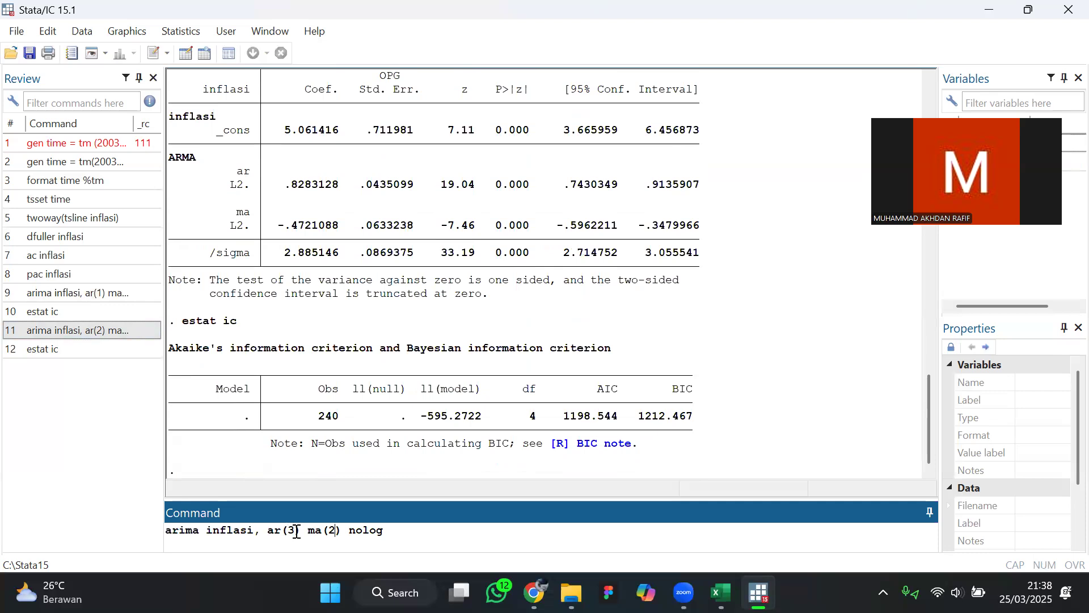
key(BackSpace)
text(3)
key(Return)
Compute the AIC and BIC of the ar(3) ma(3) model with estat ic
text(es)
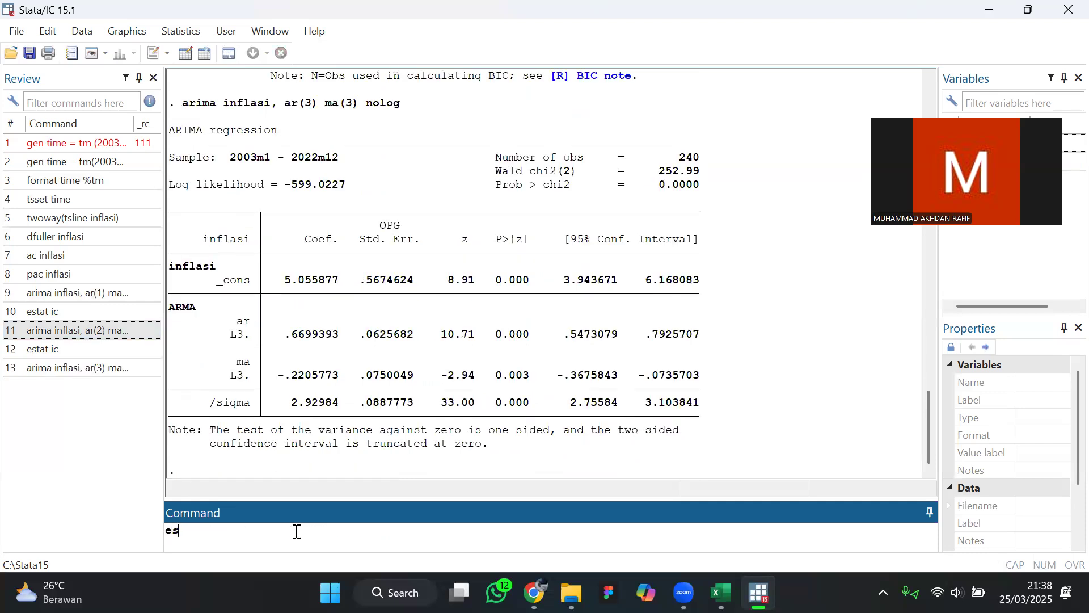
text(tat io)
key(Return)
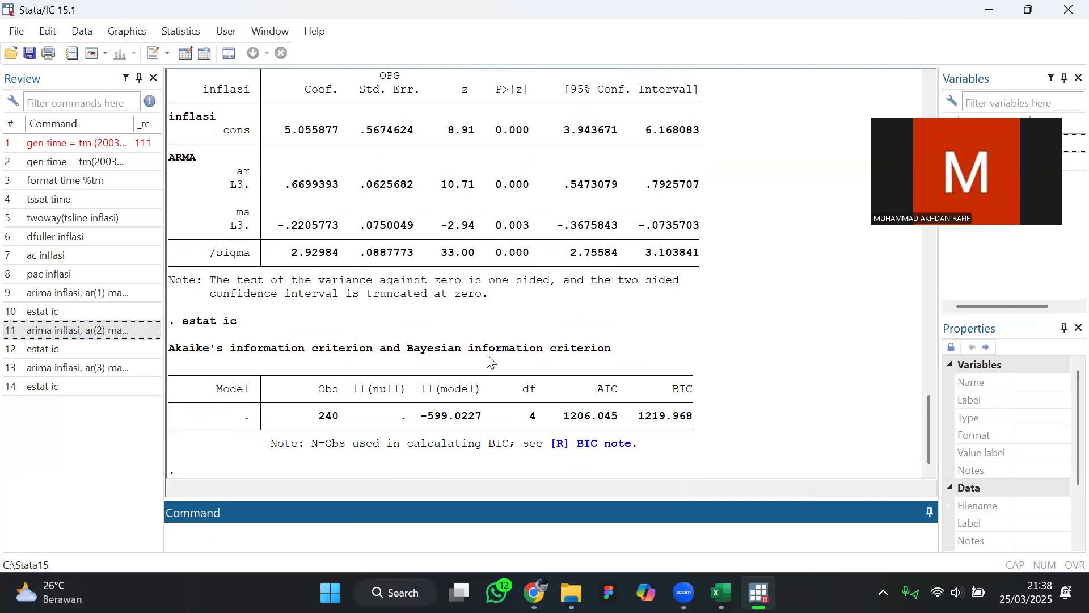
Compare the AIC and BIC of the ar(1) ma(1), ar(2) ma(2) and ar(3) ma(3) models in the results output
scroll(491, 361, up, 15)
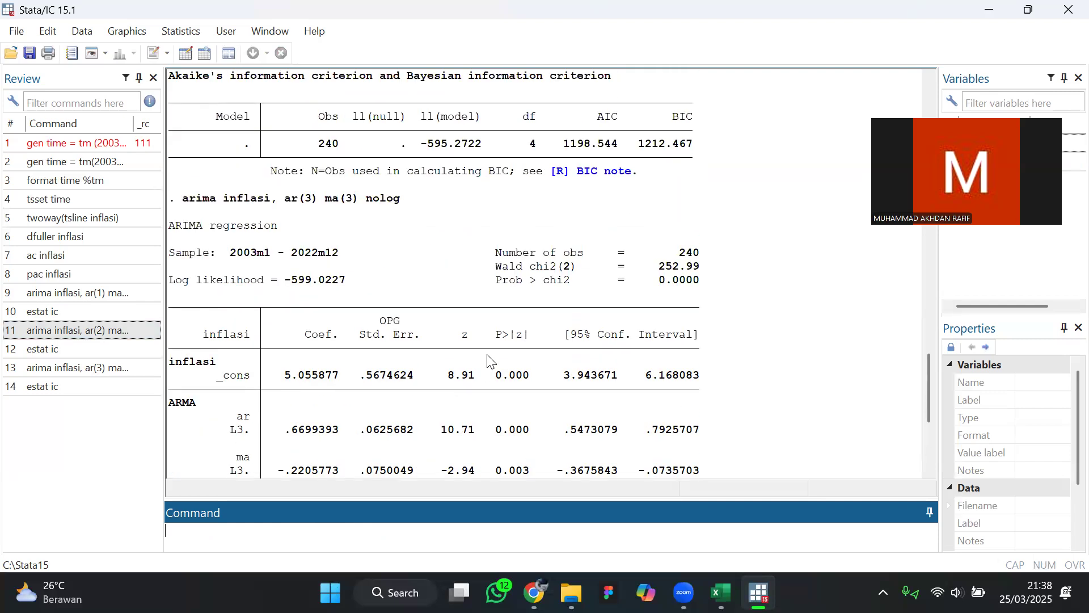
scroll(491, 361, up, 20)
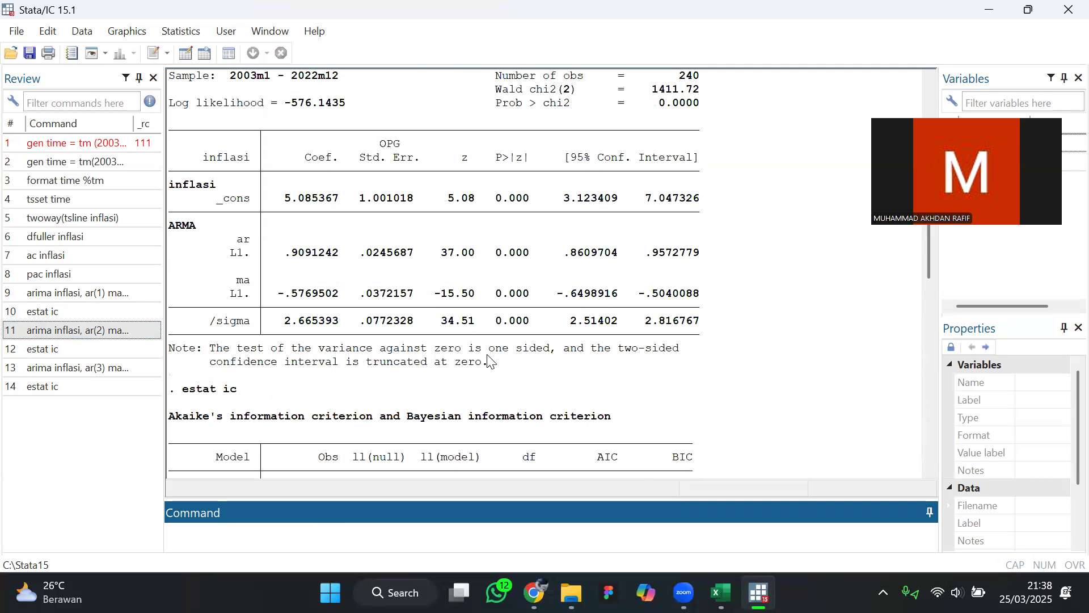
scroll(488, 361, down, 4)
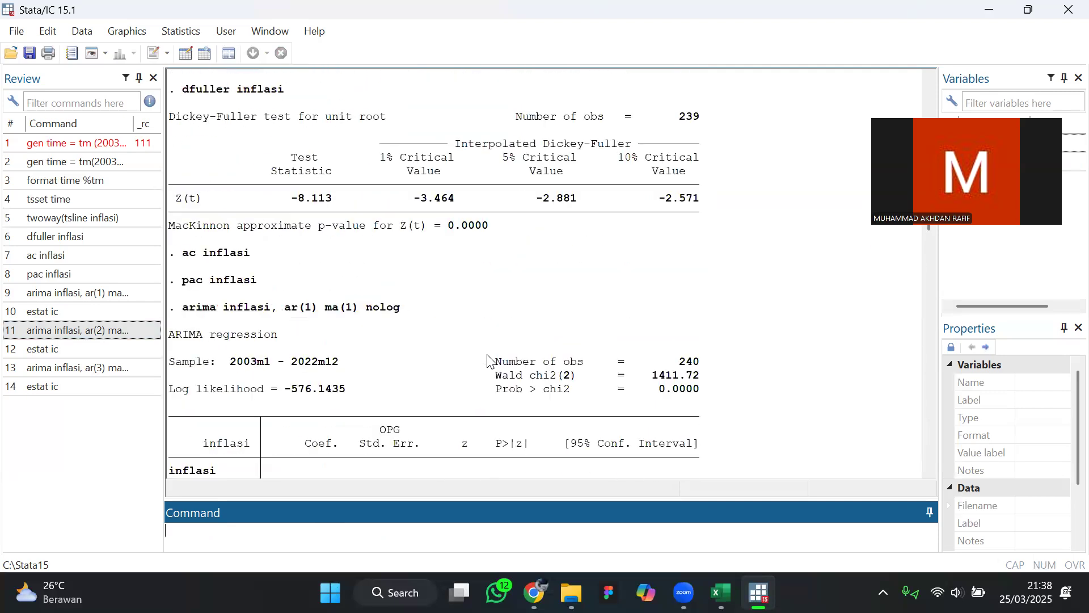
scroll(488, 361, down, 1)
scroll(490, 362, up, 10)
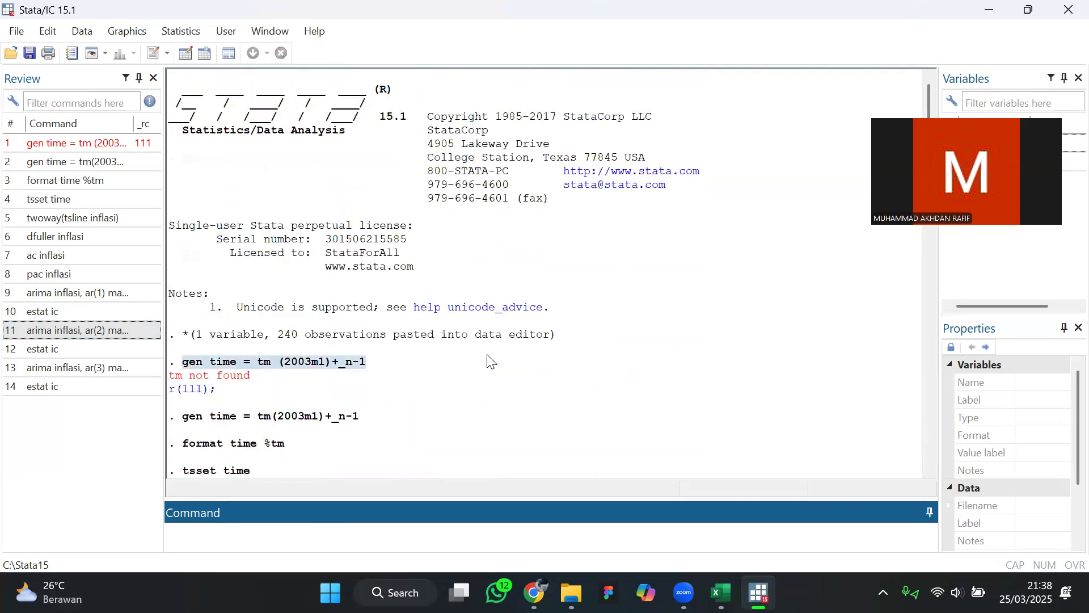
scroll(492, 361, down, 20)
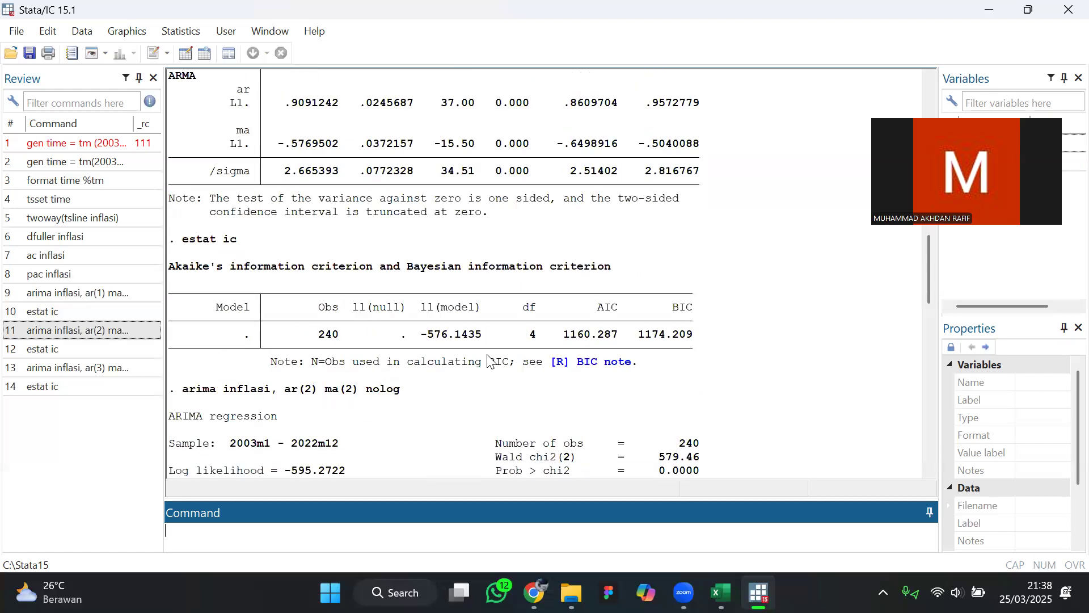
scroll(558, 348, down, 8)
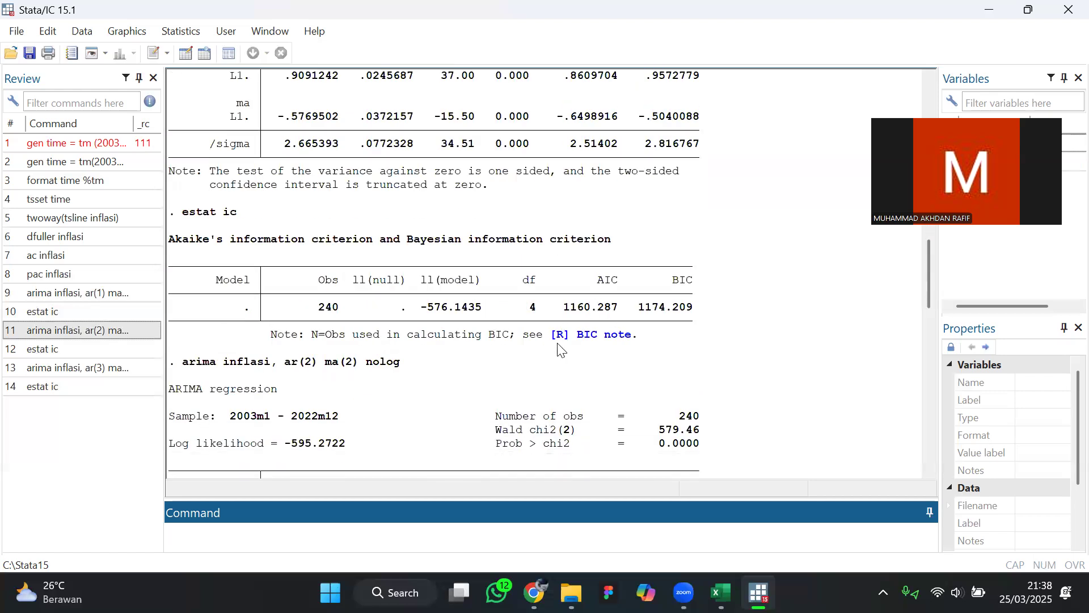
scroll(559, 348, down, 15)
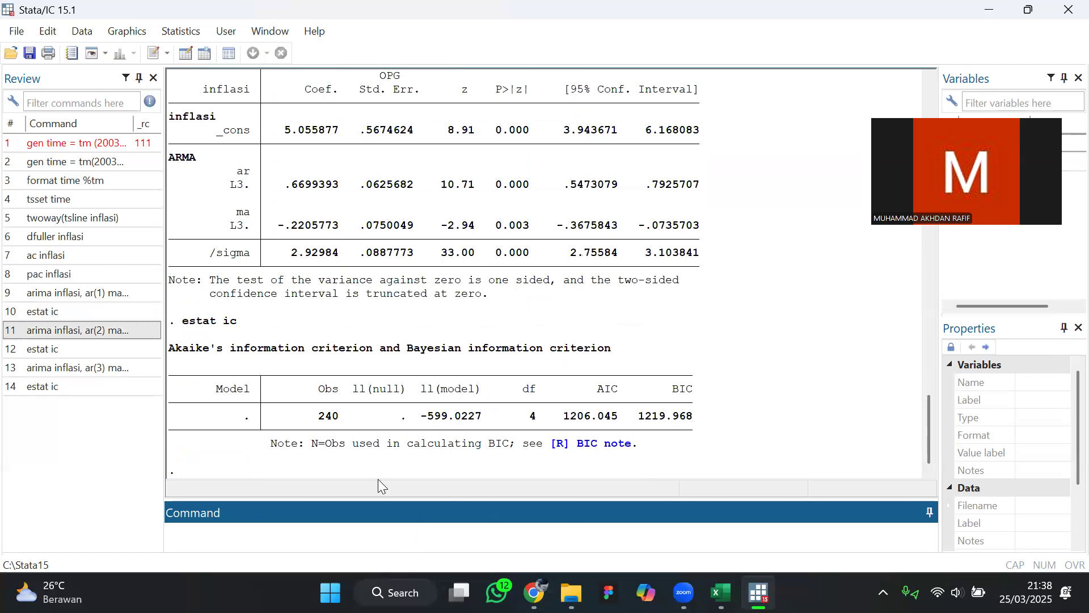
Store the model residuals in a new variable with the command predict res, residual
text(predicy)
key(BackSpace)
text(t res, residual)
key(Return)
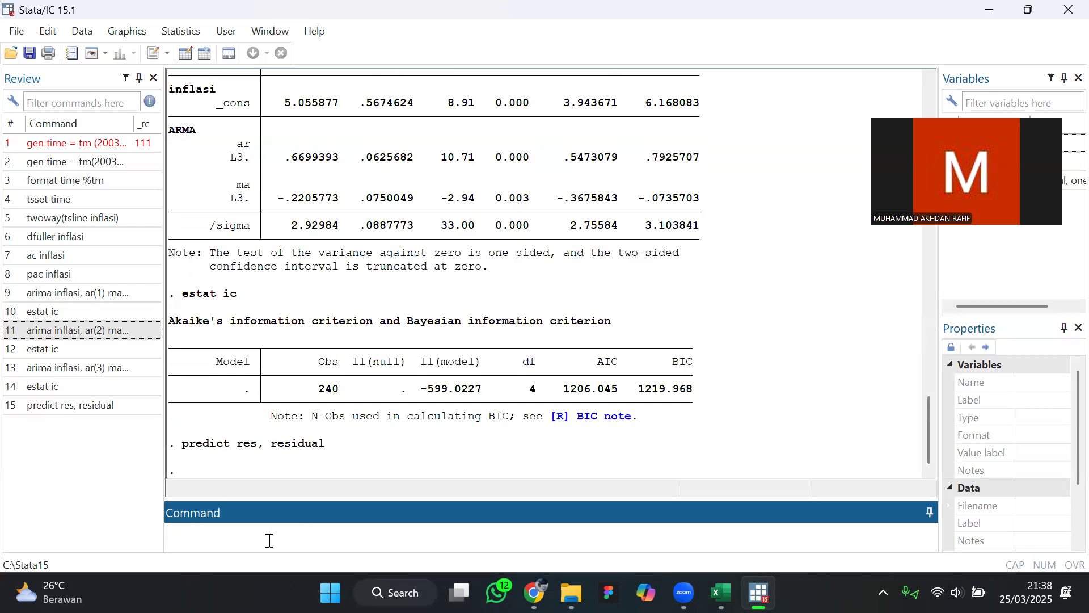
Inspect the values of the res variable in the Data Editor and close it again
click(190, 52)
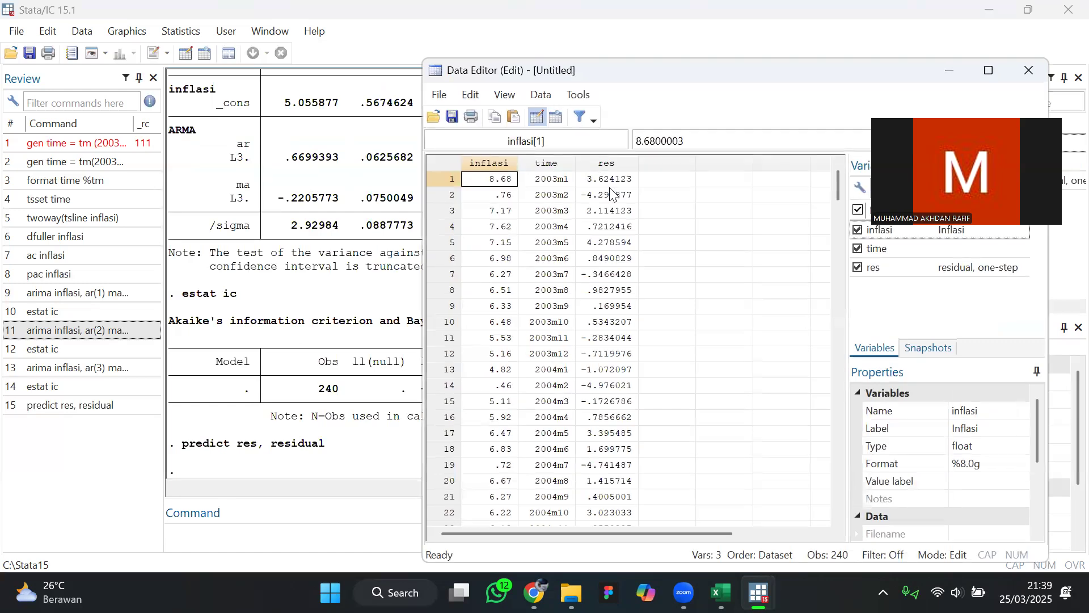
scroll(629, 459, down, 8)
scroll(630, 459, down, 4)
click(1019, 80)
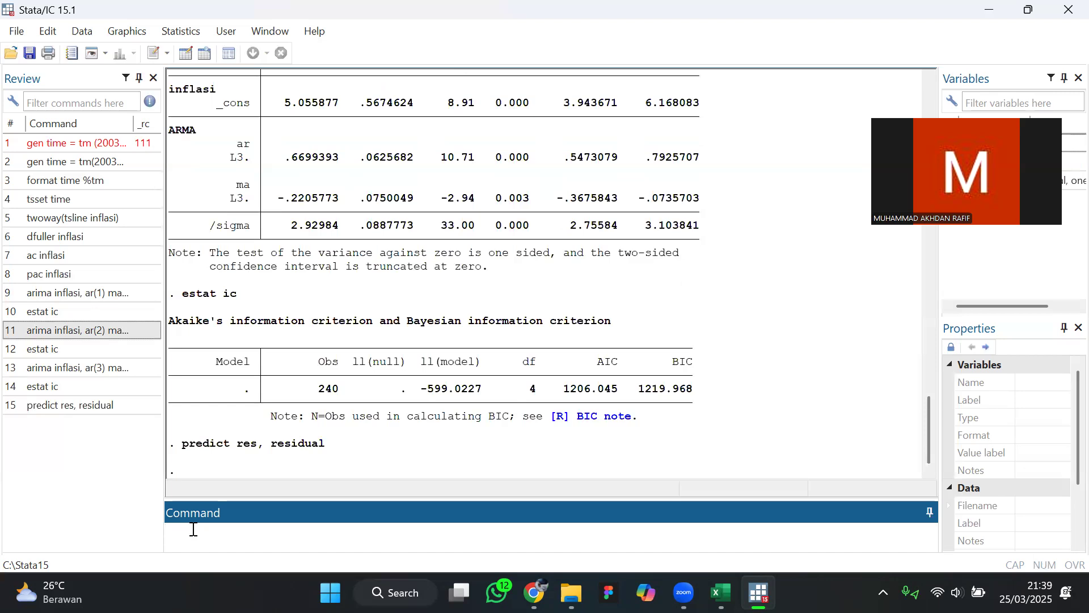
Regress the residuals on a constant with regress res and test them for ARCH effects with estat archlm
text(regress res)
key(Return)
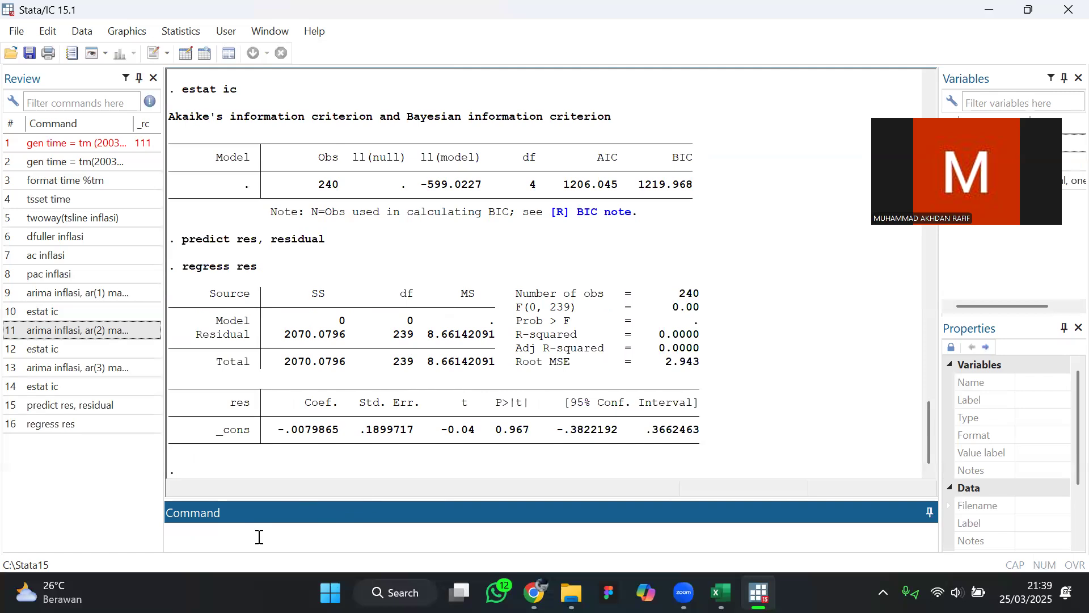
text(estat archlm)
key(Return)
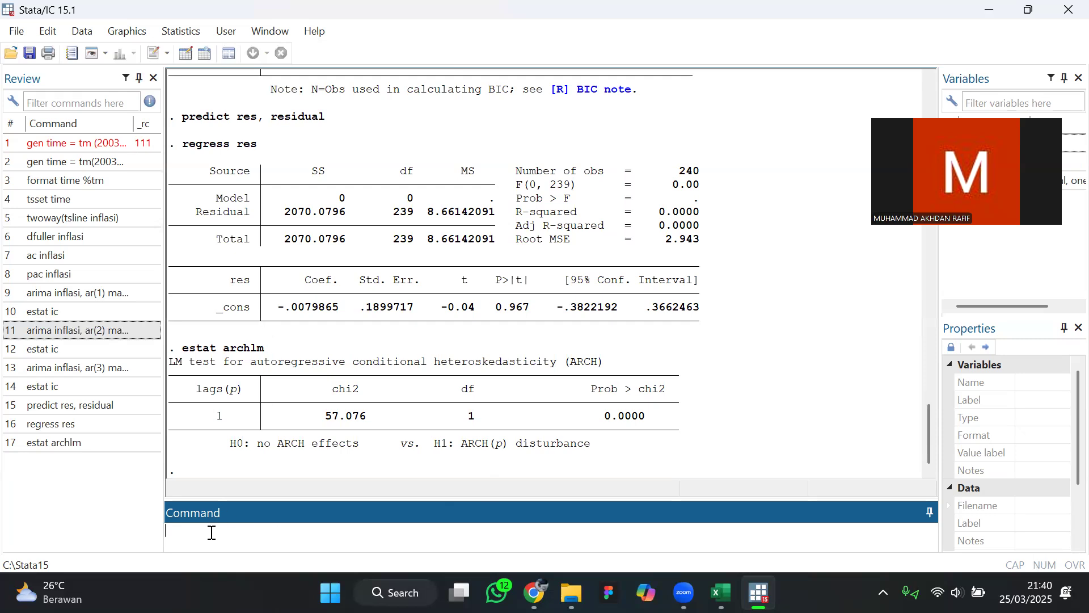
Start an ARCH and GARCH model specification with autoregressive order 1 and moving-average order 1
click(181, 31)
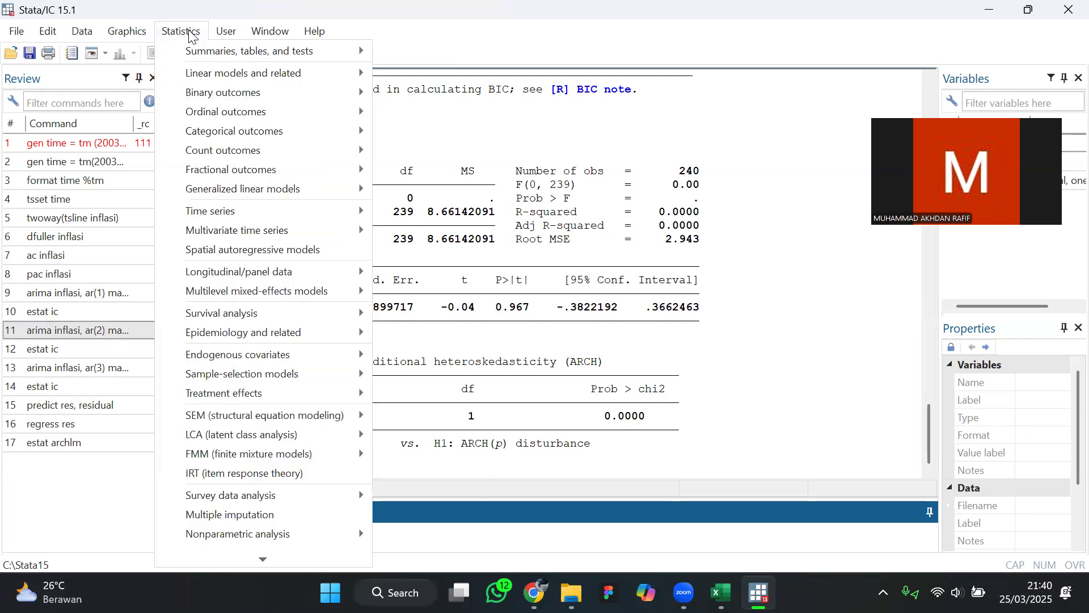
mouse_move(233, 211)
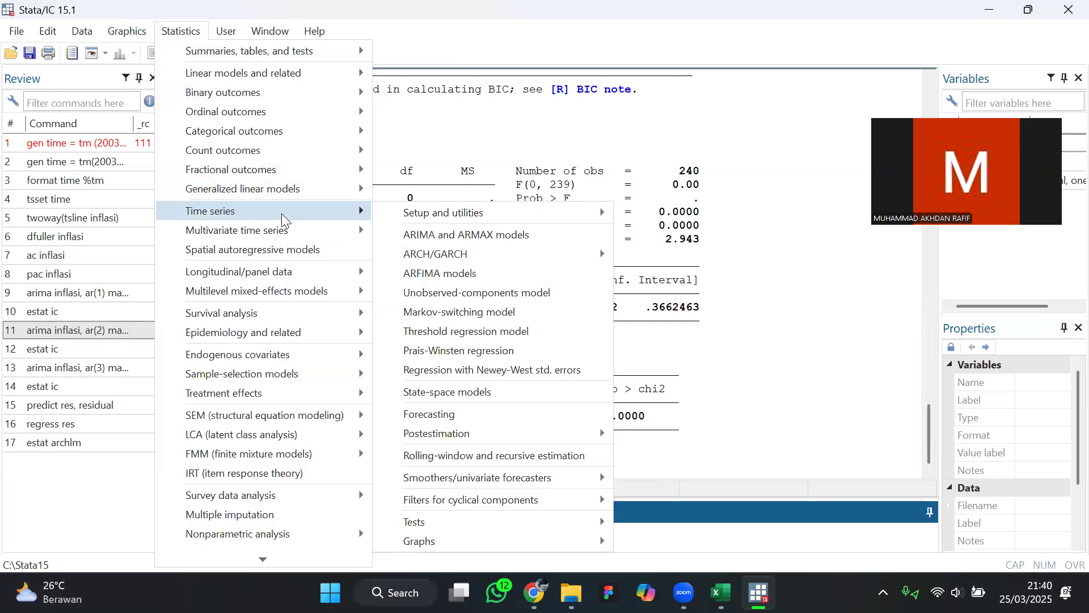
mouse_move(464, 249)
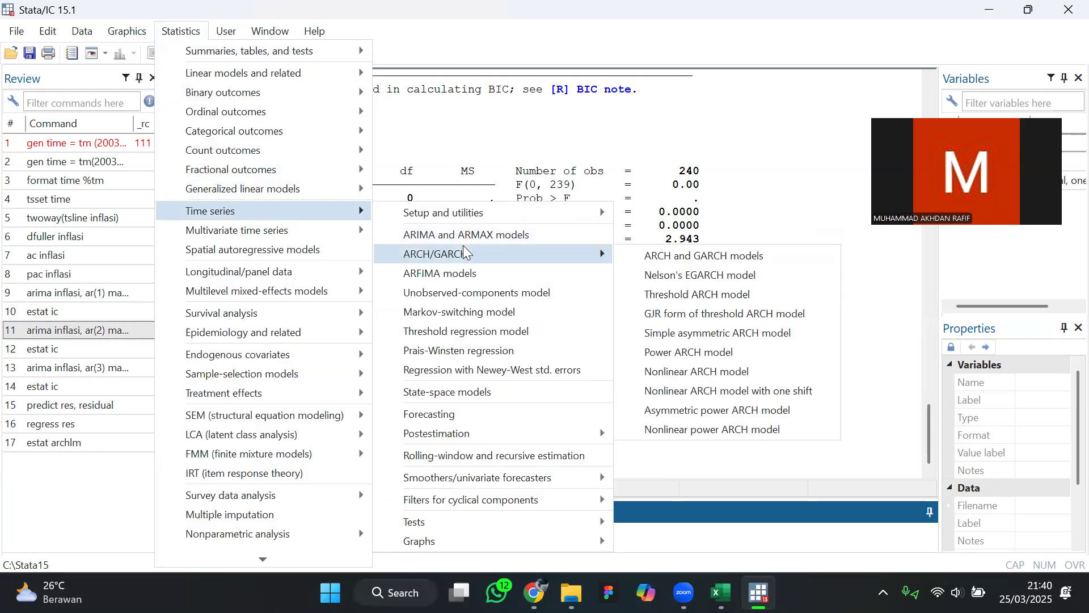
click(690, 257)
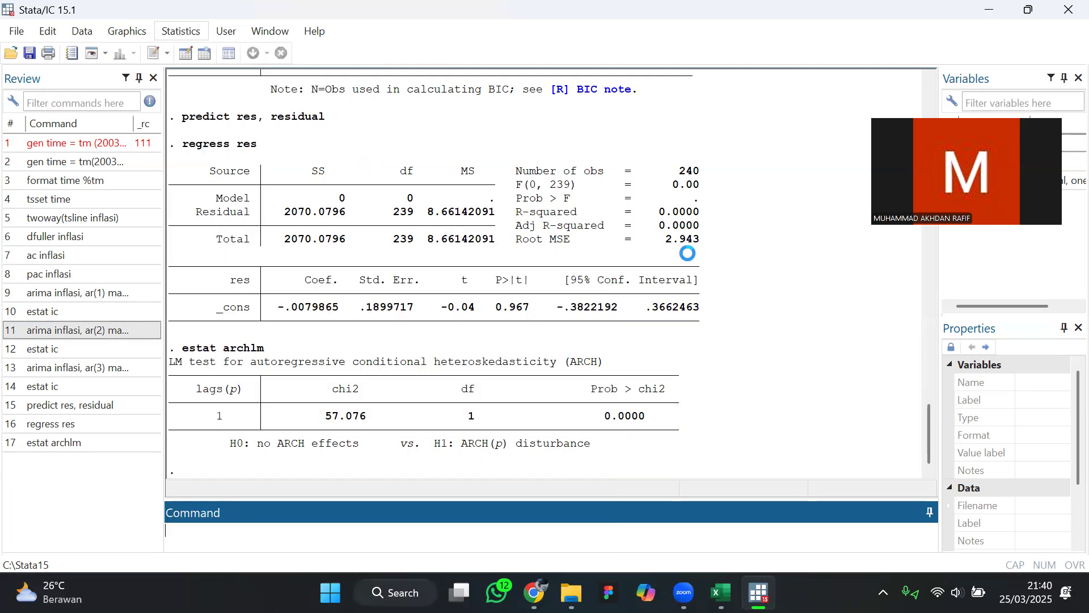
click(461, 210)
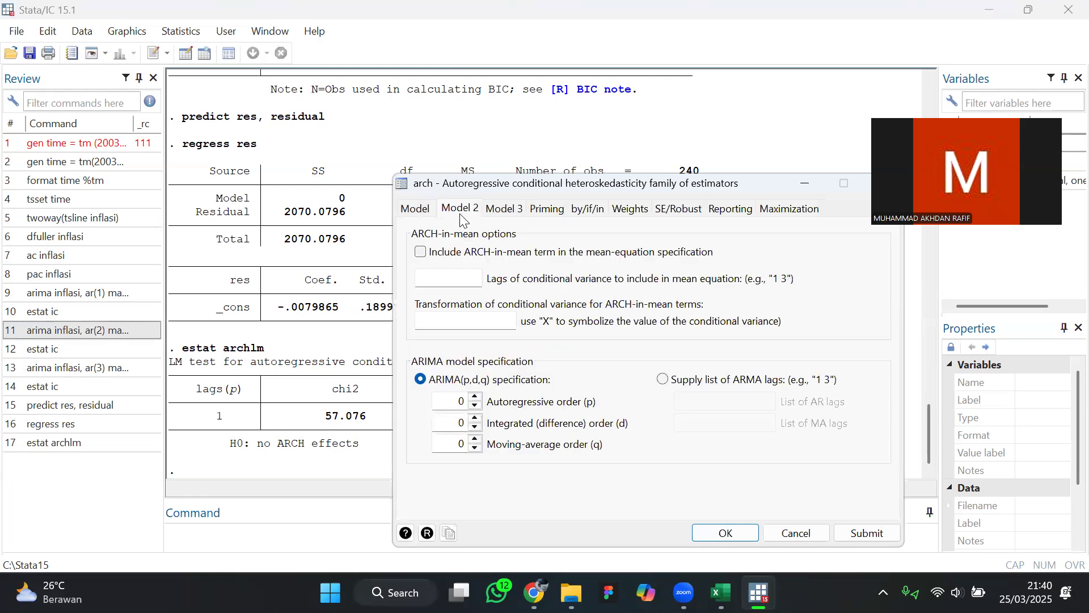
click(475, 399)
click(475, 440)
click(418, 212)
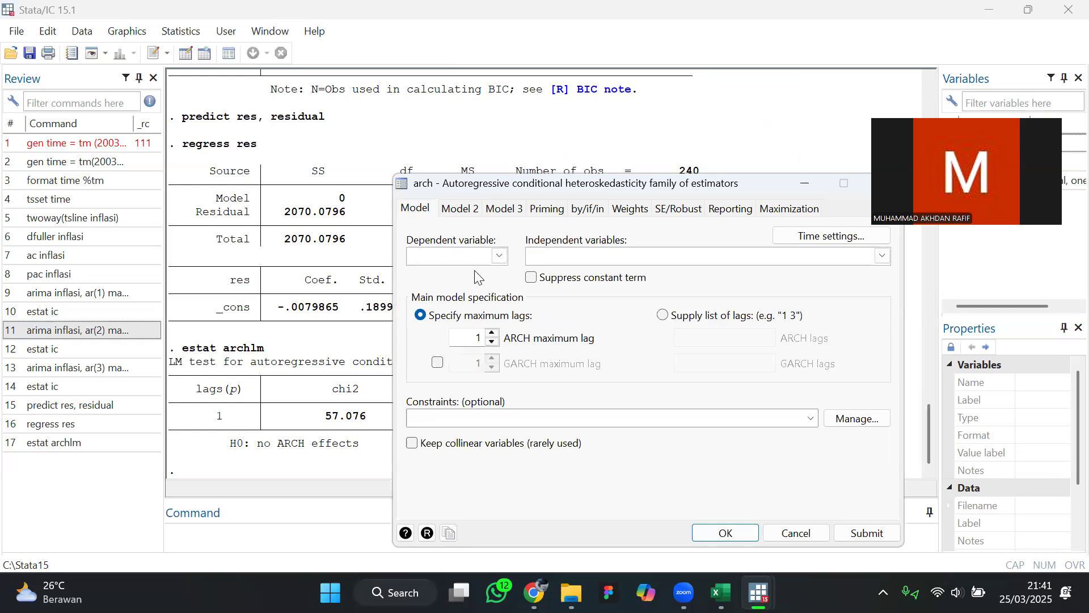
Choose inflasi as the ARCH model's dependent variable and estimate the model with an ARCH maximum lag of 1
click(499, 257)
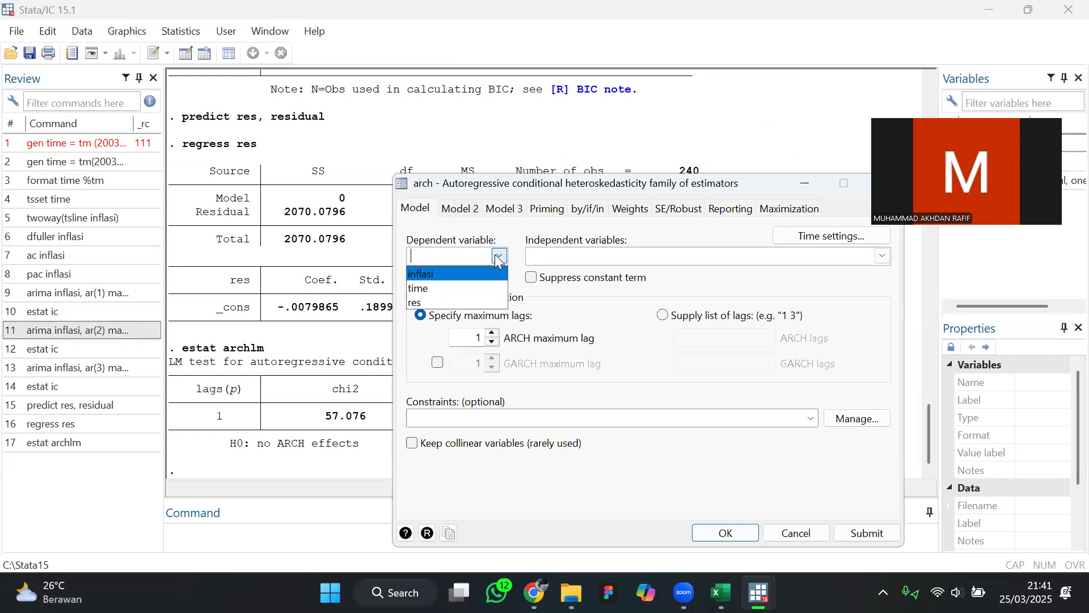
click(442, 263)
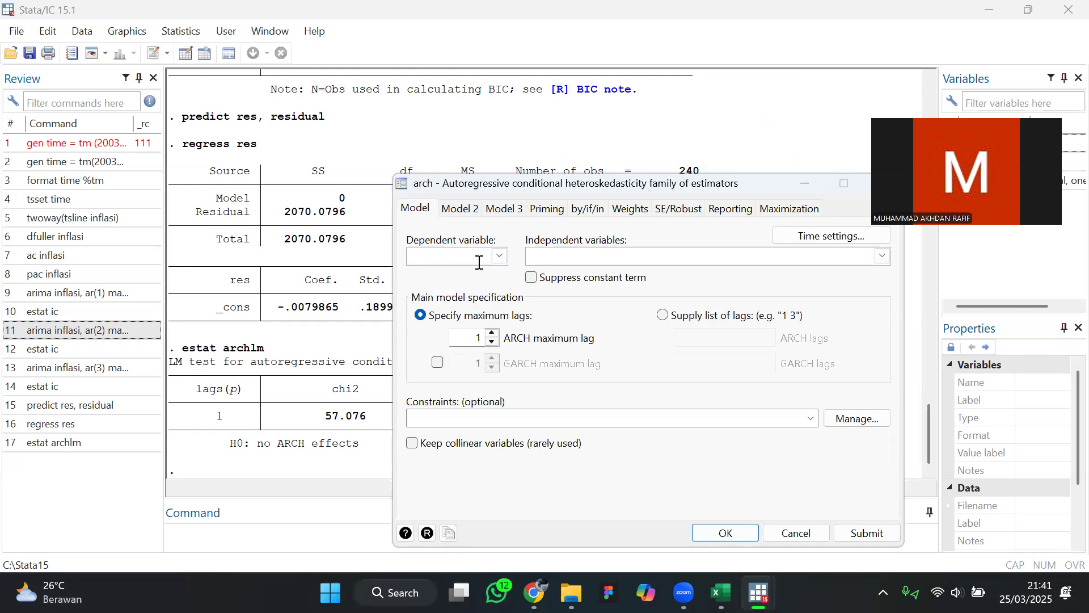
click(499, 257)
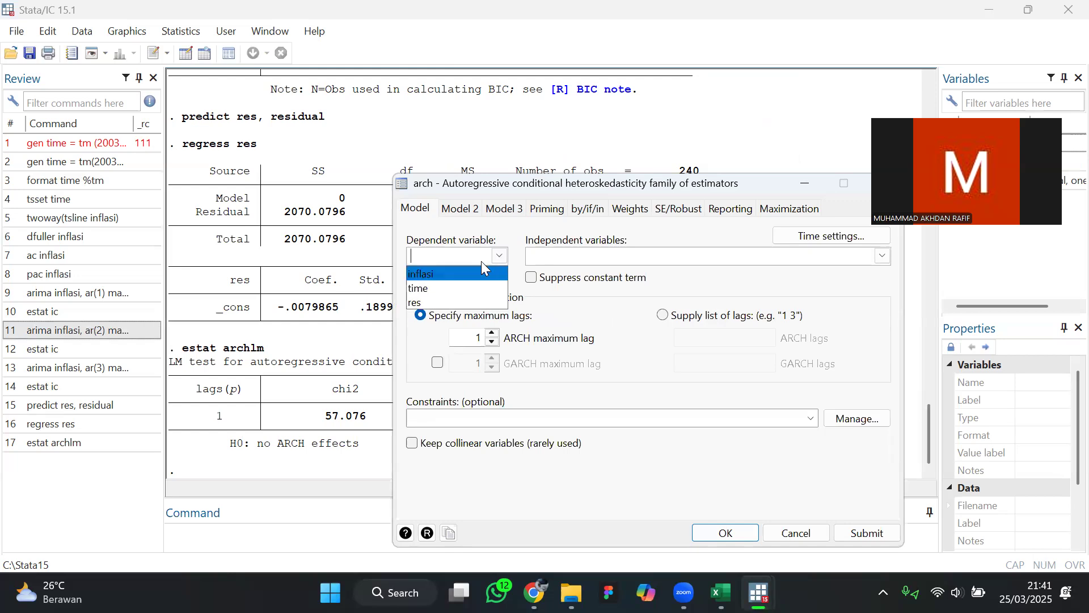
click(447, 271)
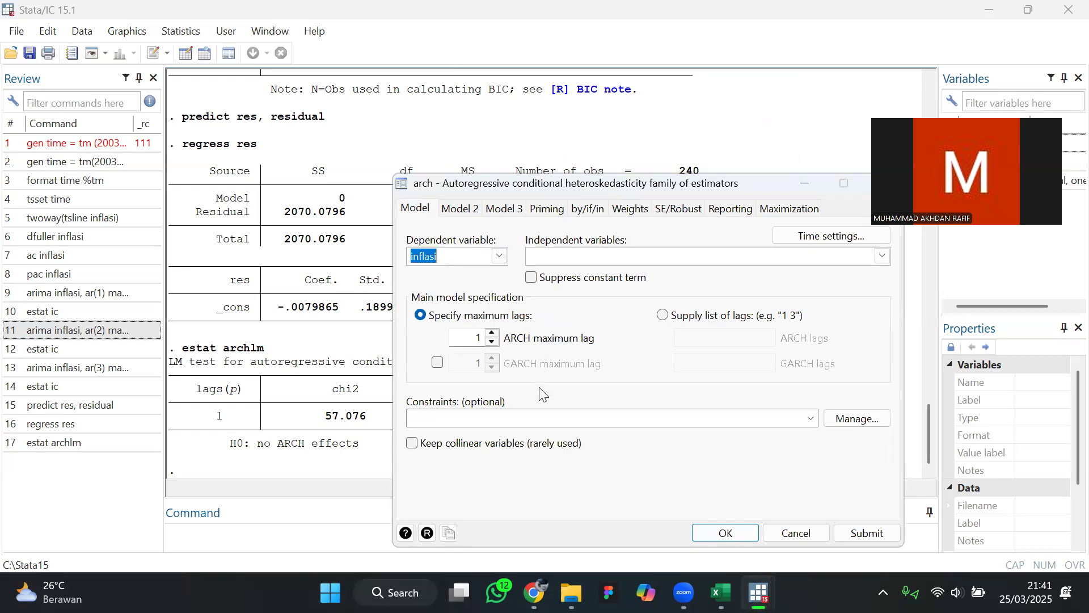
click(717, 534)
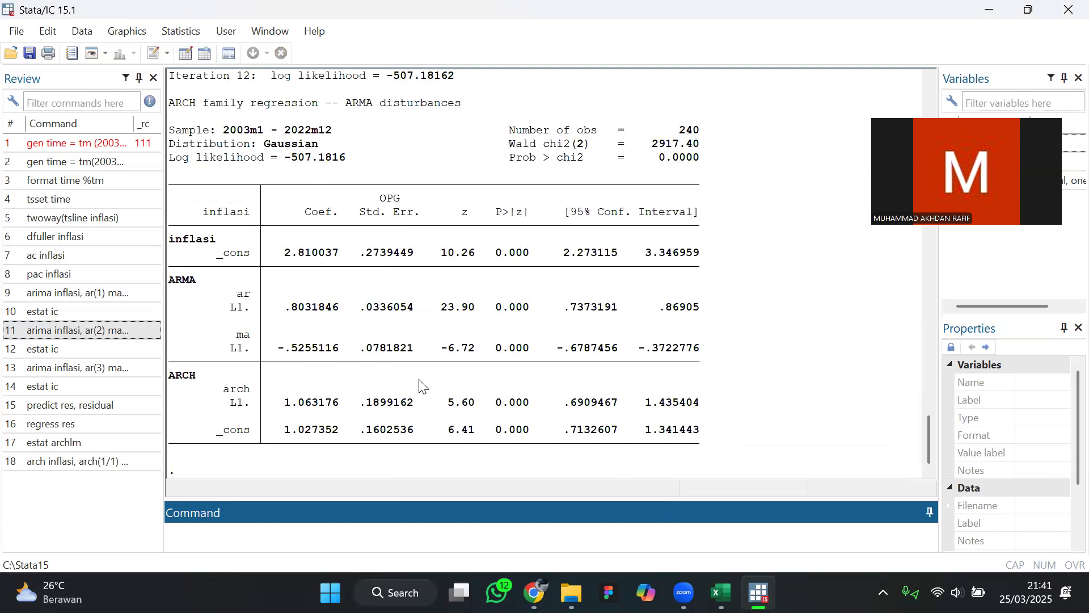
Review the ARCH model's coefficients and compute its AIC and BIC with estat ic
scroll(339, 253, up, 1)
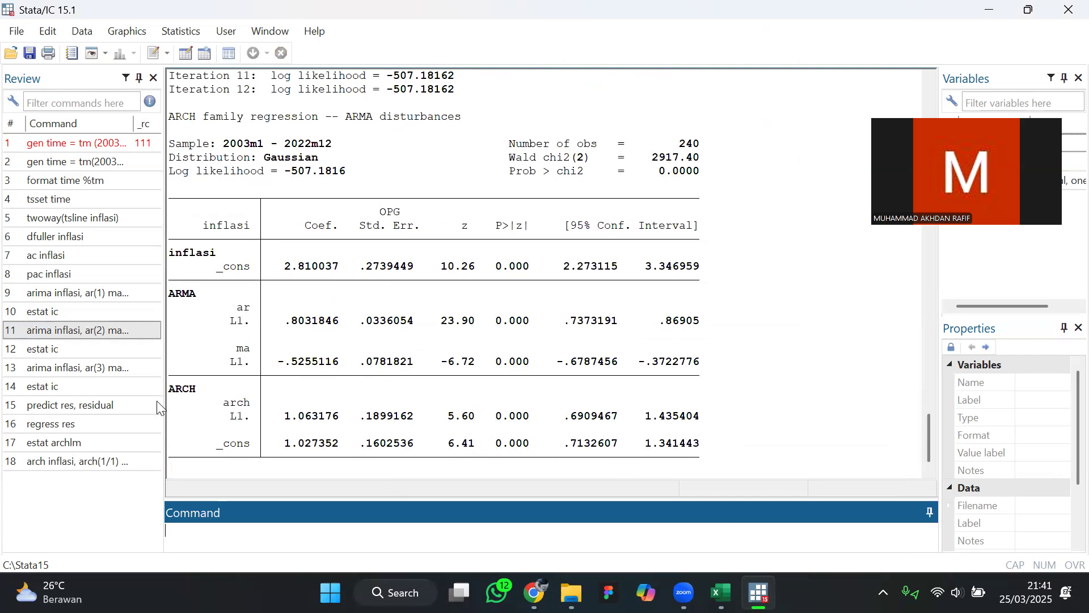
scroll(464, 181, down, 1)
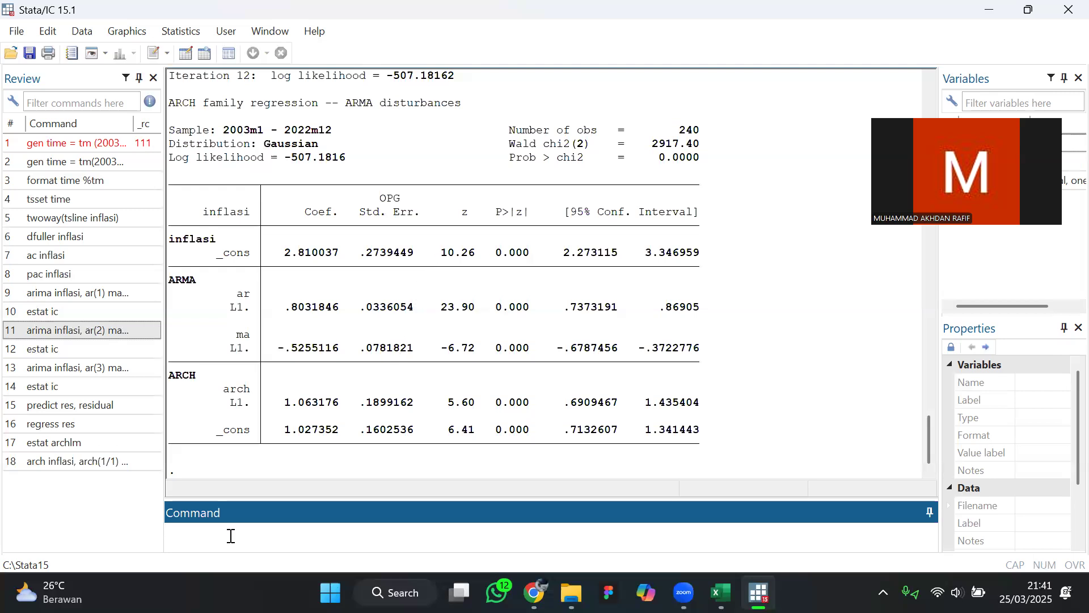
text(estat ic)
key(Return)
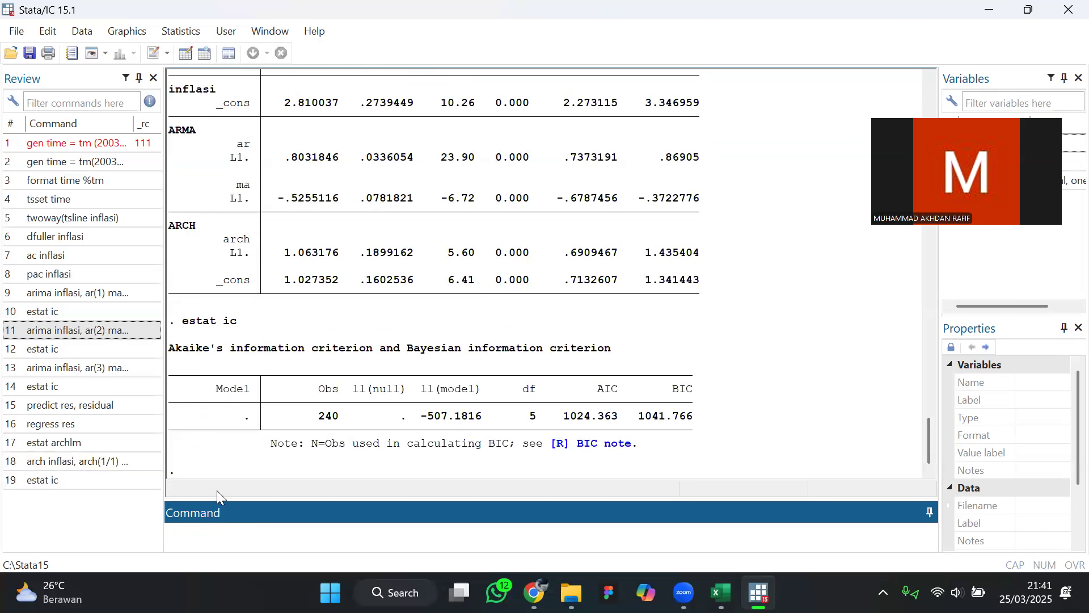
Try to rerun the earlier ARCH command, edited to arch inflasi, arch(1 arima(1,0,1)
click(71, 501)
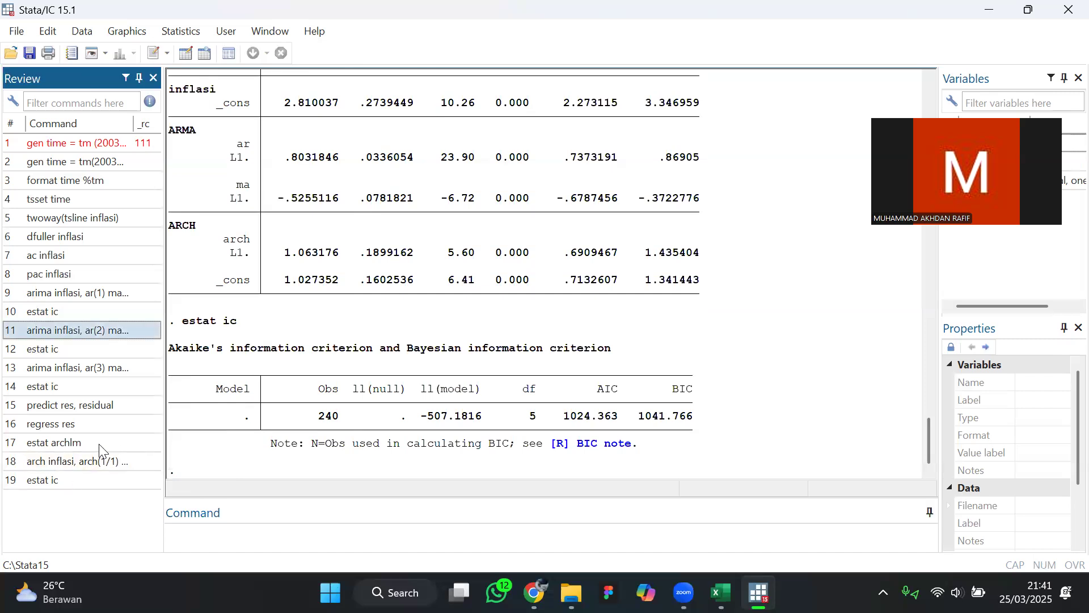
click(75, 465)
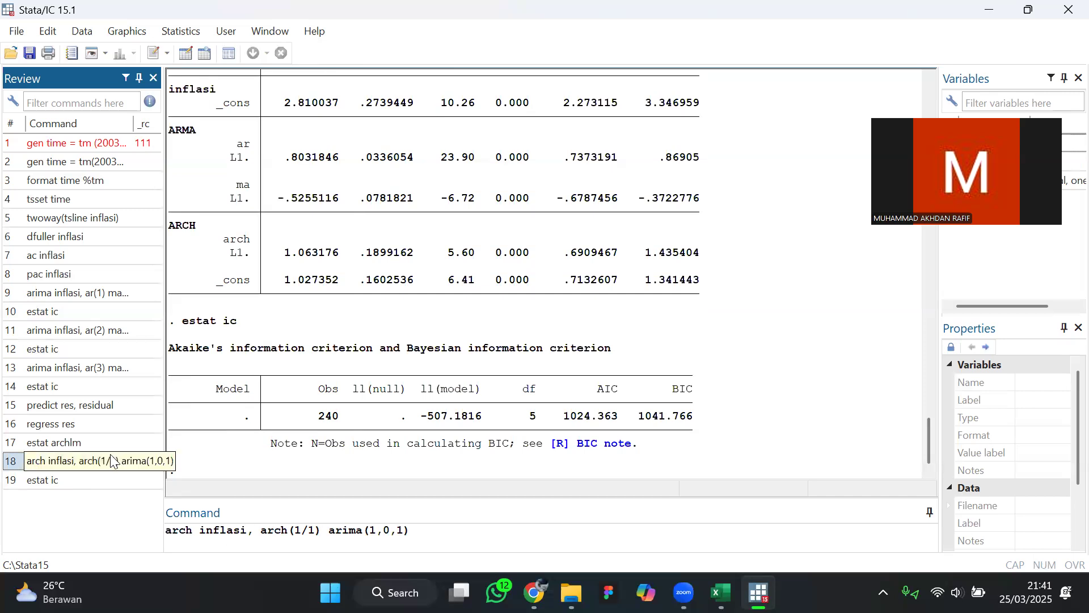
click(331, 533)
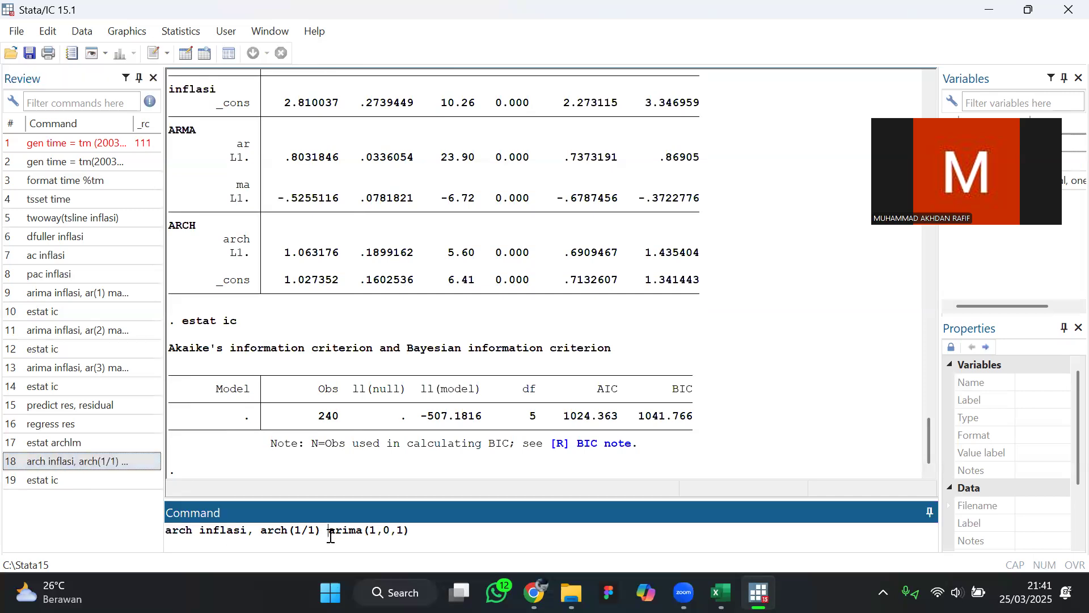
key(BackSpace)
key(BackSpace)
key(BackSpace)
key(Return)
key(Return)
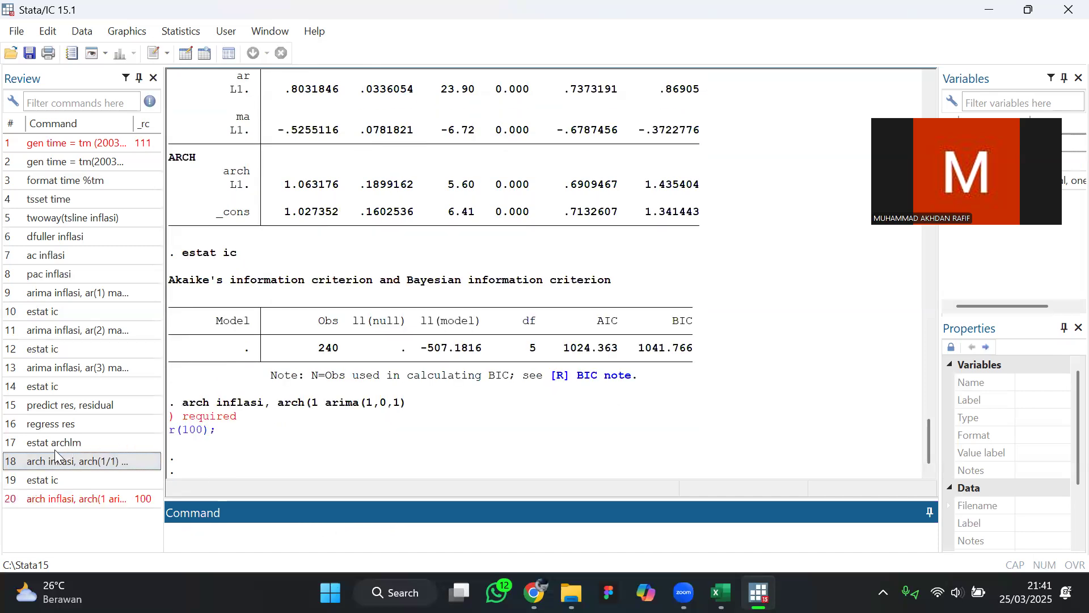
Estimate the GARCH model with arch inflasi, arch(1) garch(1) arima(1,0,1), and compute its AIC and BIC with estat ic
click(85, 500)
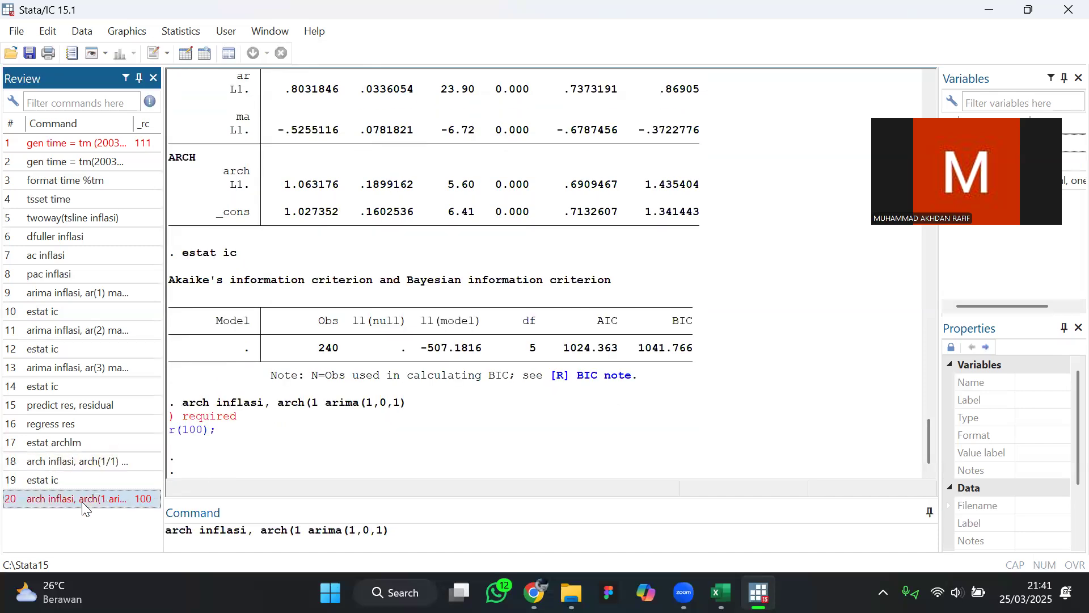
click(301, 534)
text() gar)
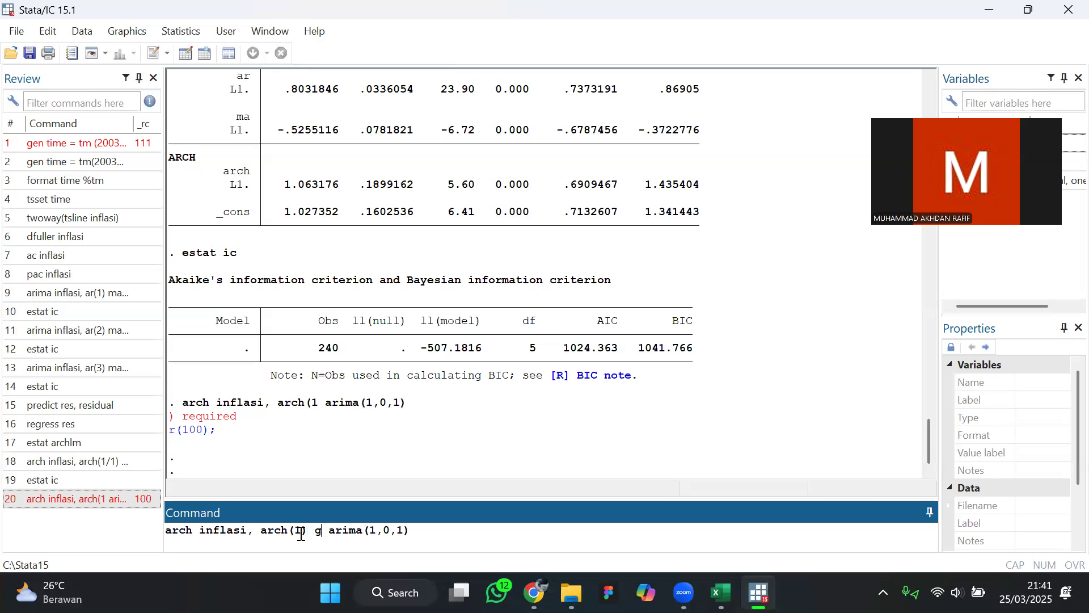
text(ch)
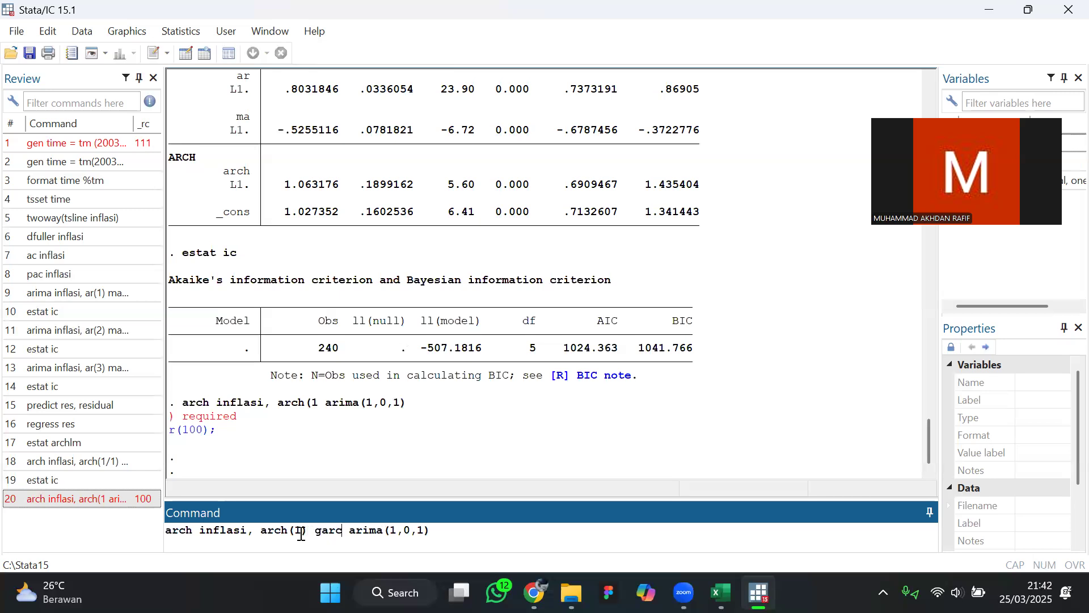
text((1`)
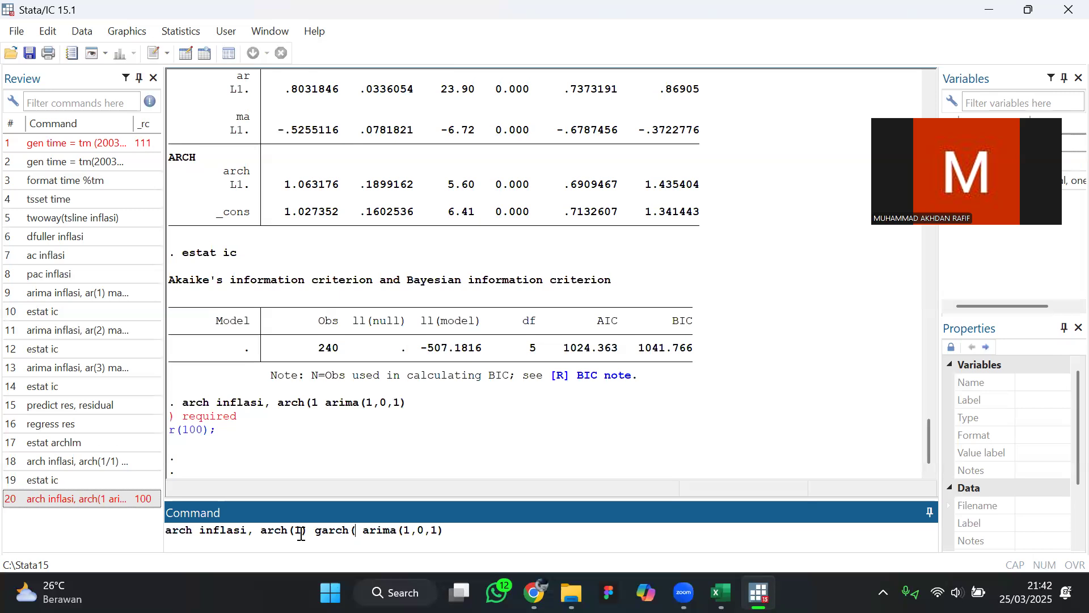
text())
key(BackSpace)
key(BackSpace)
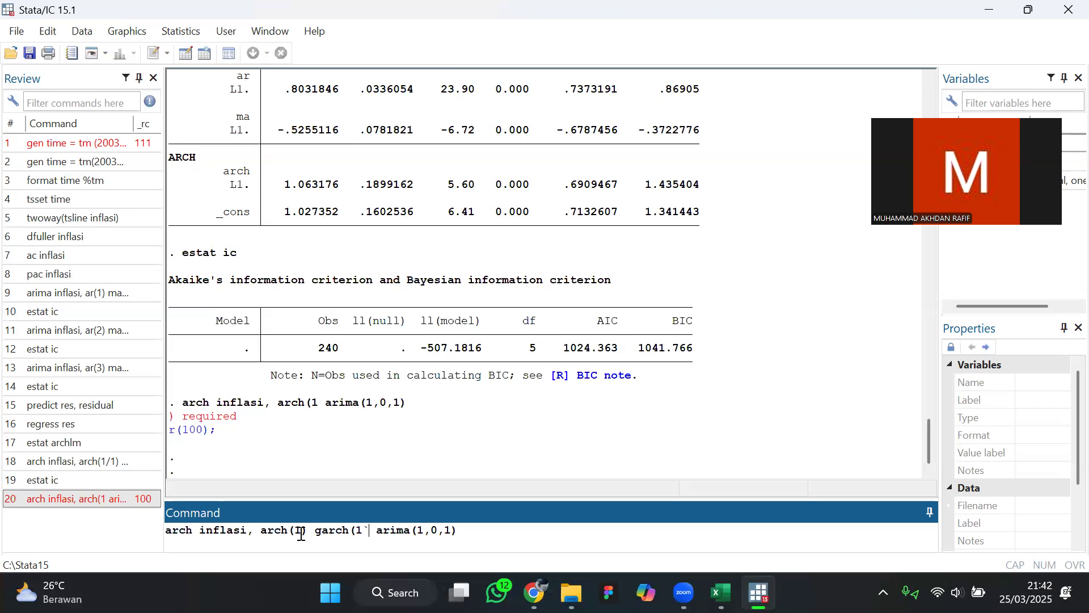
text())
click(489, 536)
key(Return)
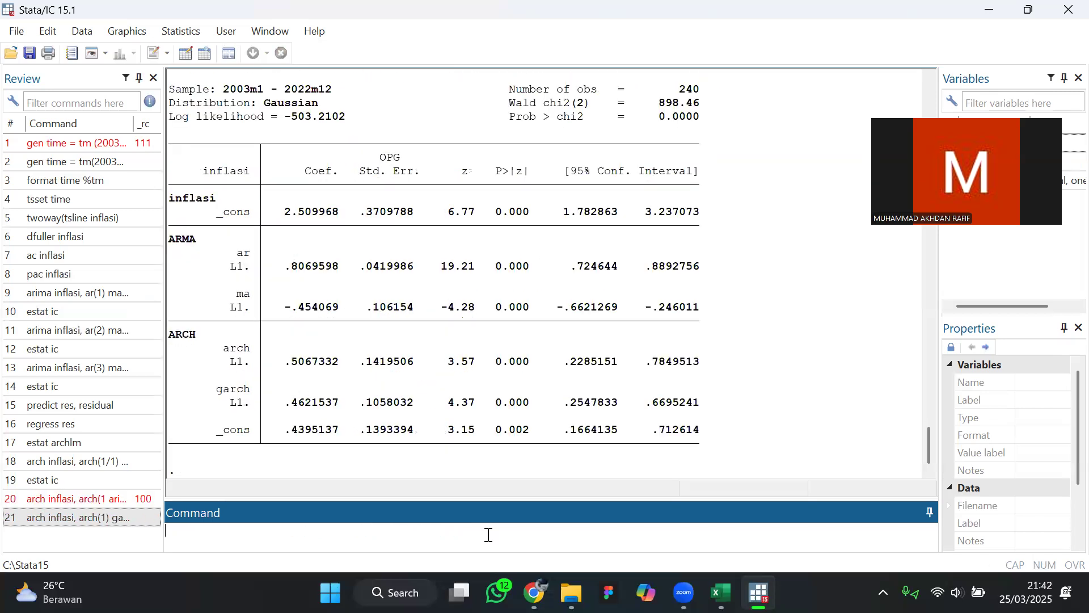
text(estat ic)
key(Return)
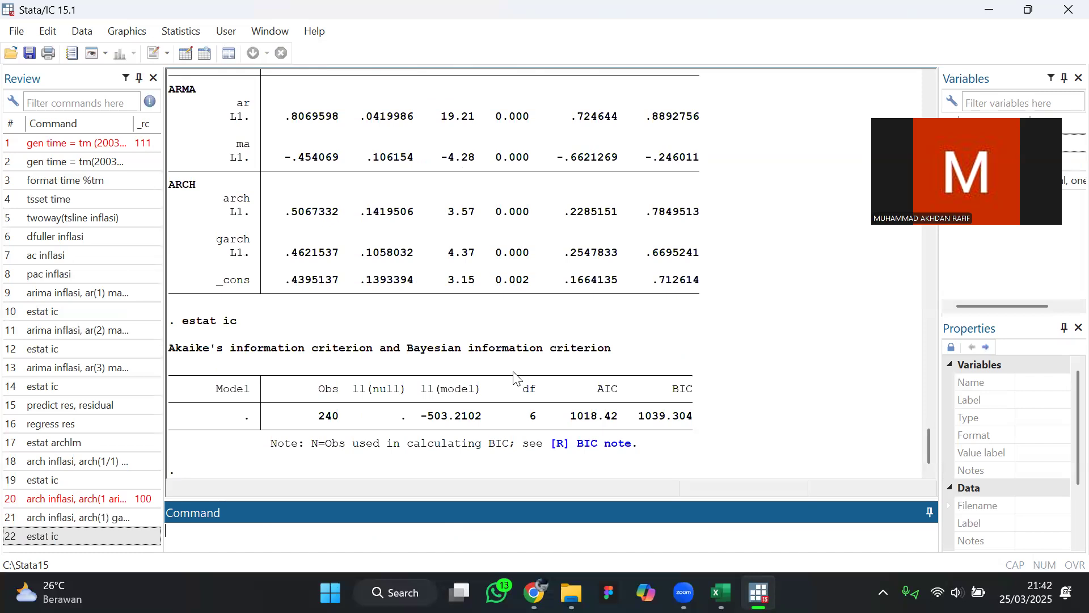
Compare the coefficients and the AIC and BIC values of the ARCH(1) and GARCH(1,1) model outputs
scroll(515, 379, up, 10)
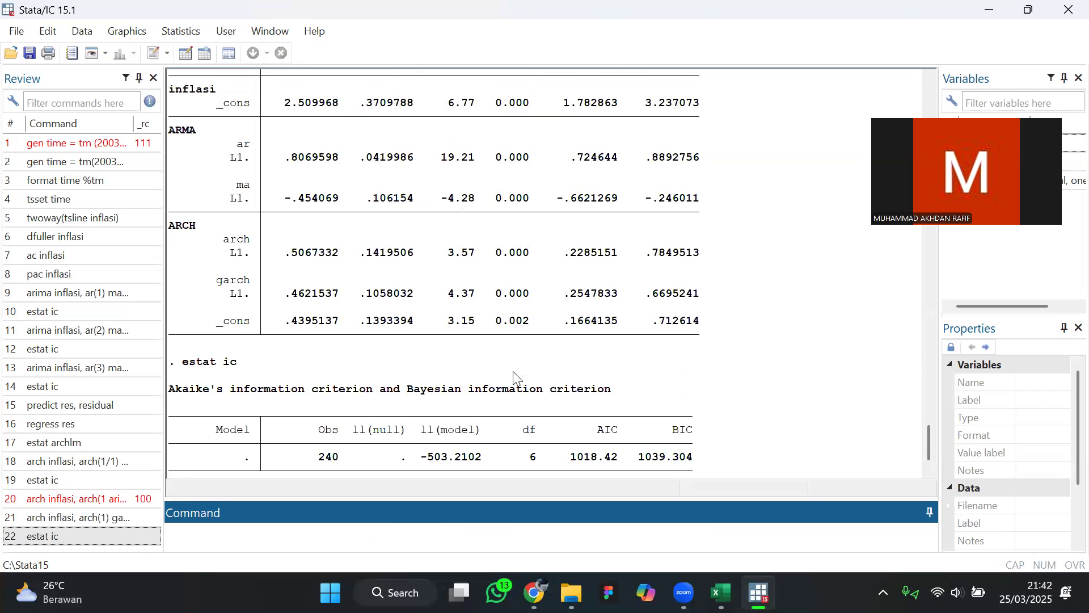
scroll(516, 379, down, 10)
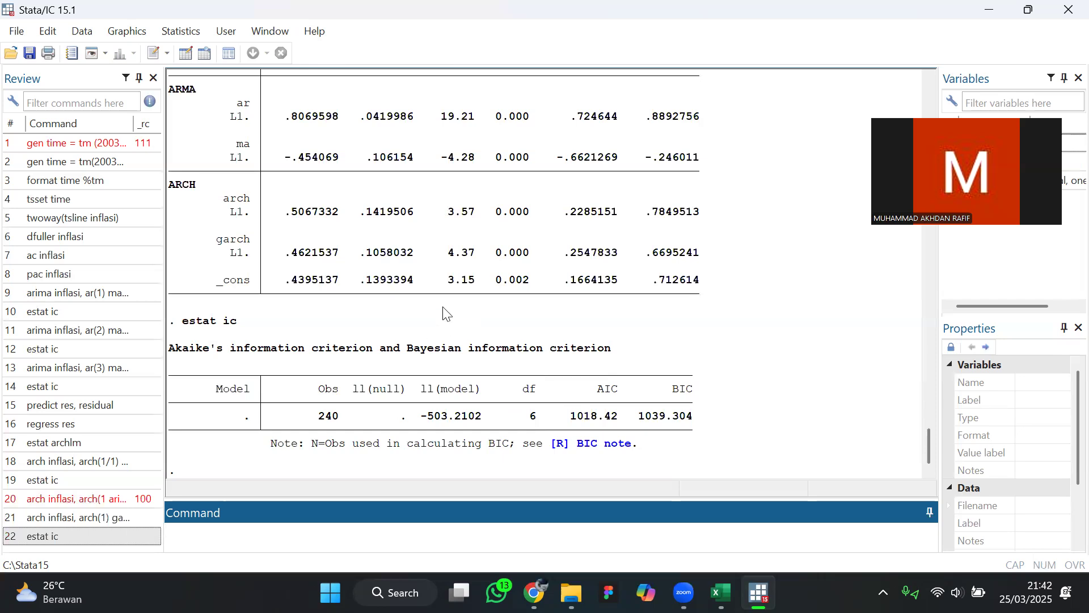
scroll(352, 341, up, 9)
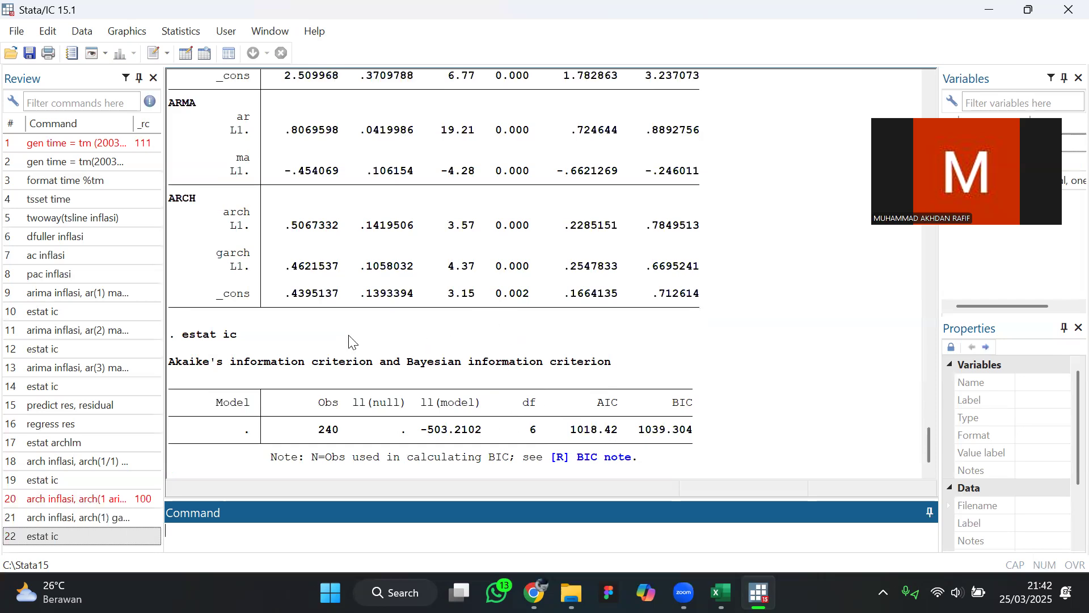
scroll(352, 341, down, 10)
scroll(352, 341, up, 5)
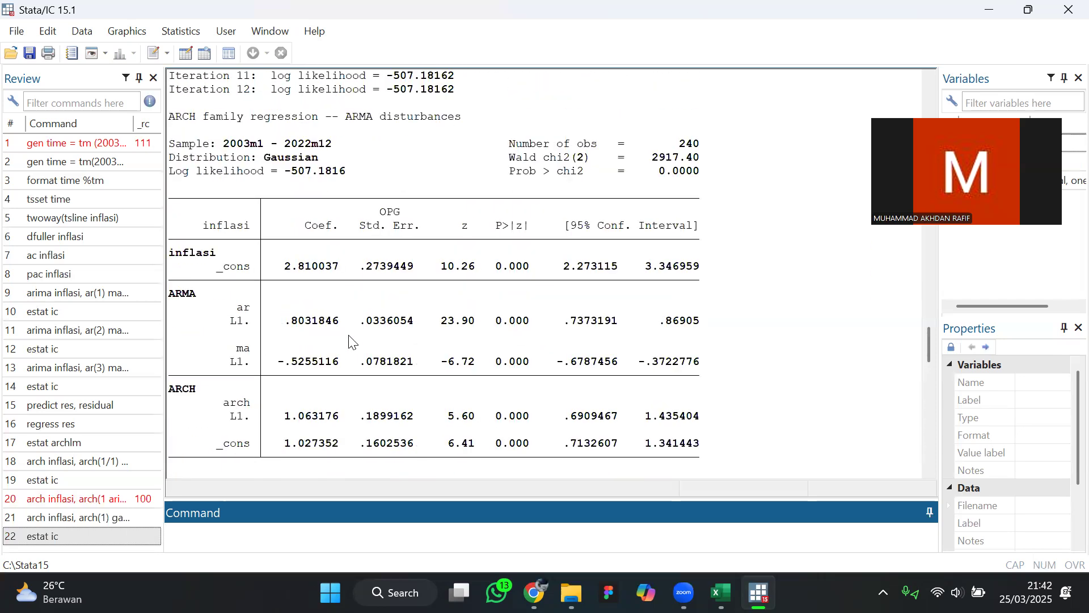
scroll(352, 340, down, 4)
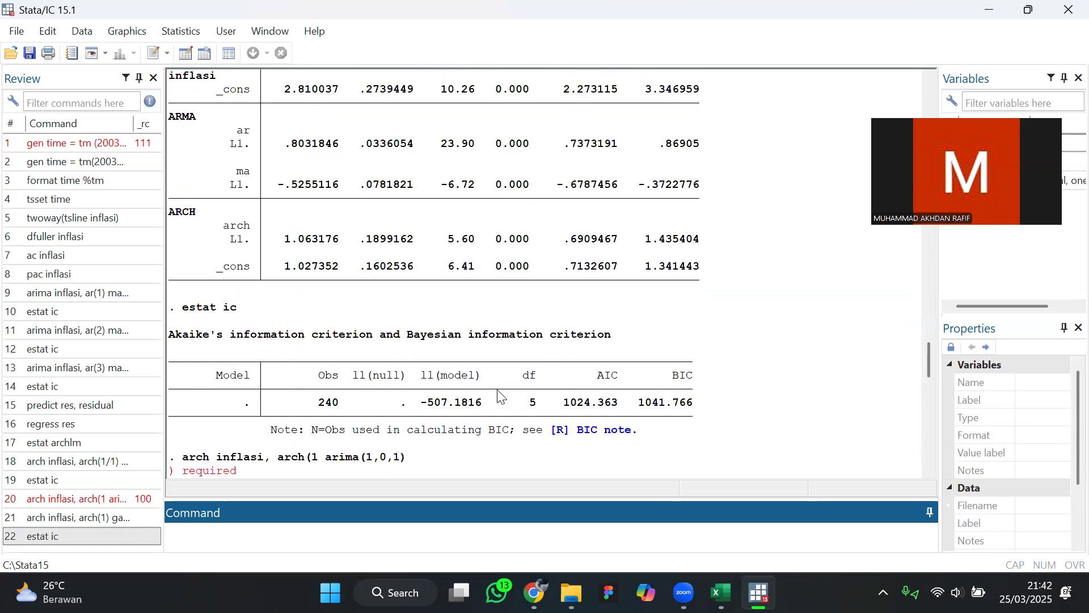
scroll(499, 396, down, 20)
scroll(499, 396, up, 1)
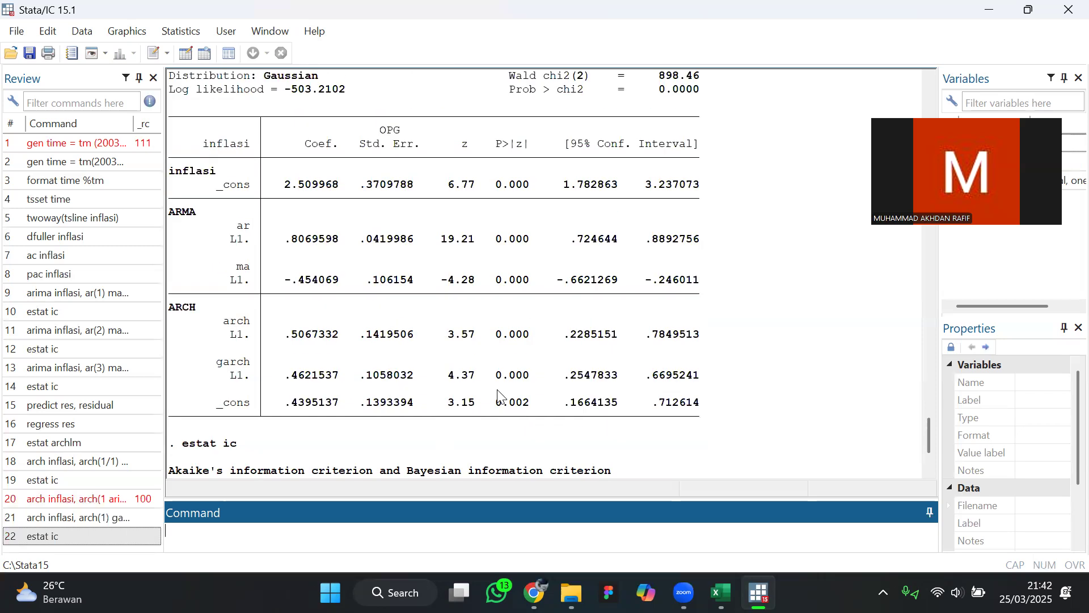
scroll(500, 396, down, 3)
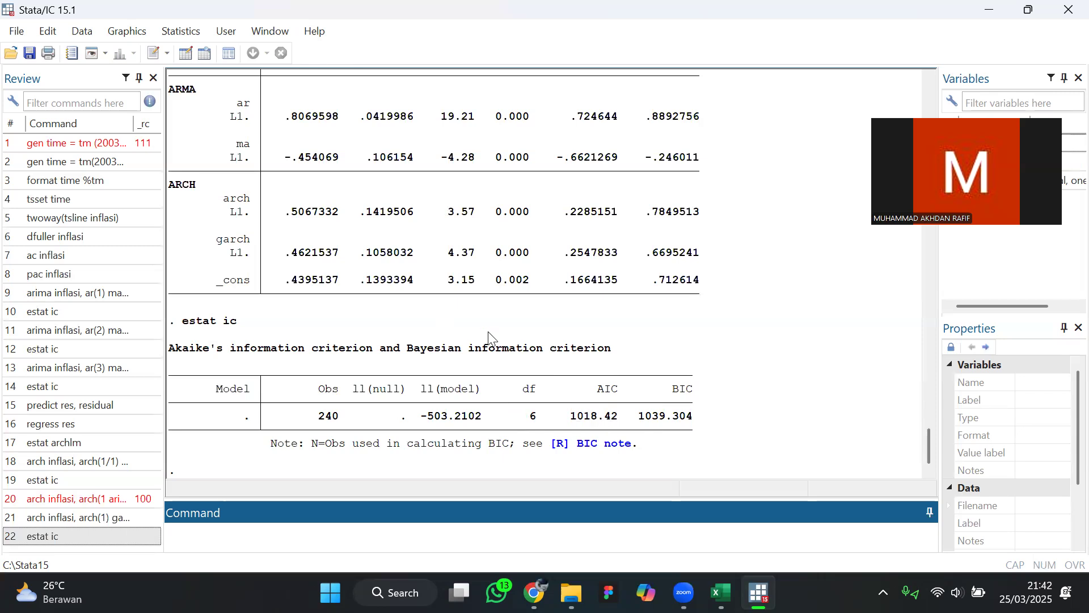
scroll(490, 337, up, 18)
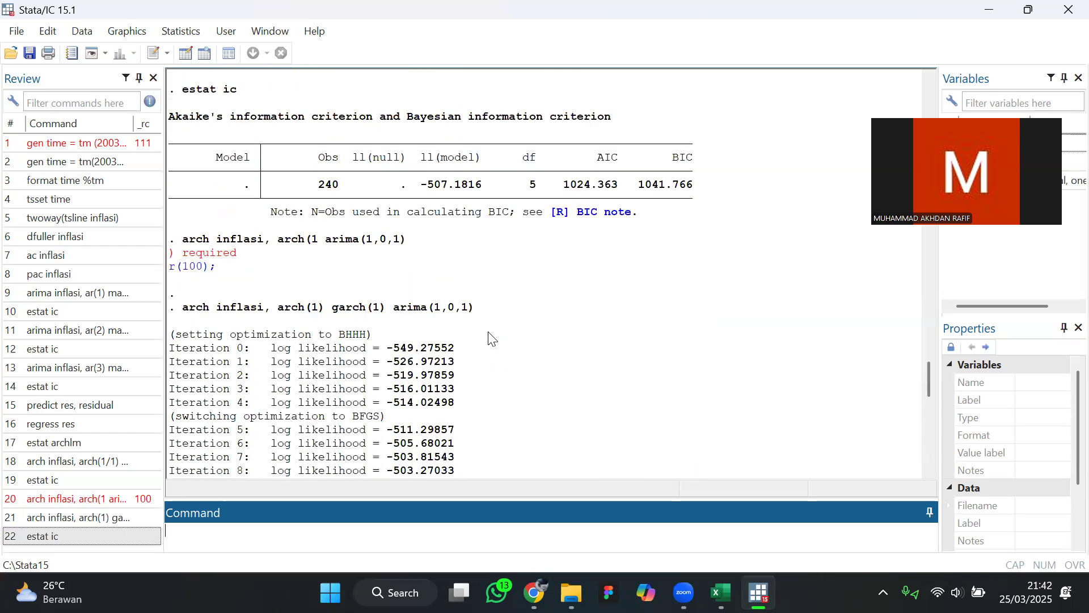
scroll(488, 340, down, 3)
scroll(492, 337, up, 6)
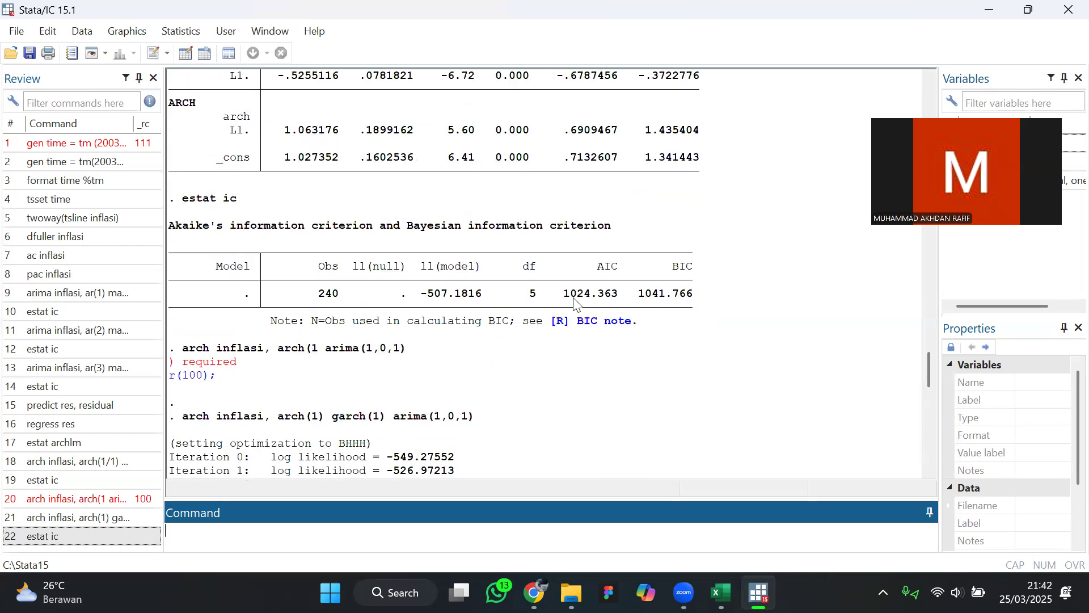
scroll(441, 448, down, 15)
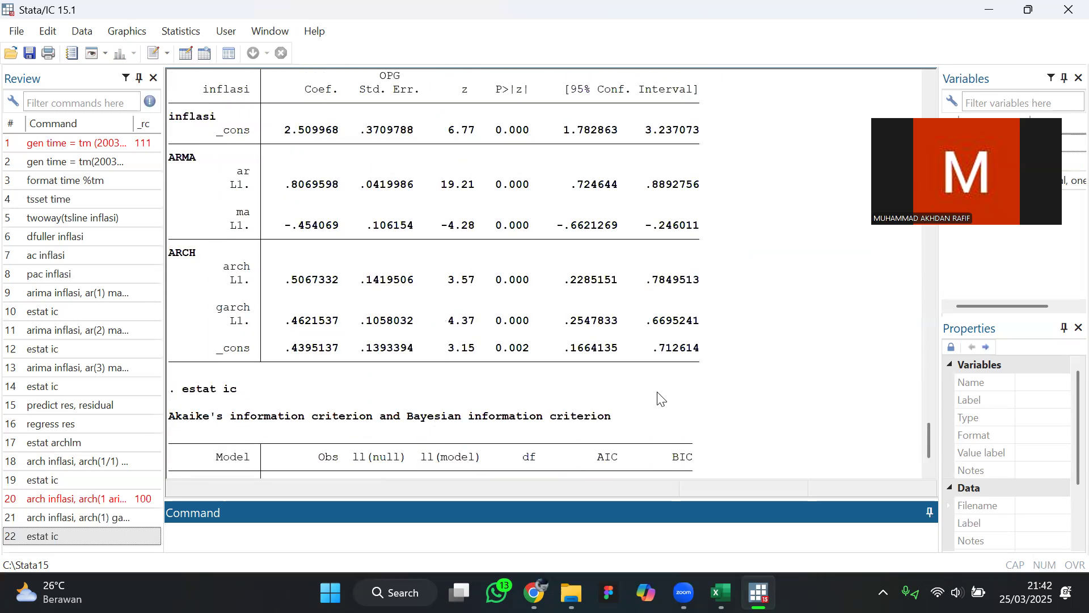
scroll(660, 397, down, 2)
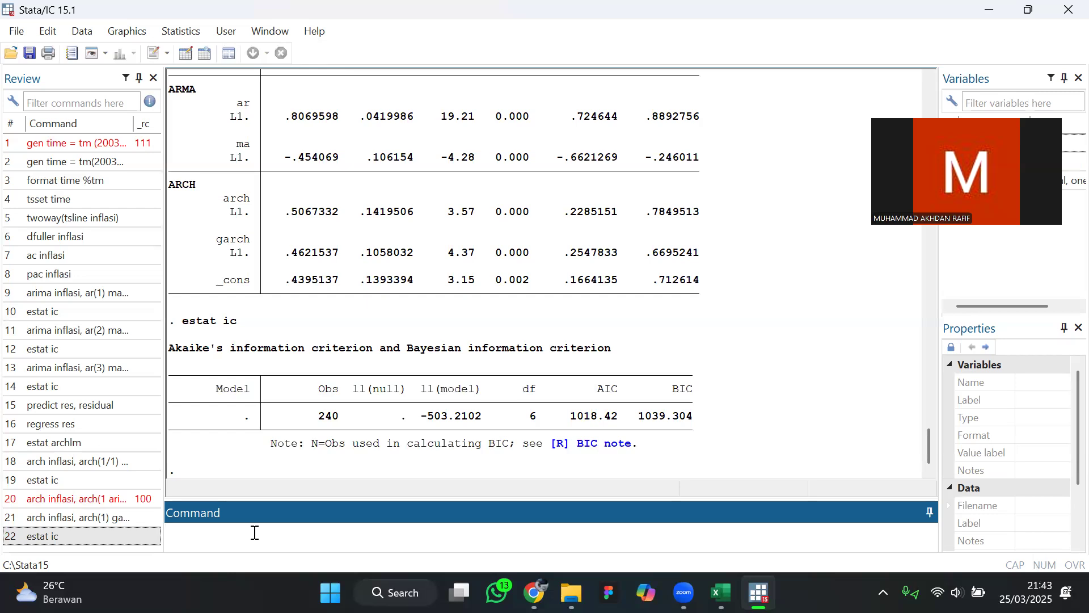
Predict the GARCH model's conditional variance into a new variable var and check its values in the Data Editor
text(predict var, variance)
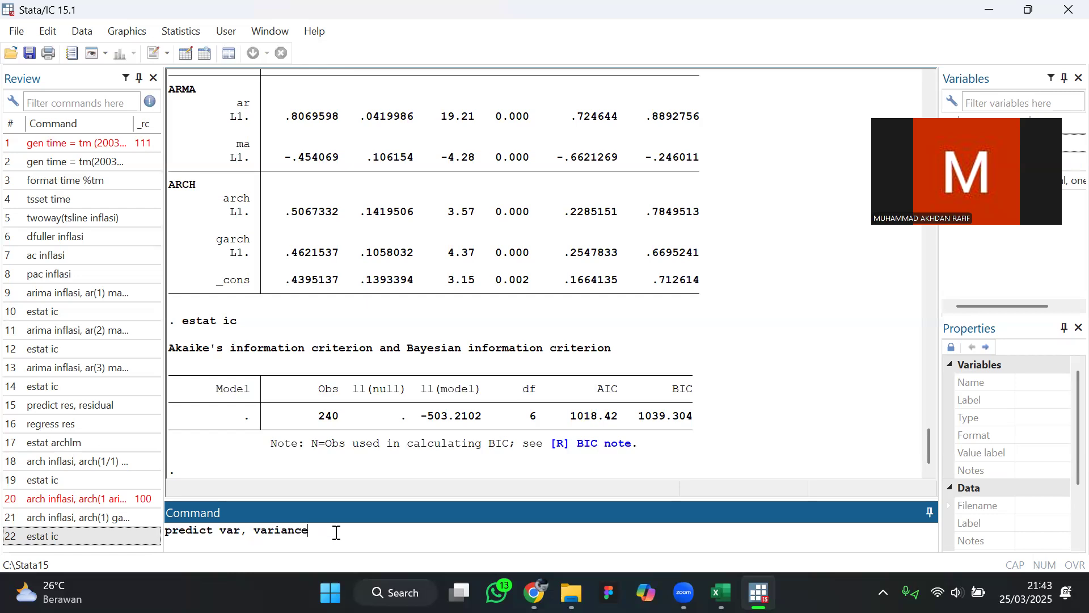
key(Return)
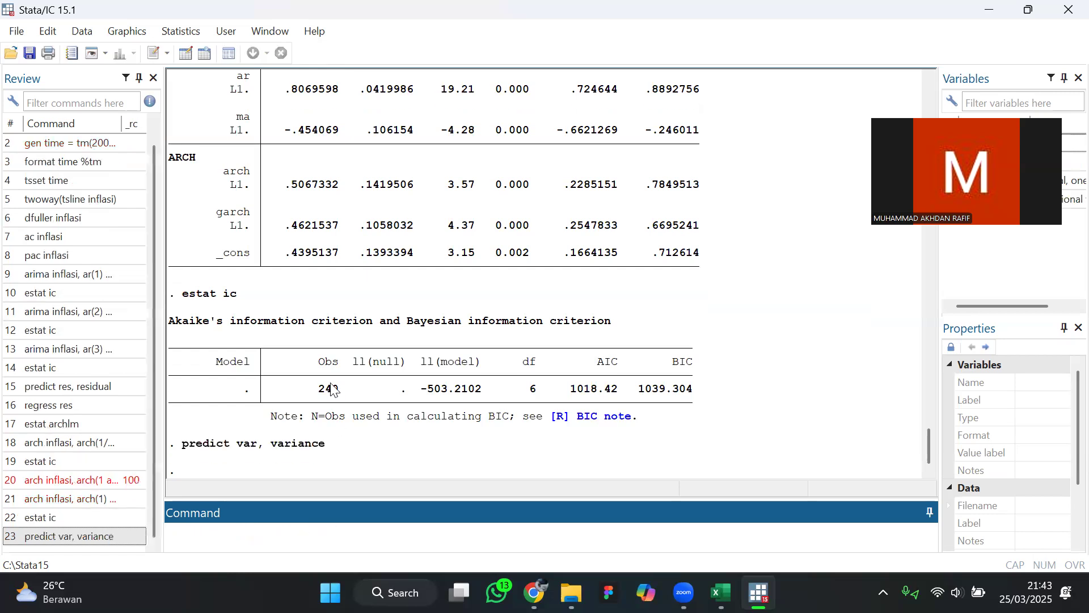
click(187, 57)
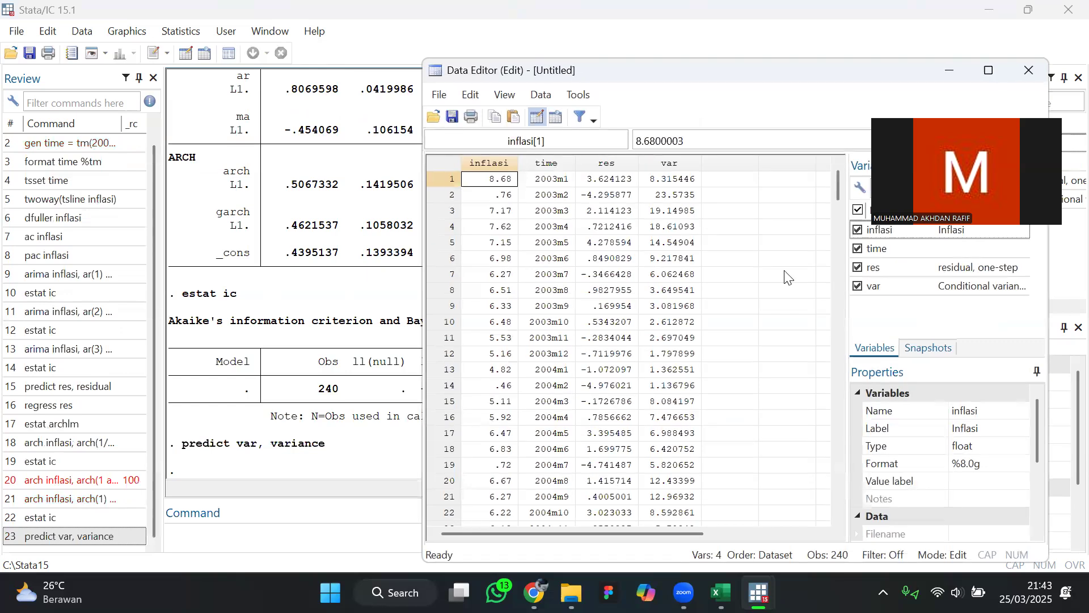
click(841, 307)
drag(841, 302, 856, 530)
click(1027, 67)
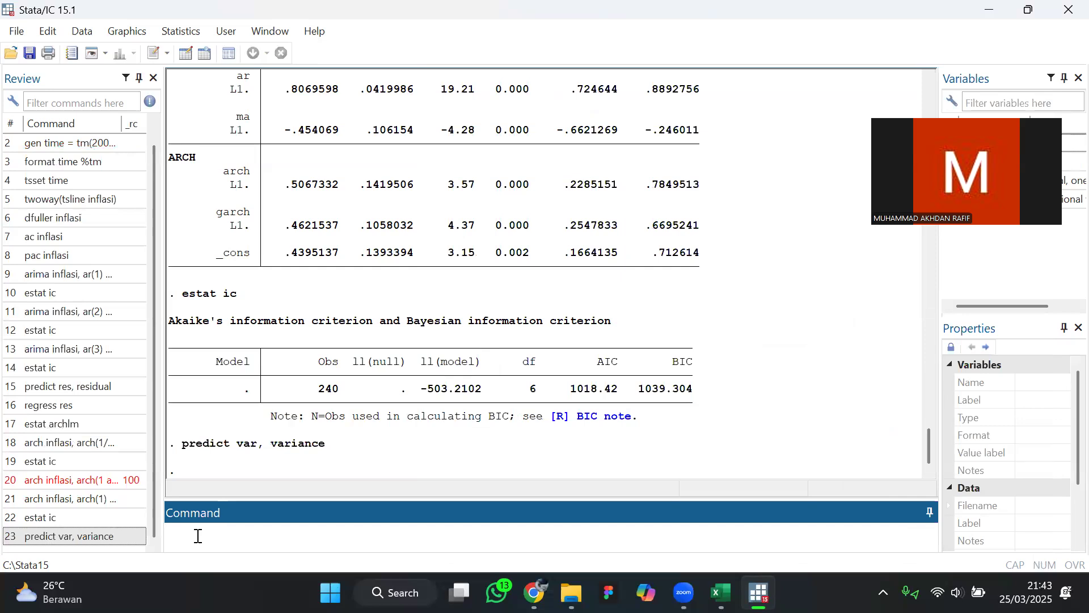
Try to generate sd as the square root of the variance with gen sd = sqrt (var)
text(ge)
text(n )
text(sd)
text( = sqrt)
text( ()
text(var)
key(BackSpace)
text(r))
key(Return)
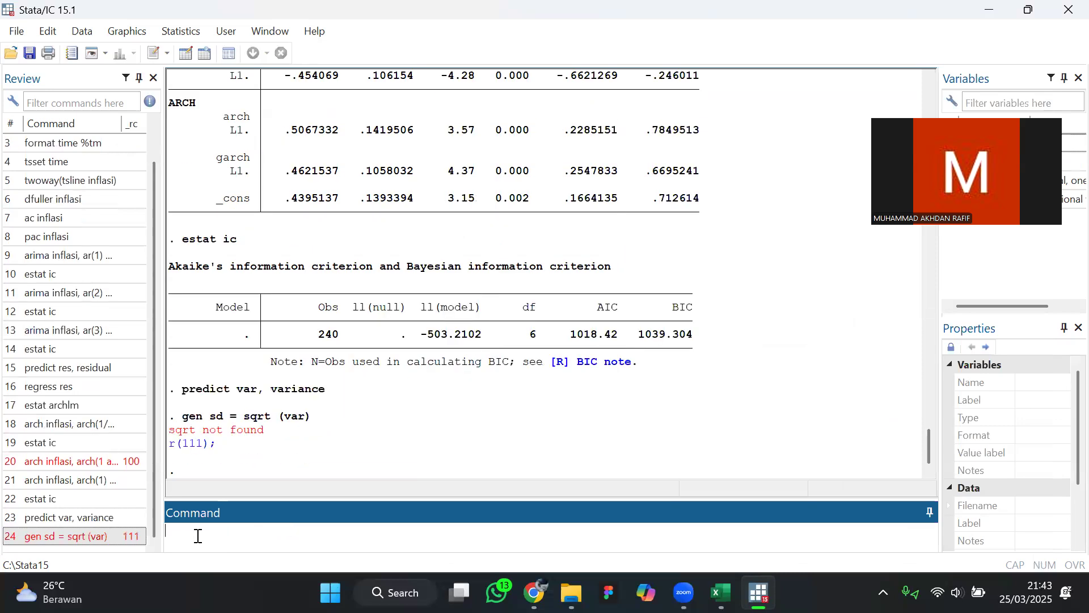
Correct the failed command by removing the space after sqrt and run gen sd = sqrt(var)
drag(314, 419, 182, 419)
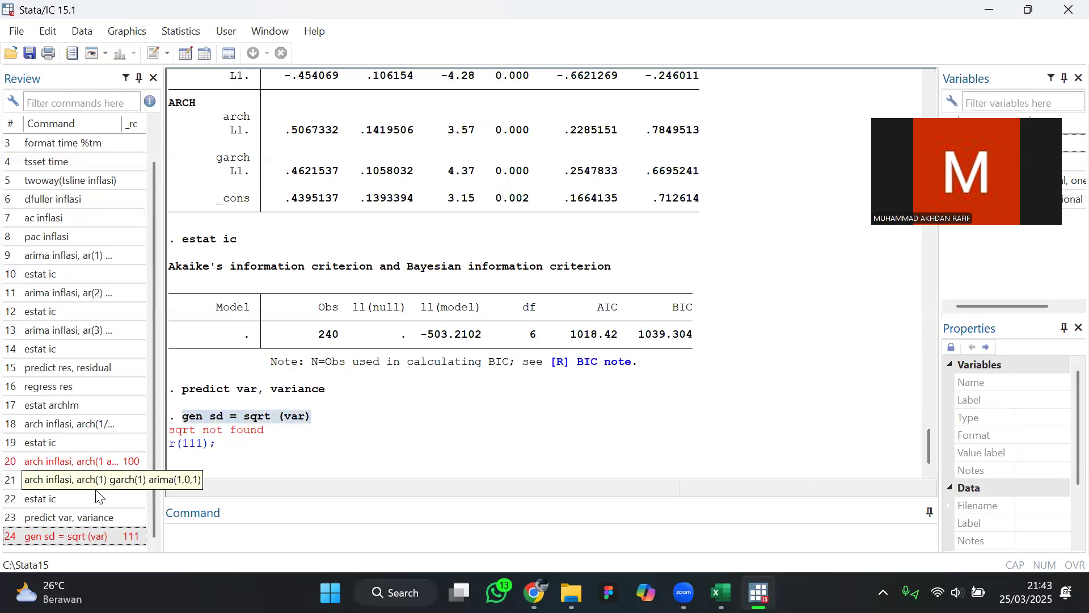
click(62, 537)
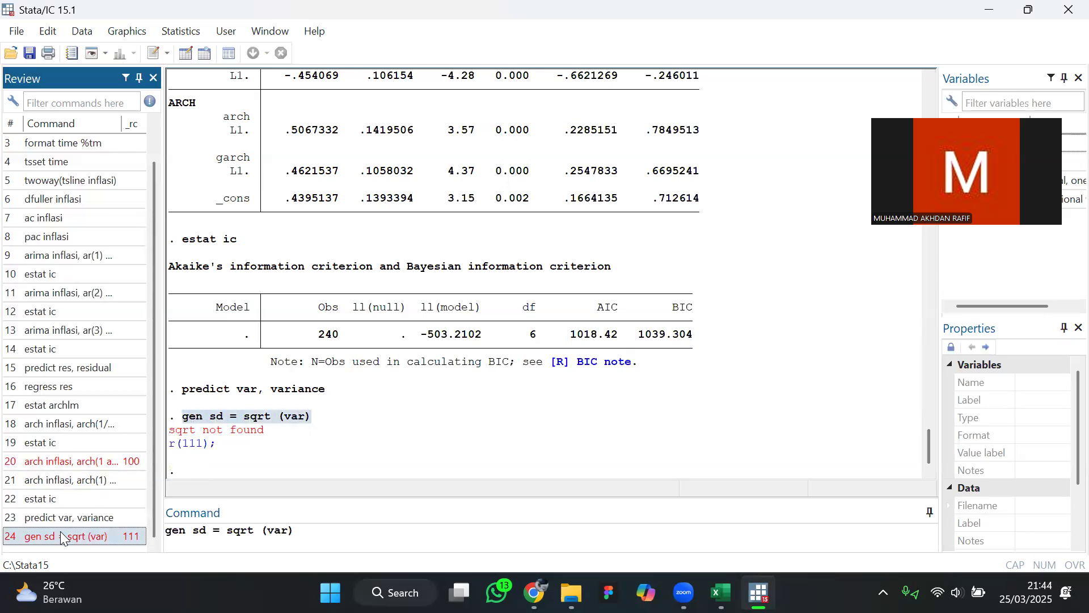
click(267, 530)
key(BackSpace)
key(Return)
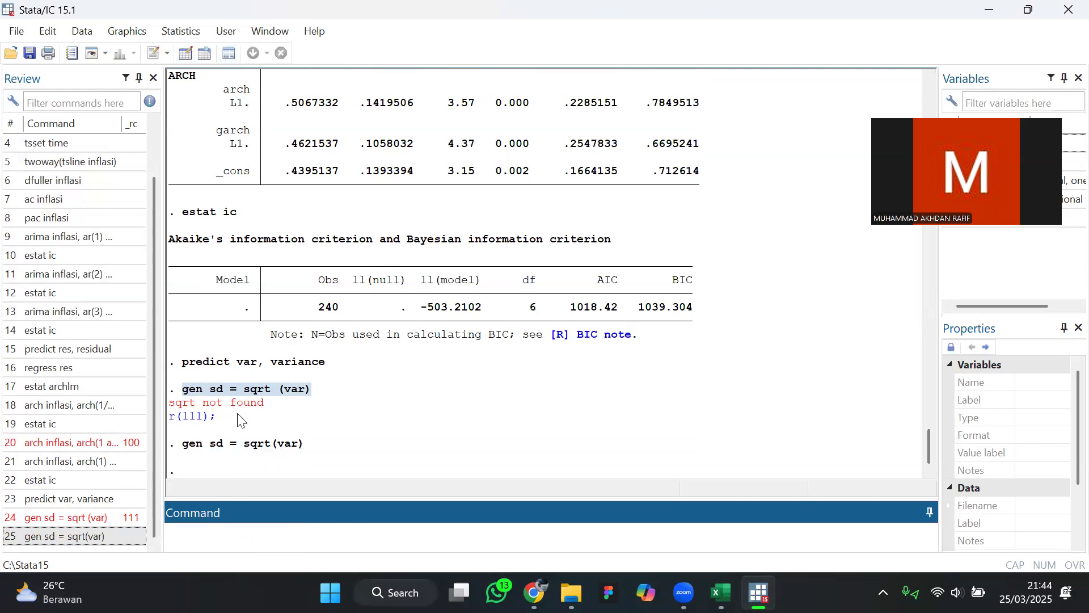
Examine the values of the sd variable across the observations in the Data Editor
click(186, 53)
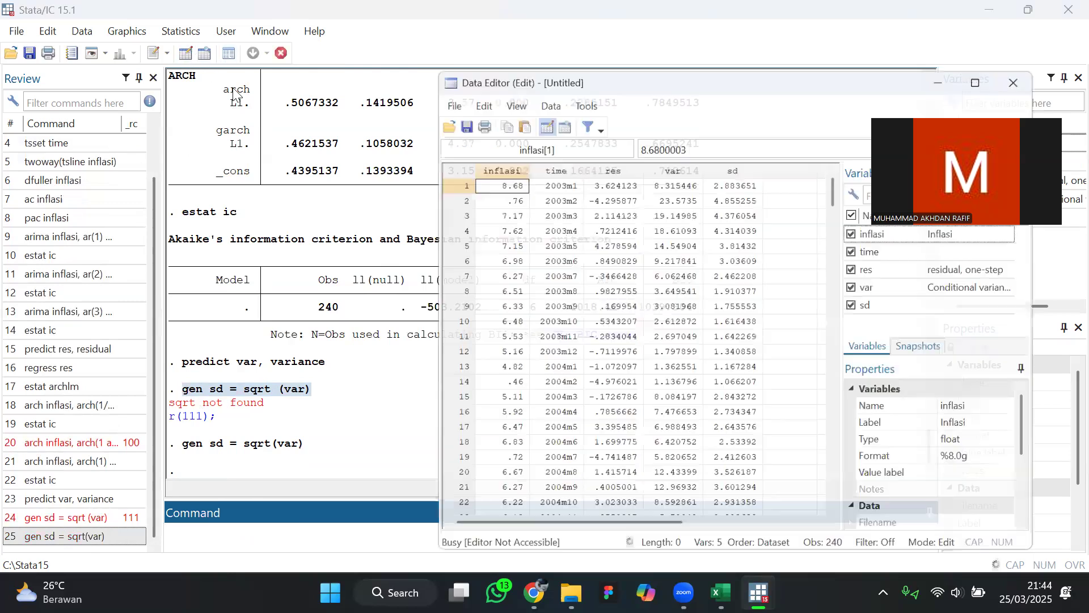
click(738, 164)
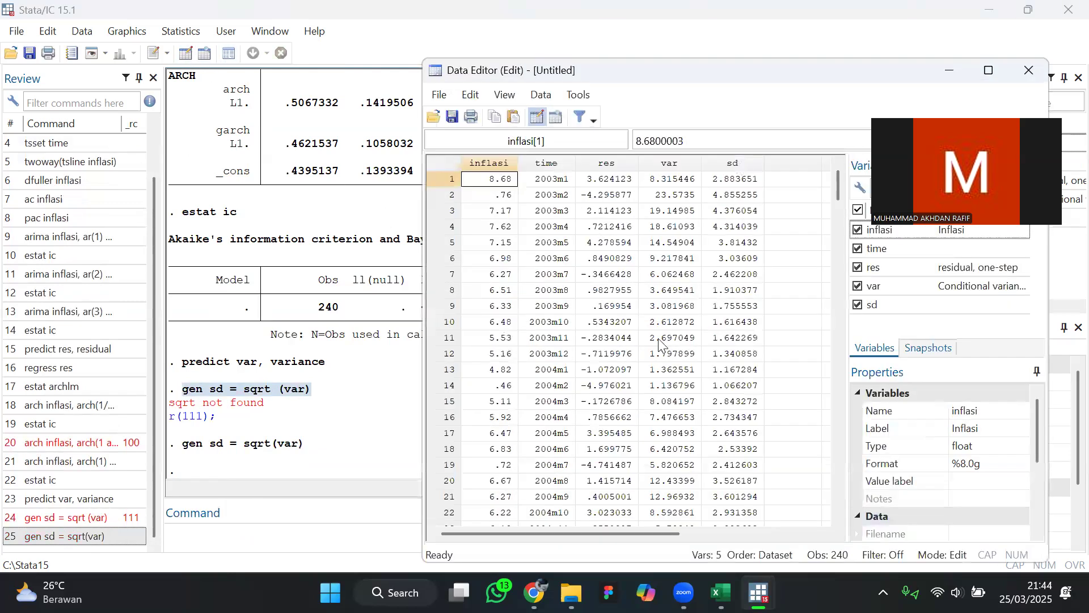
scroll(661, 344, down, 3)
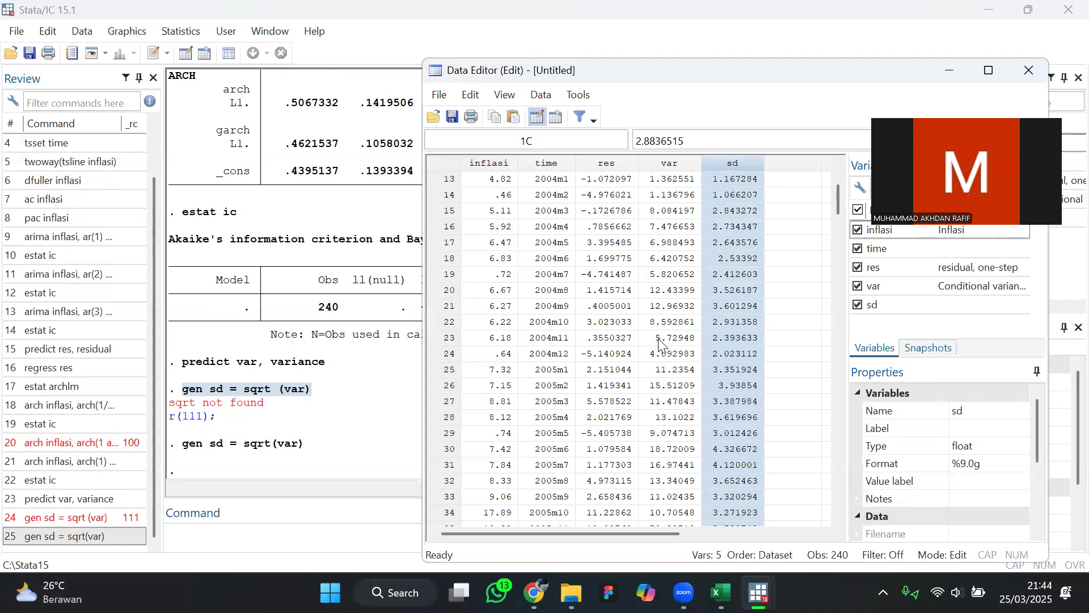
drag(839, 203, 821, 445)
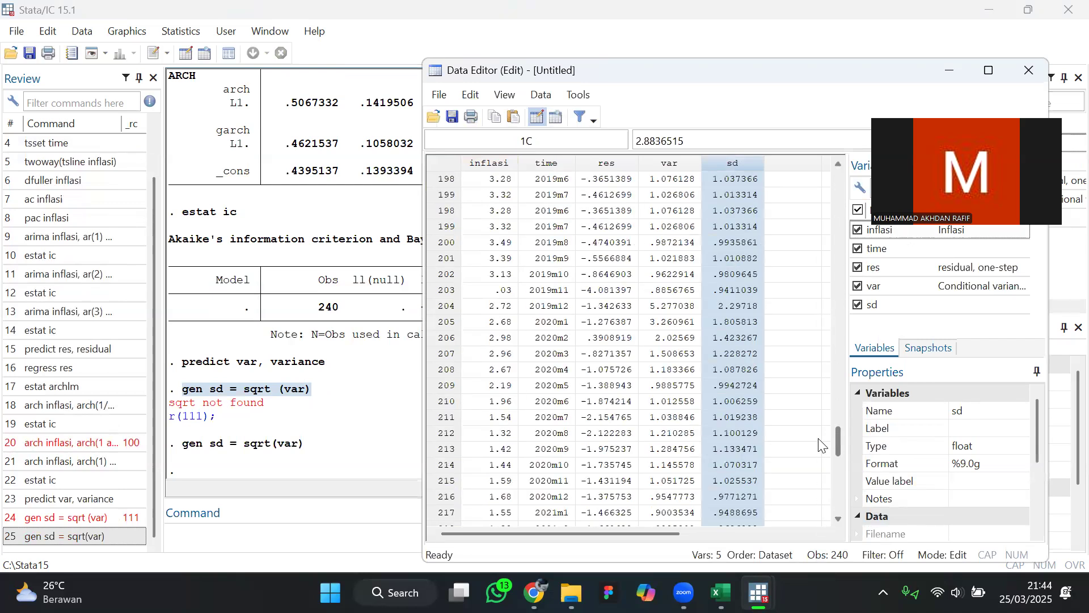
click(1029, 71)
Plot the conditional standard deviation over time with tsline(sd), review the graph and close it
click(178, 530)
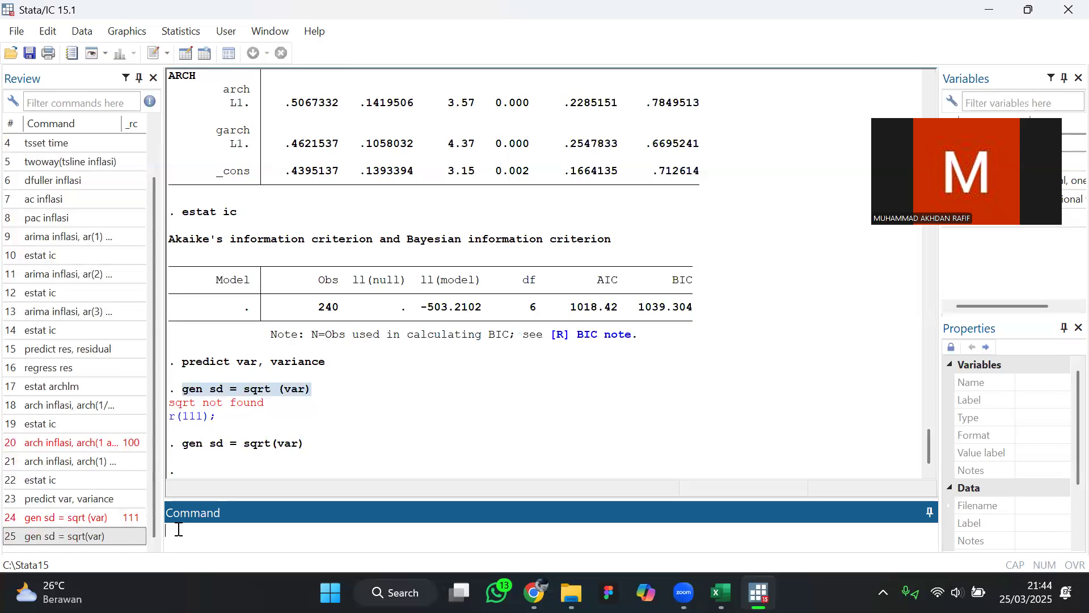
text(tsline(sd))
key(Return)
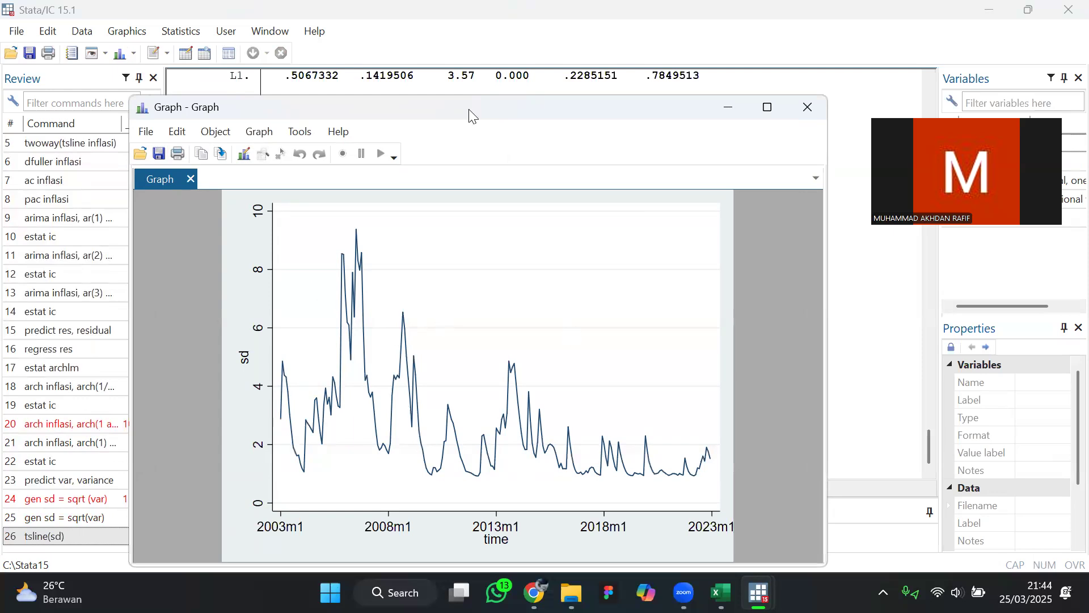
drag(470, 116, 439, 119)
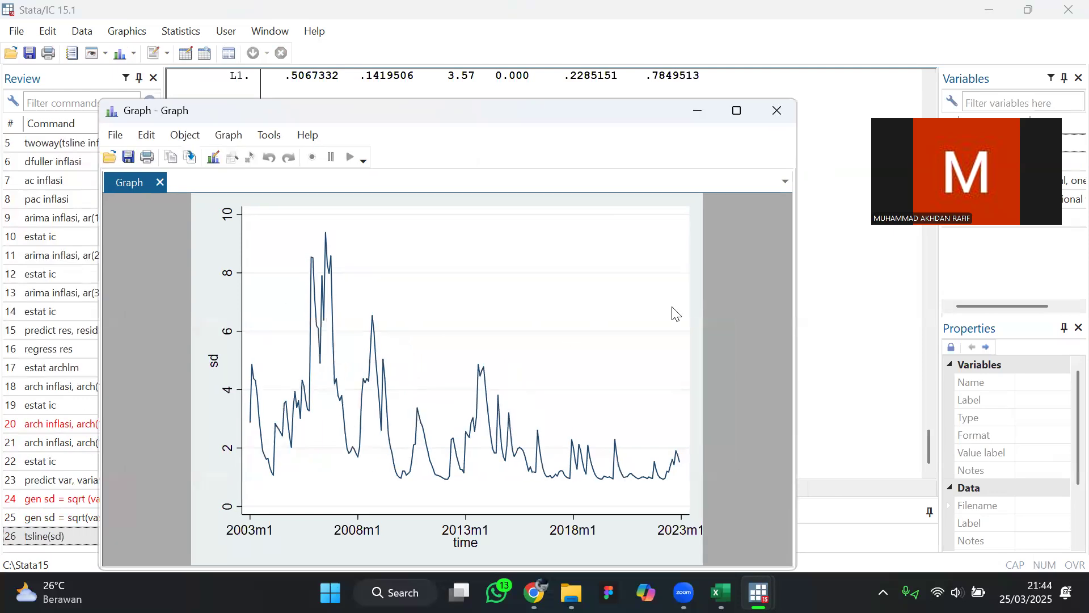
click(780, 110)
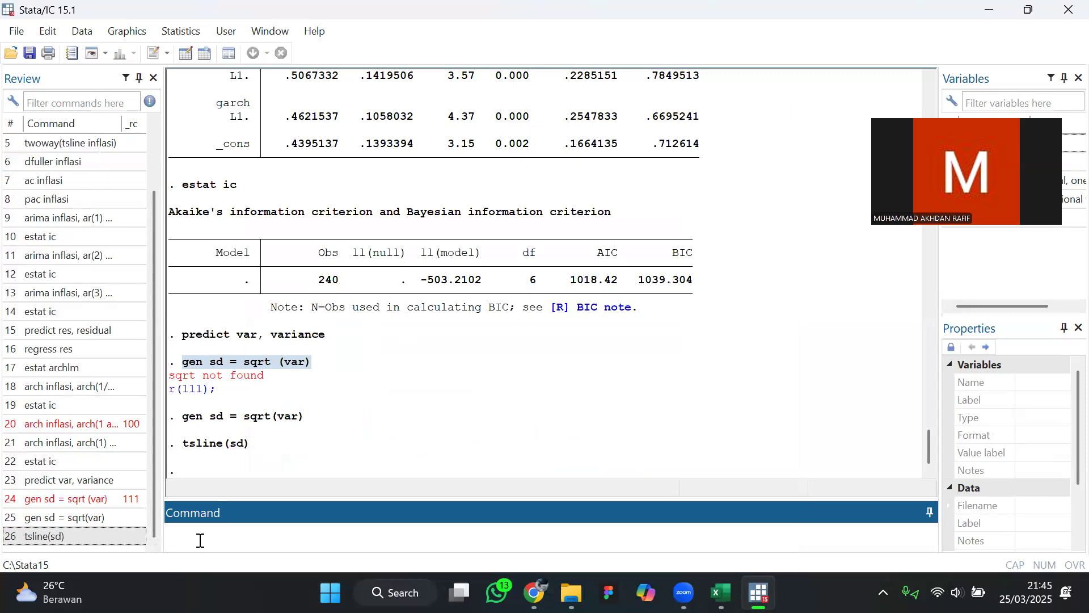
Extend the time series by six periods with tsappend, add(6)
text(tsappend, addd)
key(BackSpace)
key(BackSpace)
text(d(6))
key(Return)
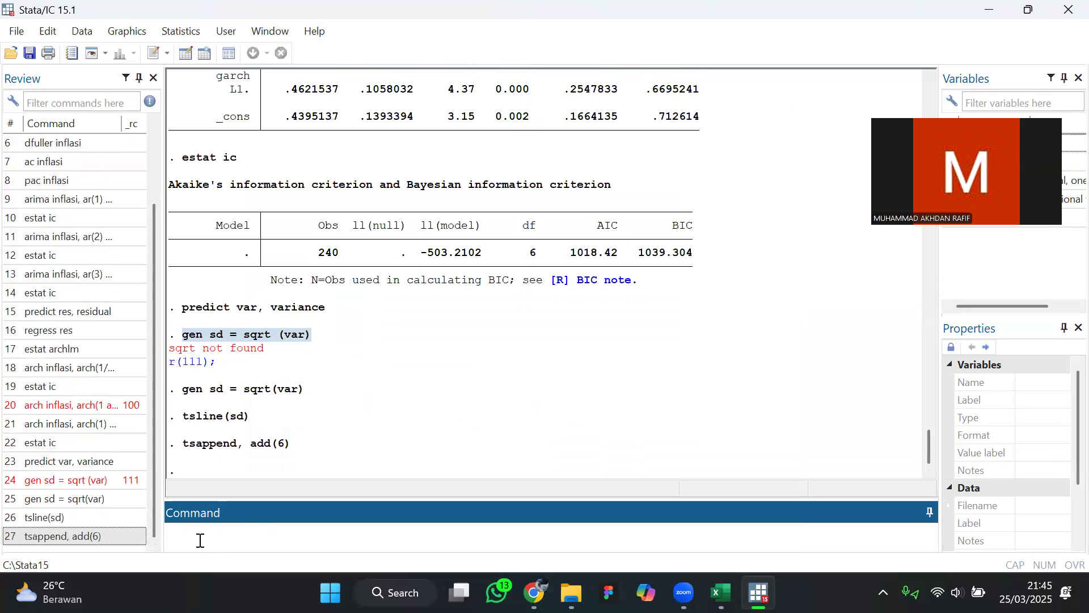
Check the rows appended after 2022m12 at the end of the dataset in the Data Editor, then close it
click(186, 53)
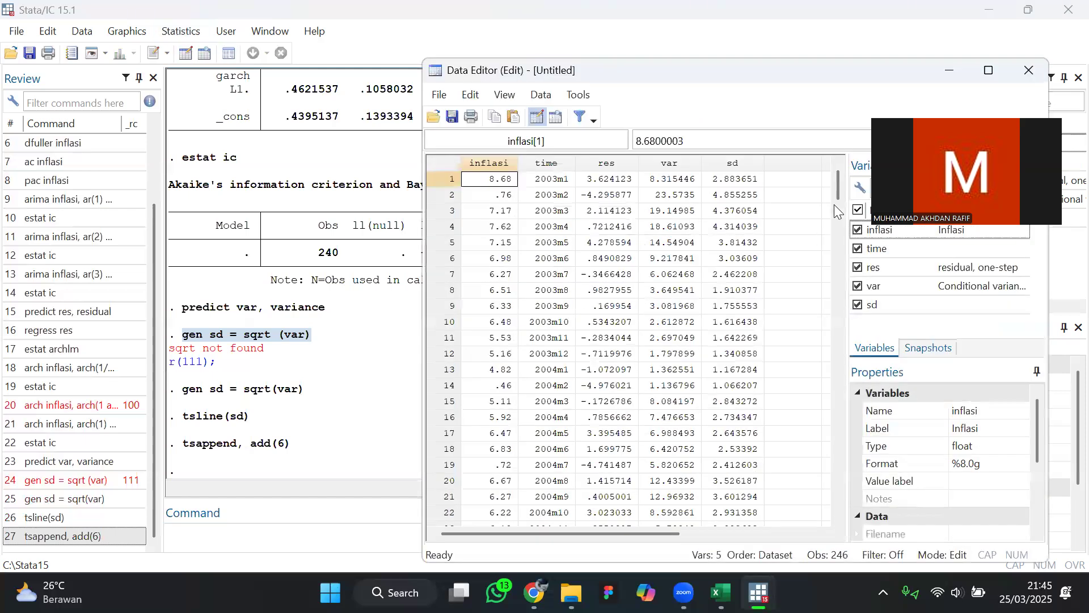
drag(839, 186, 826, 483)
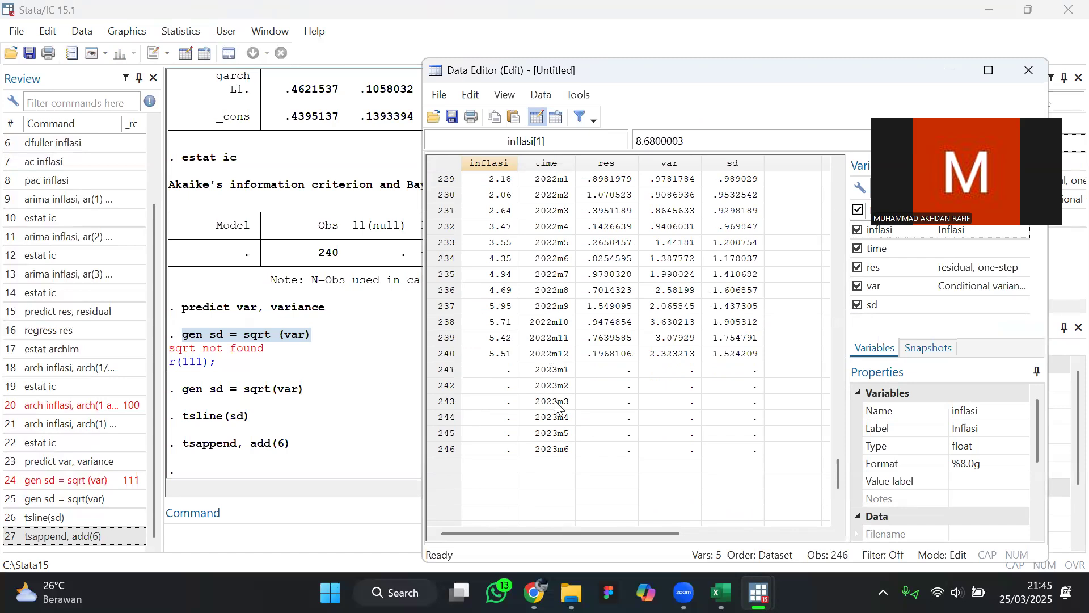
click(1029, 70)
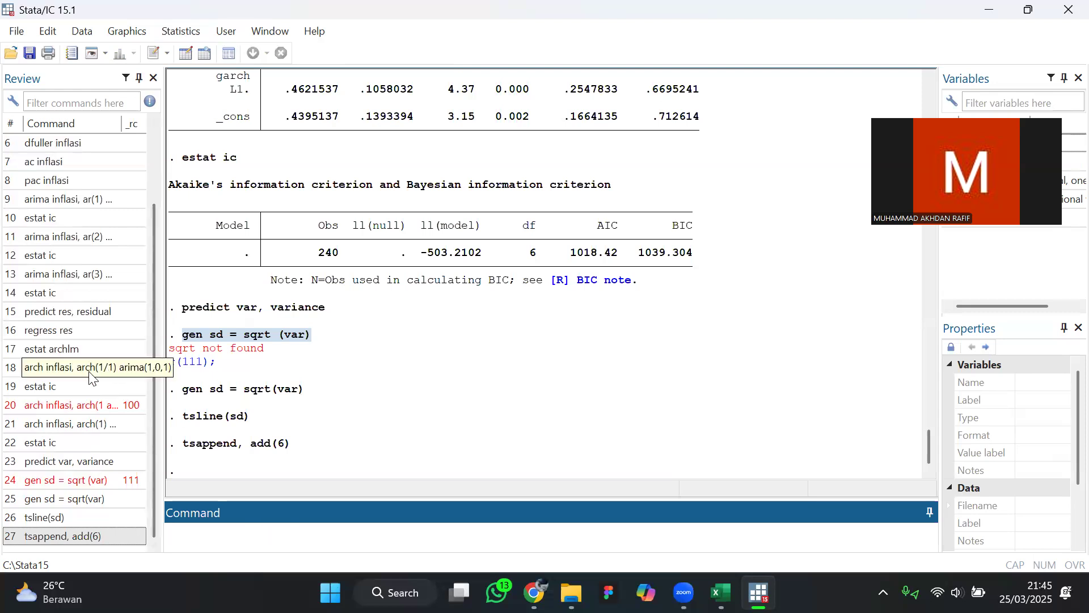
Re-estimate the GARCH model by rerunning arch inflasi, arch(1) garch(1) arima(1,0,1) from the command history
click(79, 424)
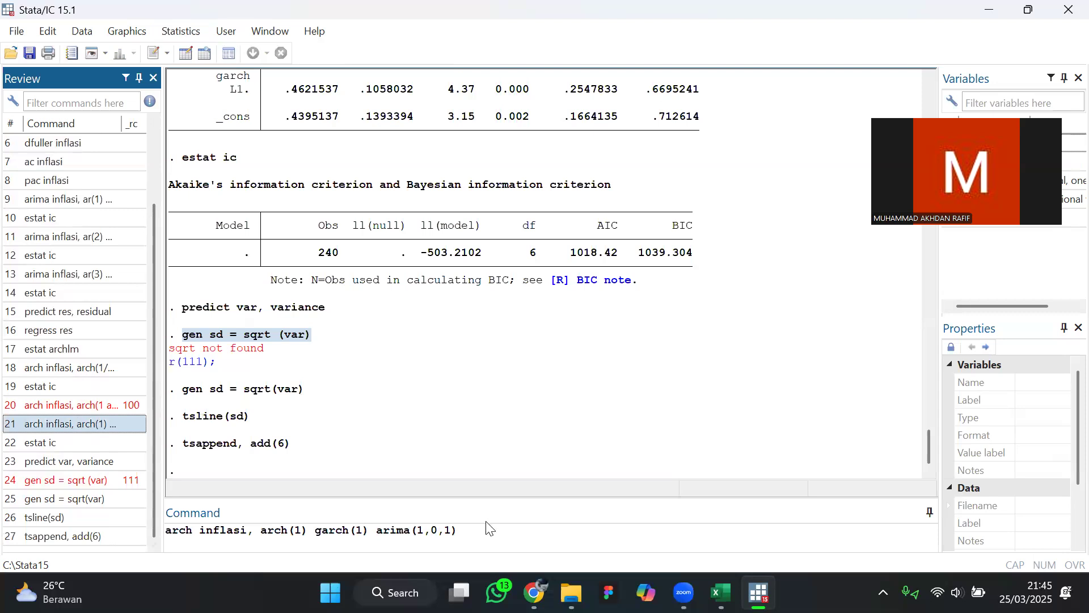
click(463, 529)
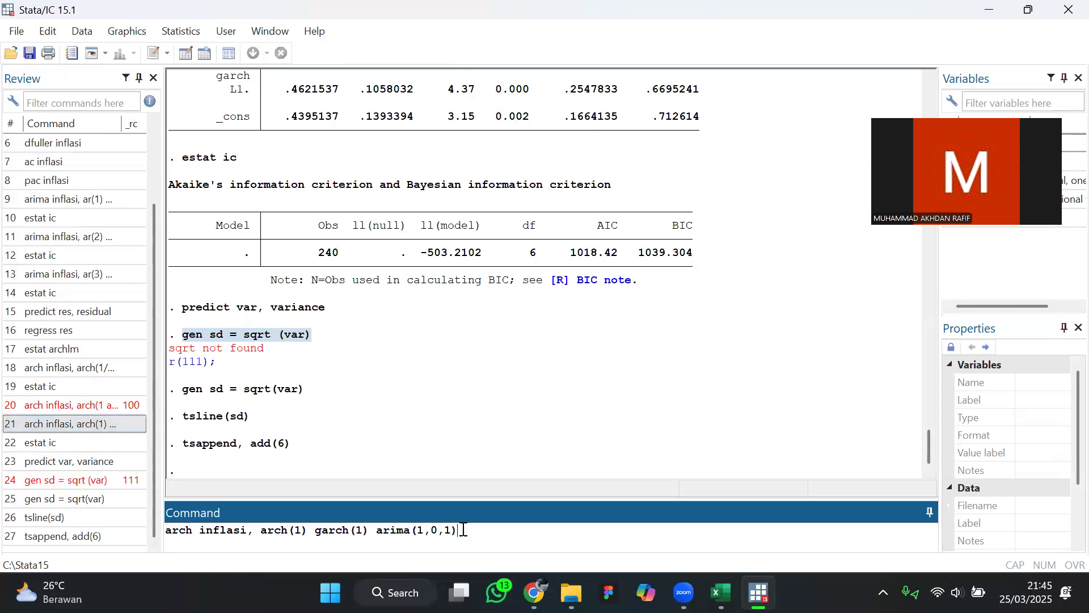
key(Return)
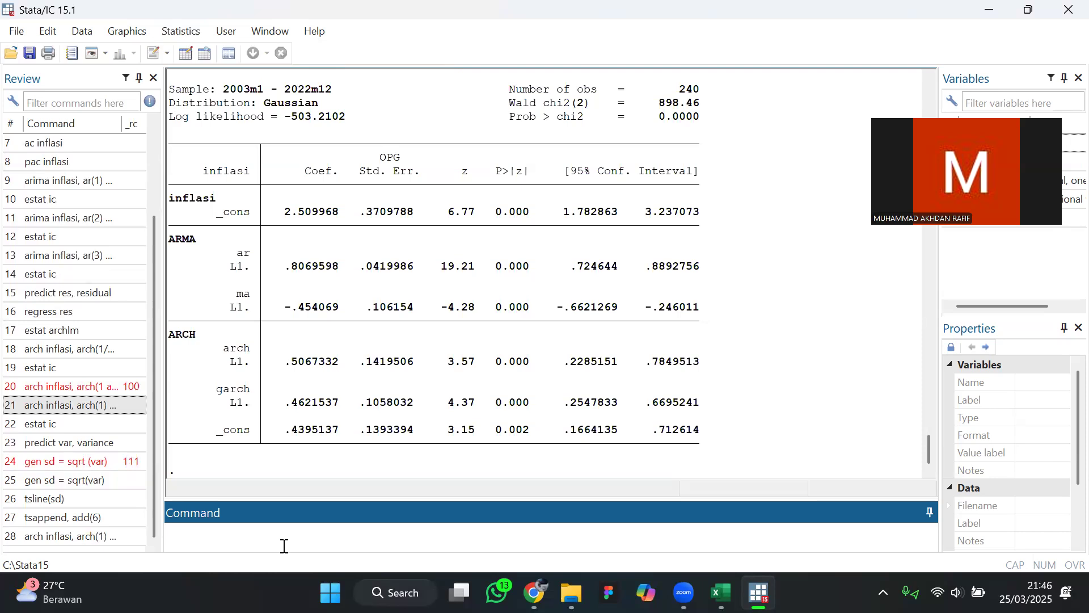
Forecast inflation dynamically from January 2023 with predict inflasi2, y dynamic(tm(2023m1))
text(predict inflasi 2)
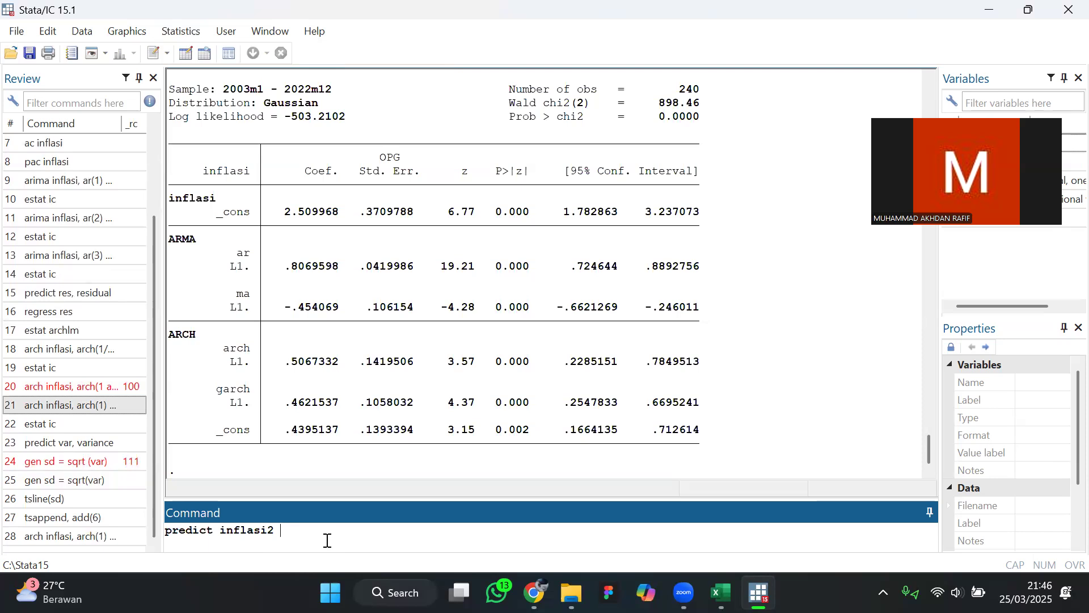
text(inflasi2, y dyn)
key(BackSpace)
key(BackSpace)
text(ynamic)
text(()
text(()
text(tm)
text(()
text(2023m)
text(1)
text())
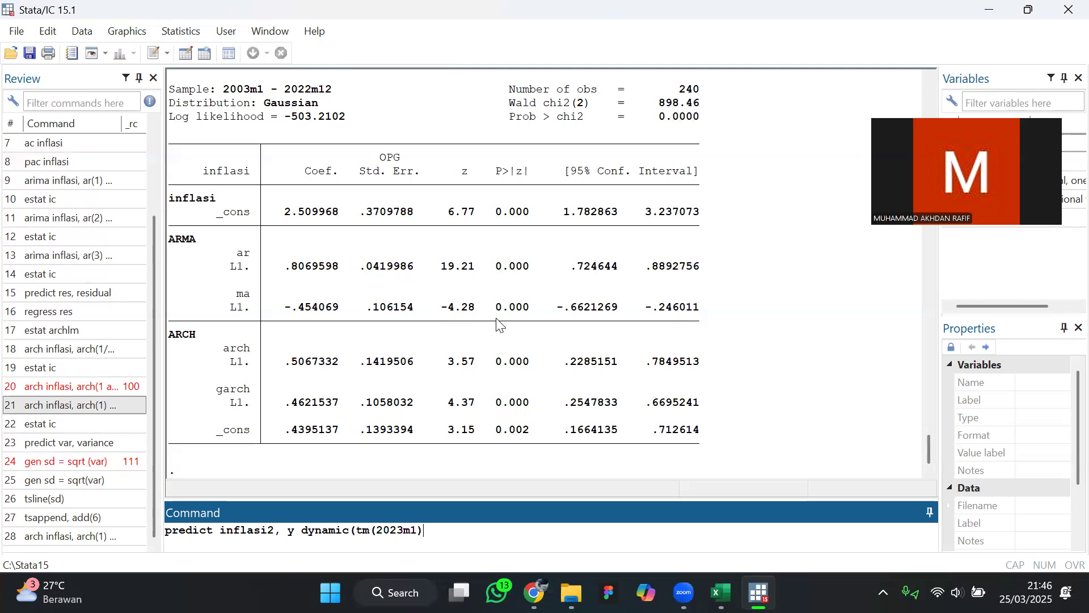
text())
key(Return)
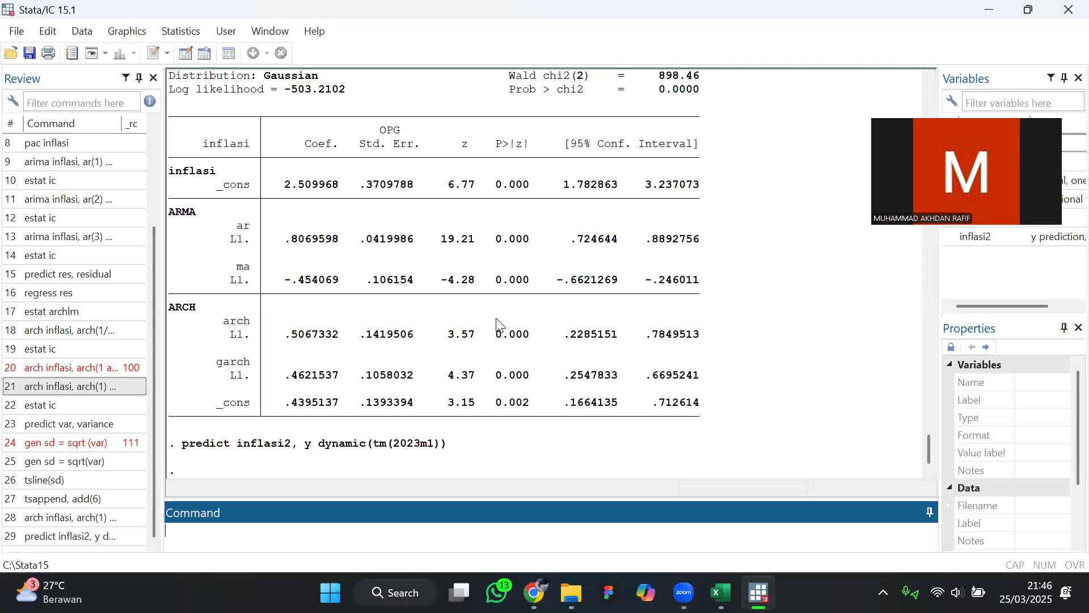
Forecast the conditional variance with predict var2, variance dynamic(tm(2023m1)), reusing the date expression from the previous command
text(pred)
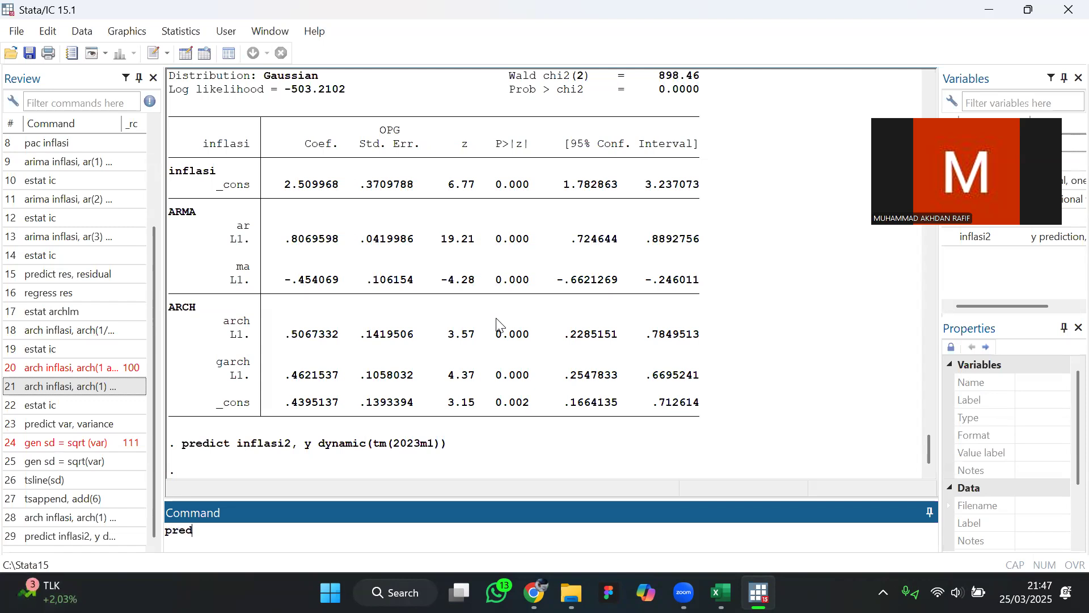
text(ict var2, variance dyn)
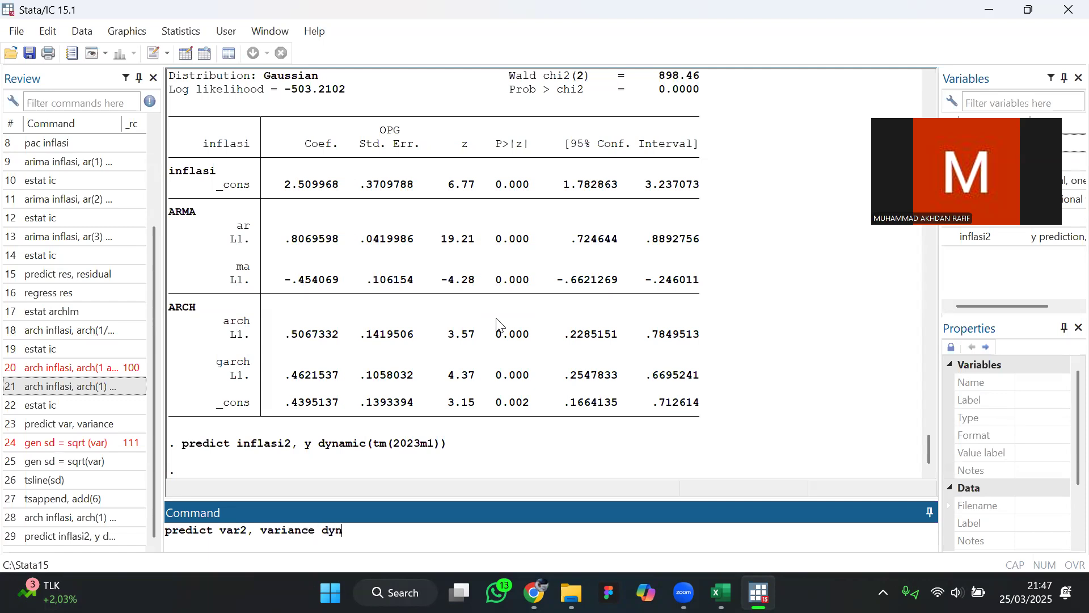
text(amic)
click(370, 450)
drag(369, 450, 466, 457)
key(ctrl+c)
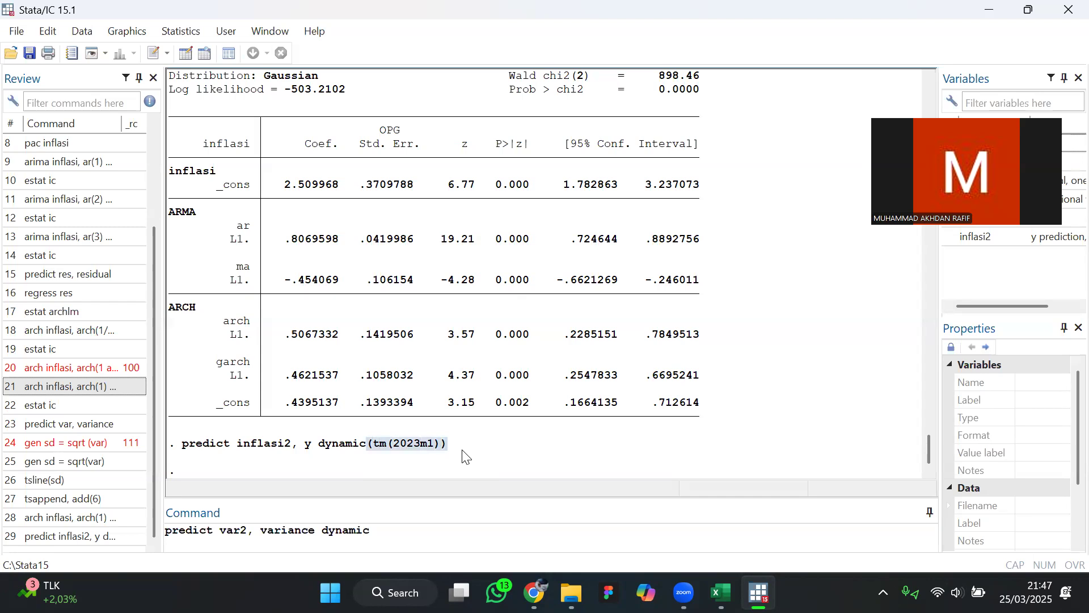
click(394, 528)
key(ctrl+v)
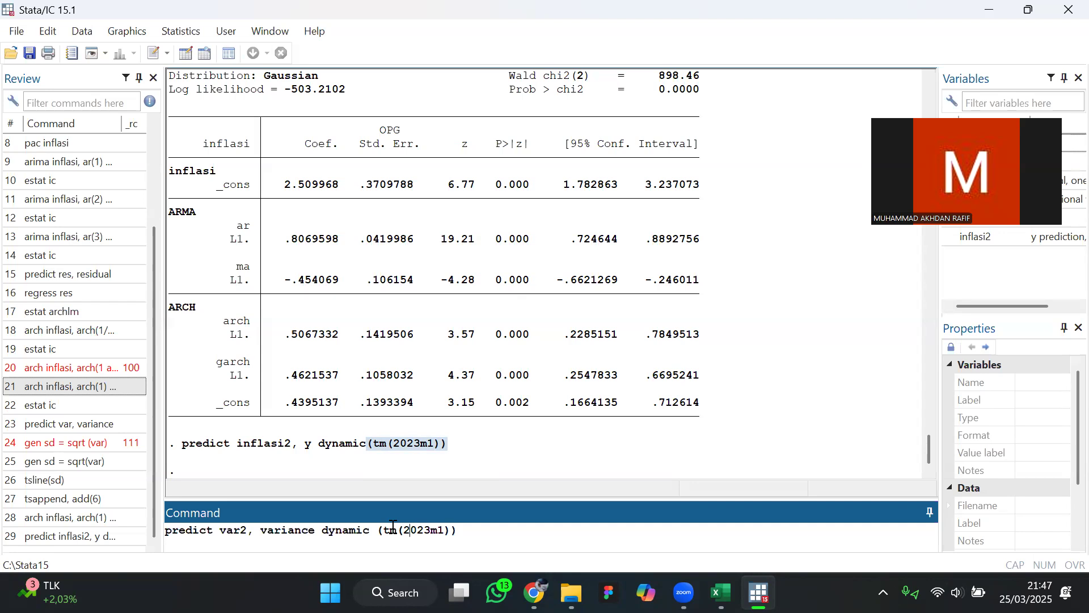
key(BackSpace)
key(Return)
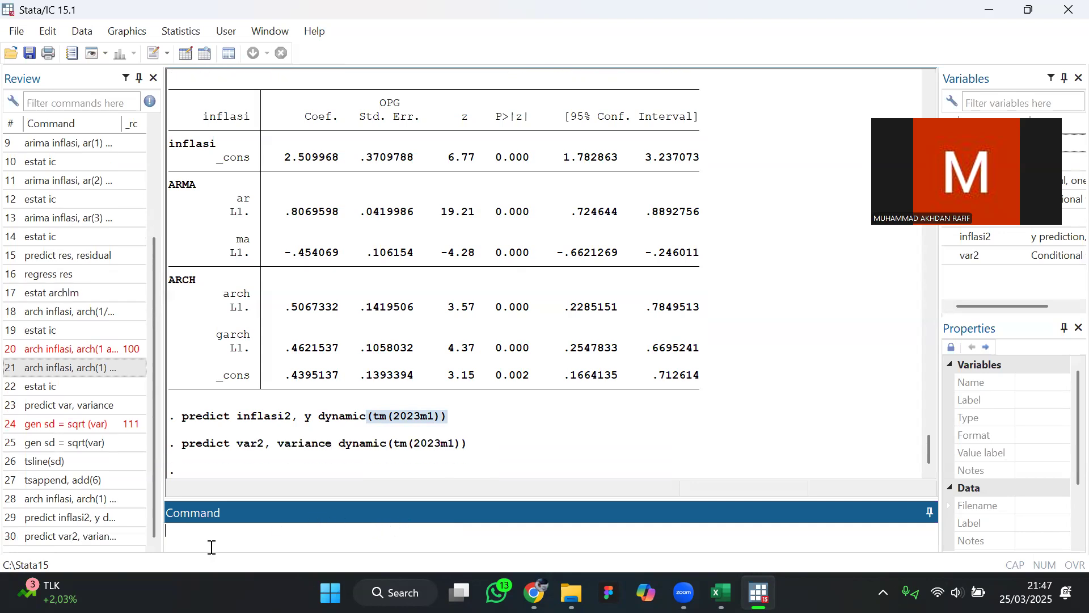
Generate the forecast conditional standard deviation with gen sd2=sqrt(var2)
text(gen sd2=)
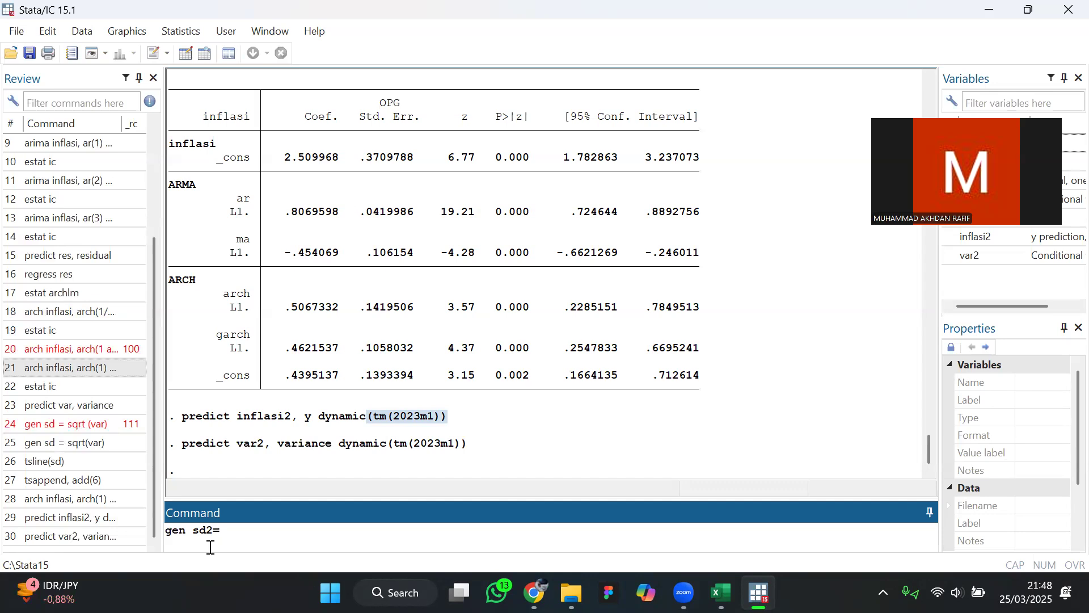
text(sqrt(var2))
key(Return)
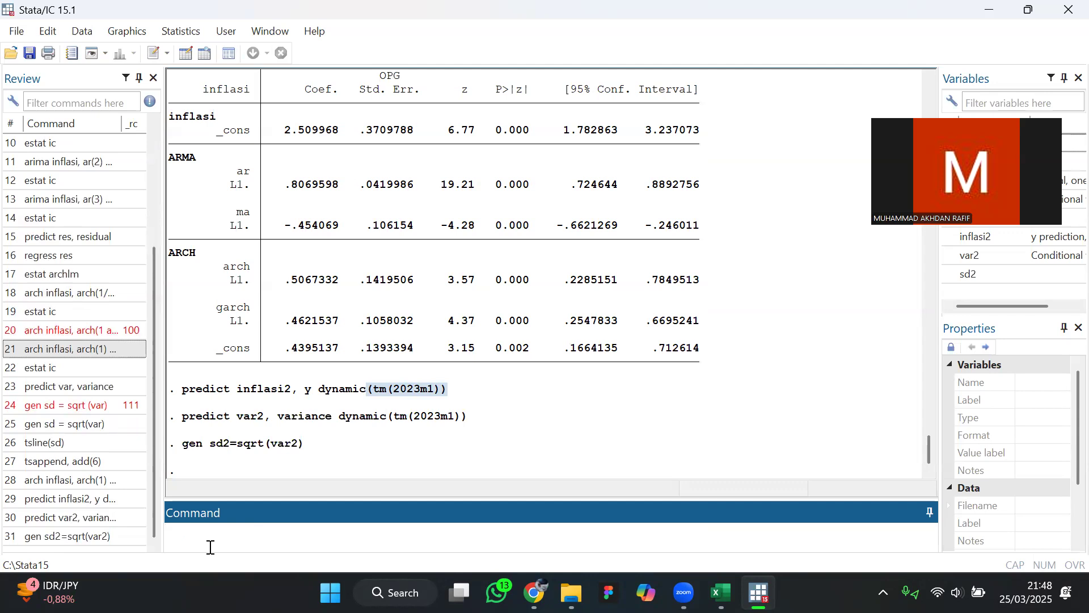
Examine the inflasi2 forecasts for the six appended periods, observations 241 to 246, in the Data Editor
click(185, 53)
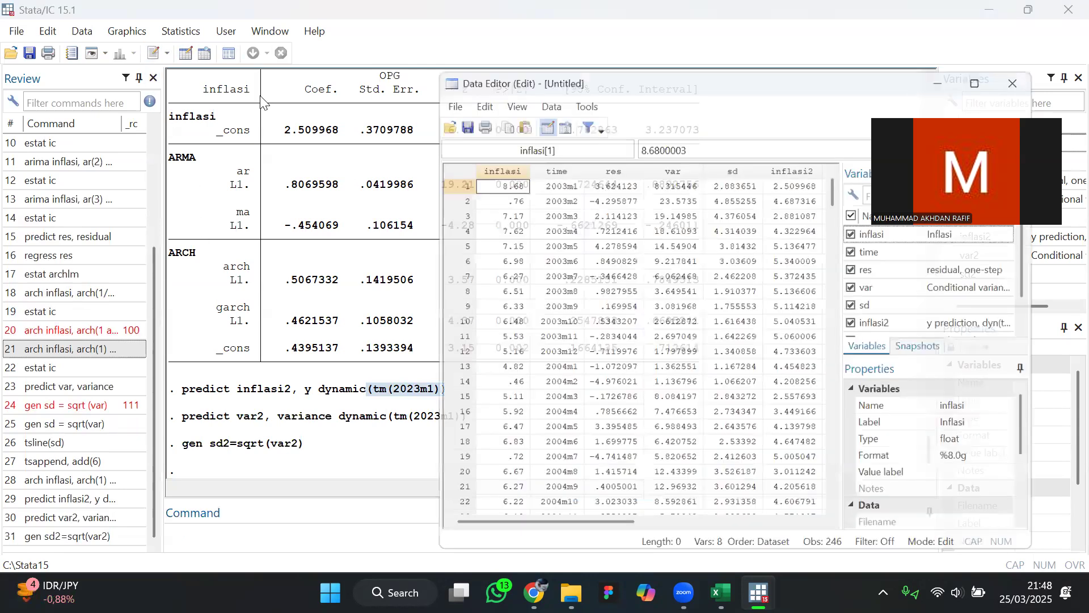
drag(491, 536, 599, 536)
drag(839, 181, 850, 486)
drag(711, 525, 665, 525)
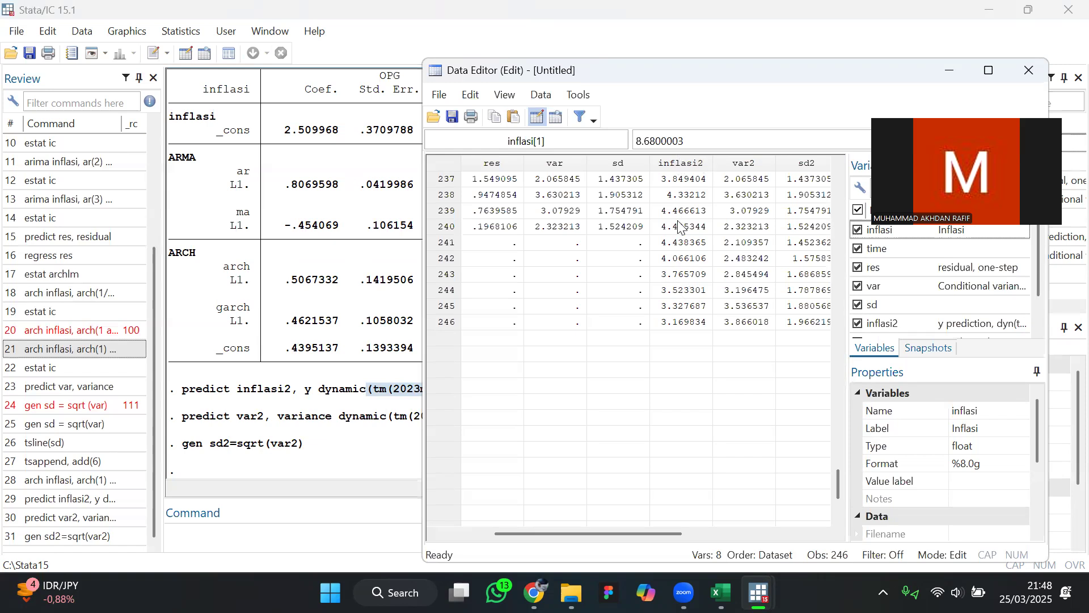
mouse_move(679, 261)
mouse_down()
mouse_move(675, 329)
mouse_move(679, 281)
mouse_up()
click(680, 279)
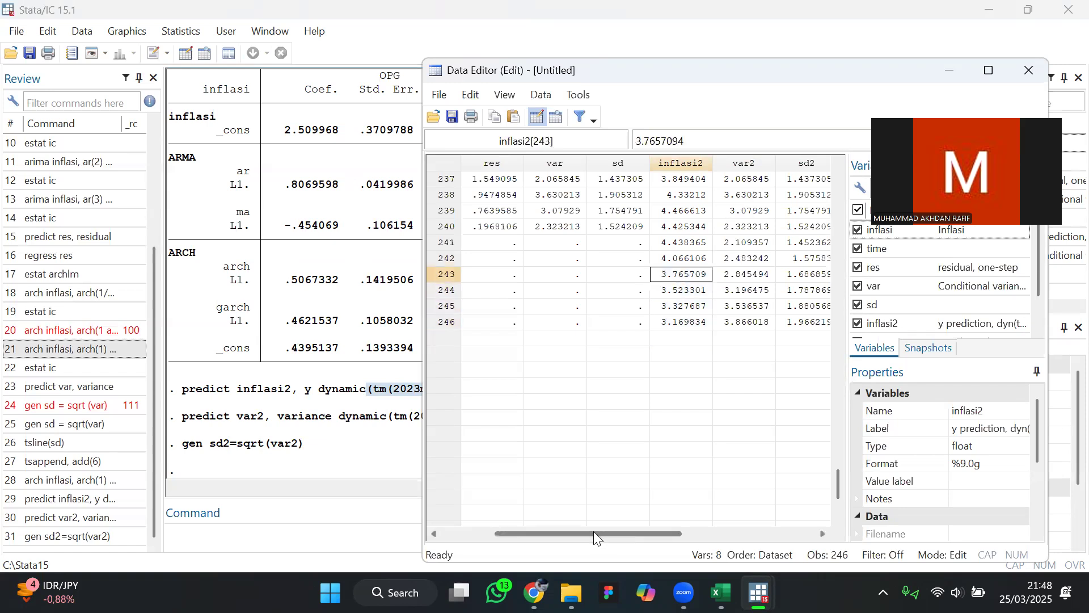
Examine the var2 and sd2 forecasts for observations 241 to 246, then close the Data Editor
drag(589, 535, 616, 535)
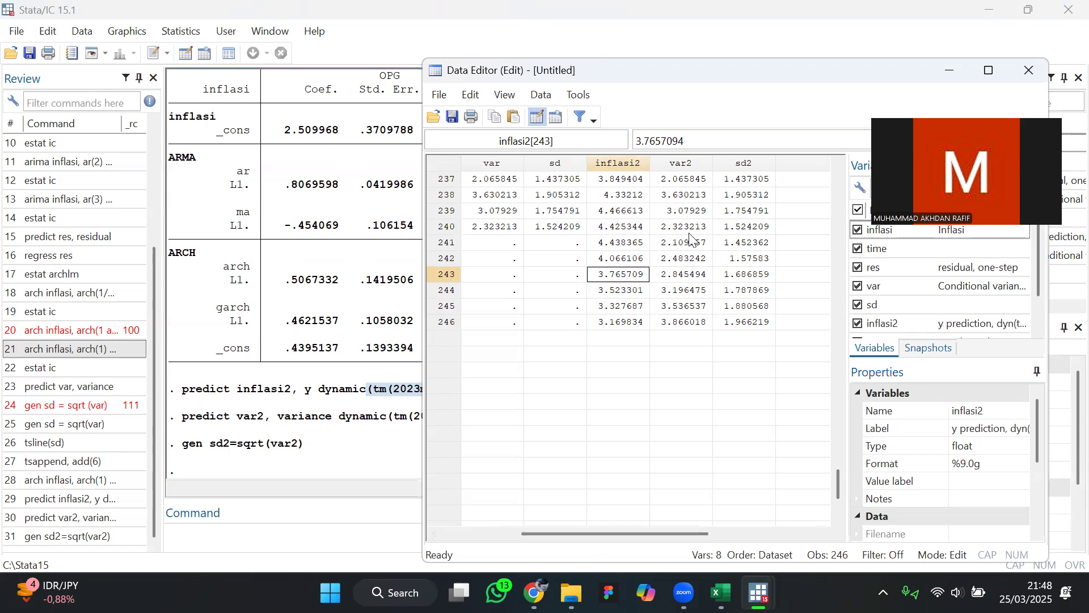
drag(691, 233, 684, 321)
click(689, 257)
click(677, 275)
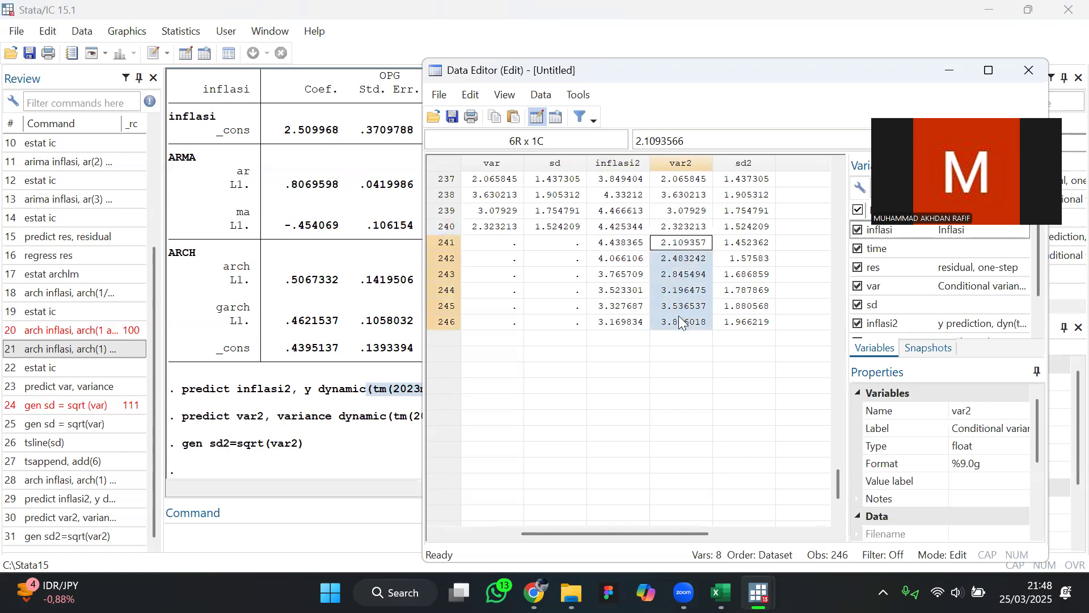
double_click(739, 245)
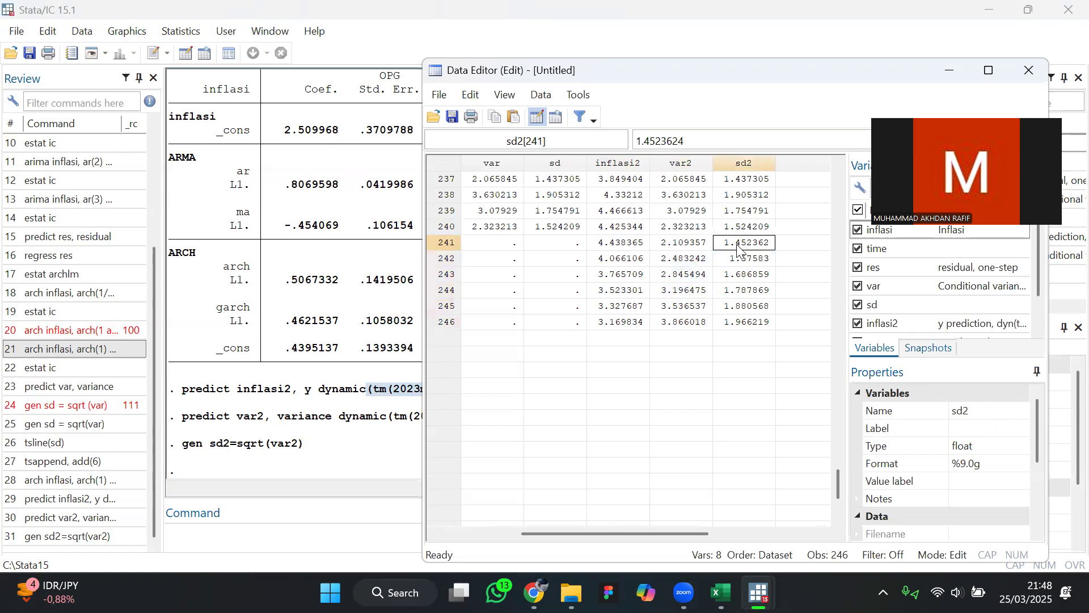
click(800, 322)
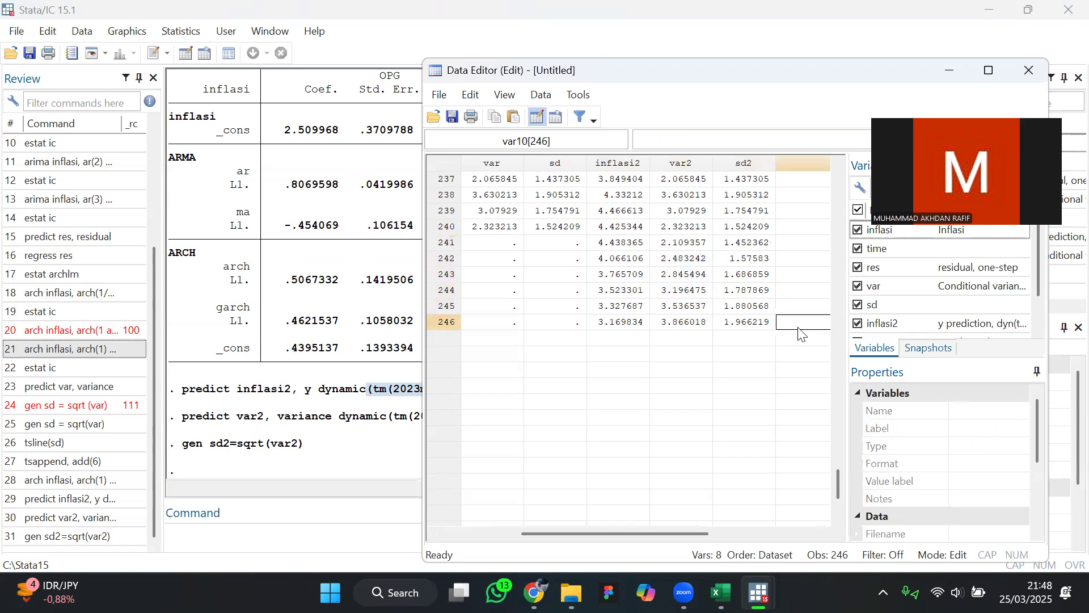
click(737, 232)
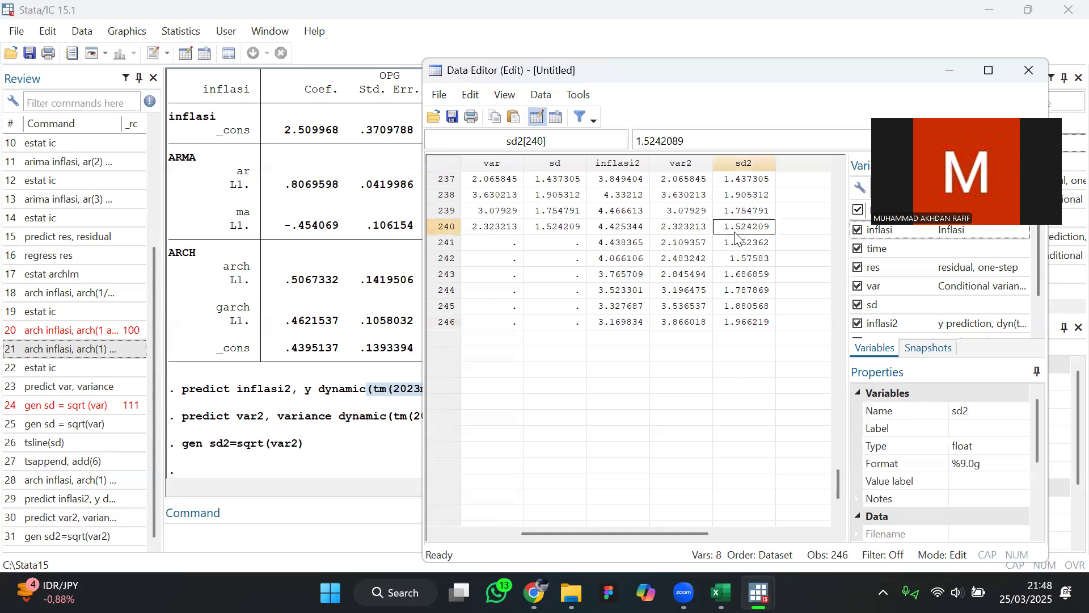
drag(737, 238, 740, 259)
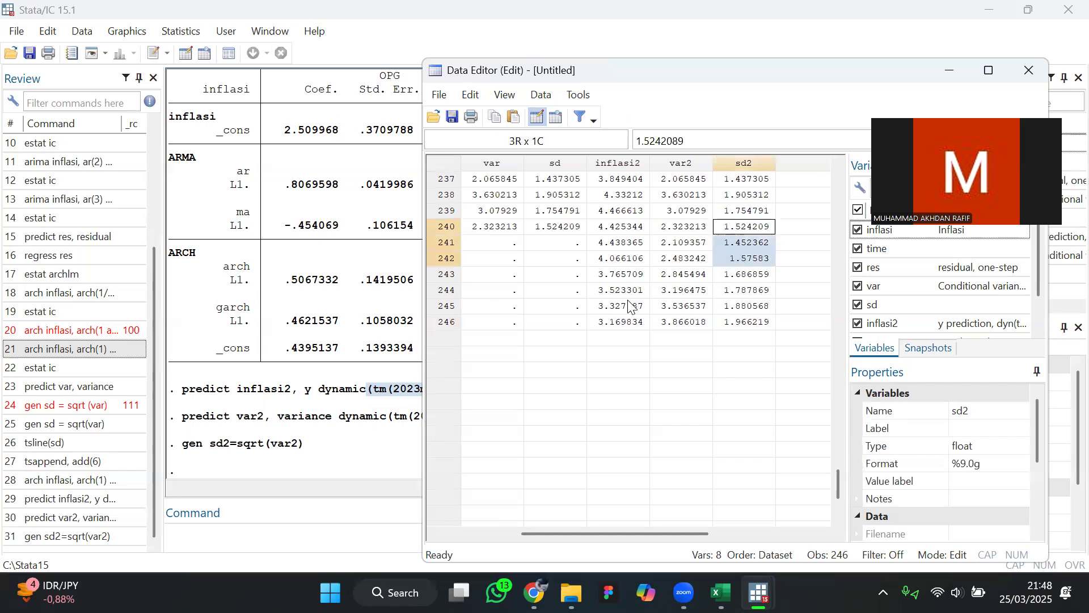
click(555, 420)
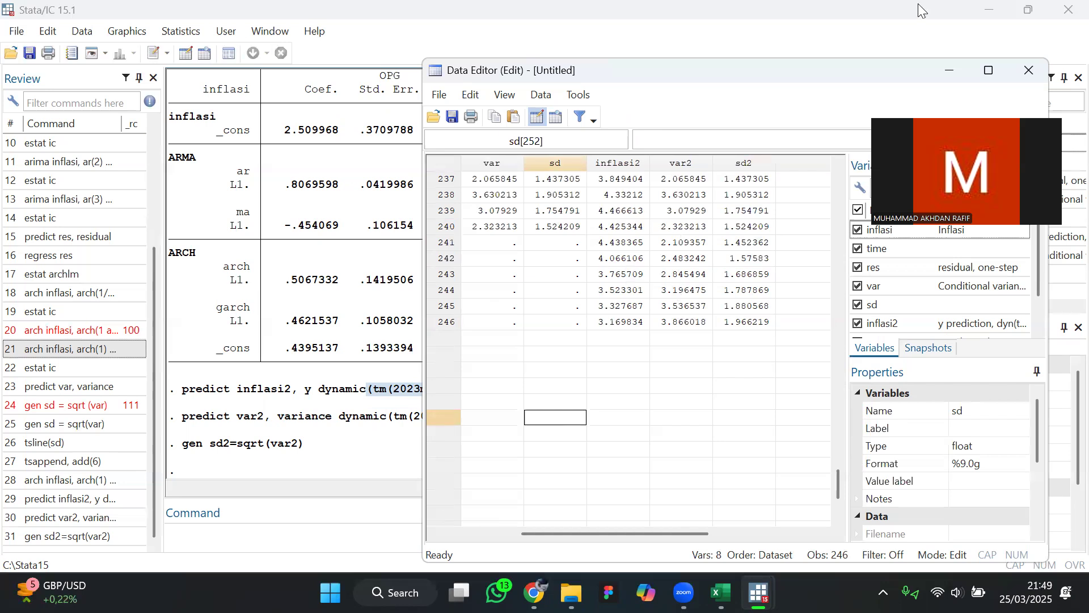
drag(925, 75, 902, 82)
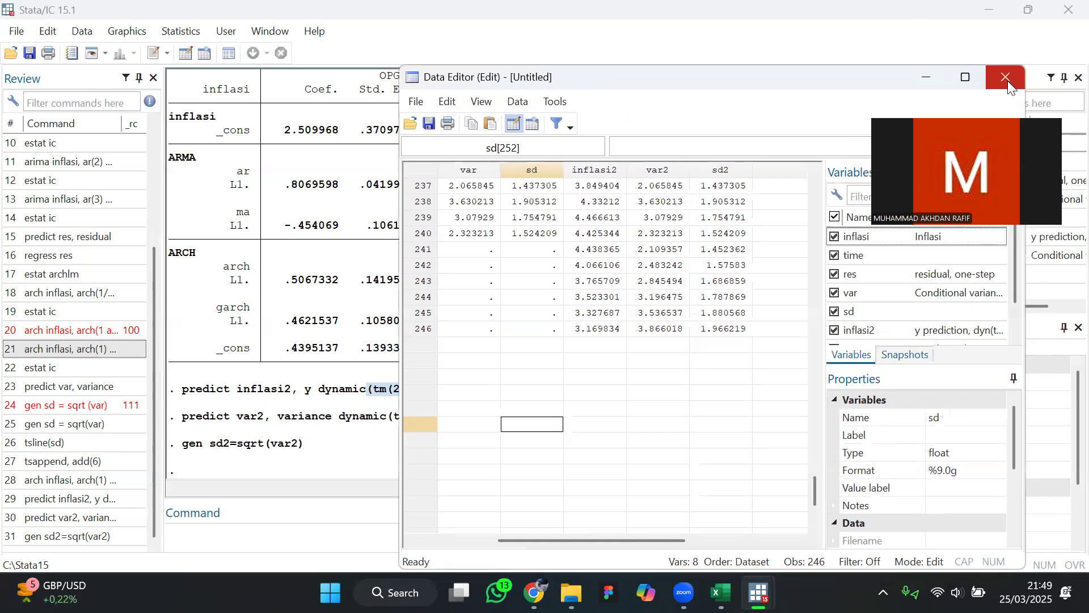
click(1008, 80)
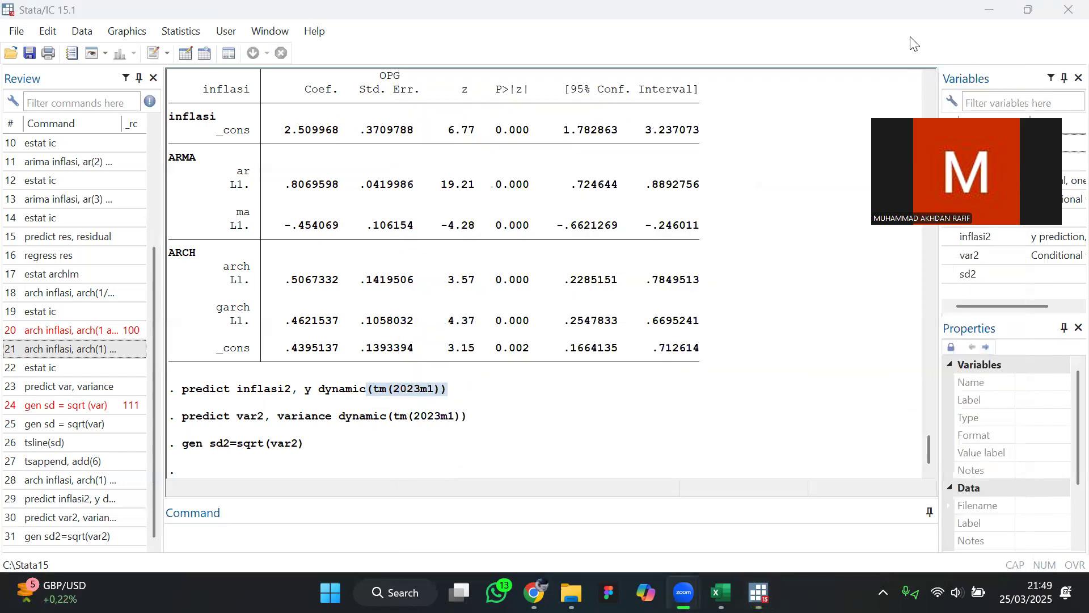
click(912, 42)
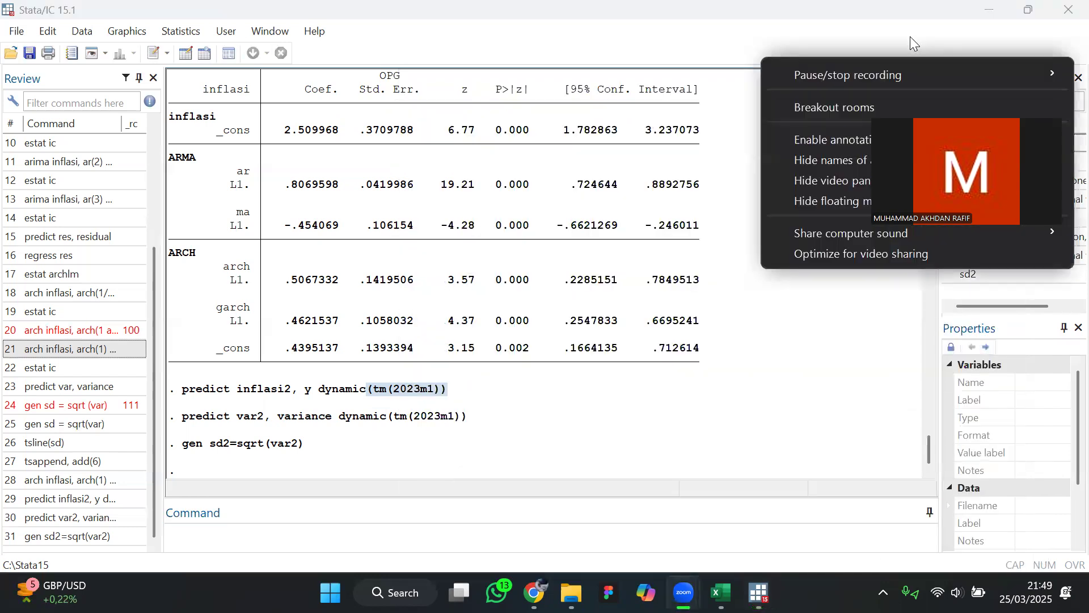